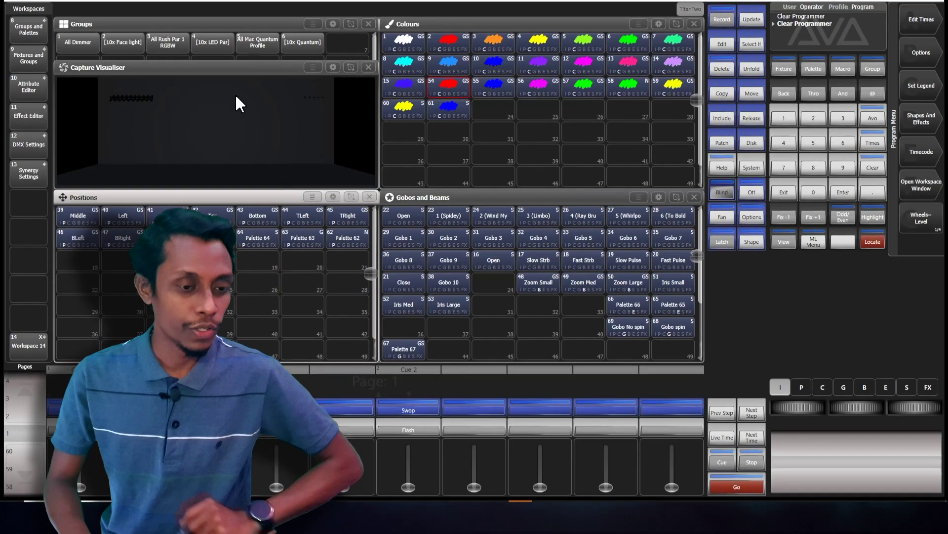
Step: Move the Capture Visualiser window over the Gobos and Beams area, and record the layout over Workspace 14 with user number 15
left_click(352, 65)
left_click_drag(414, 230, 673, 370)
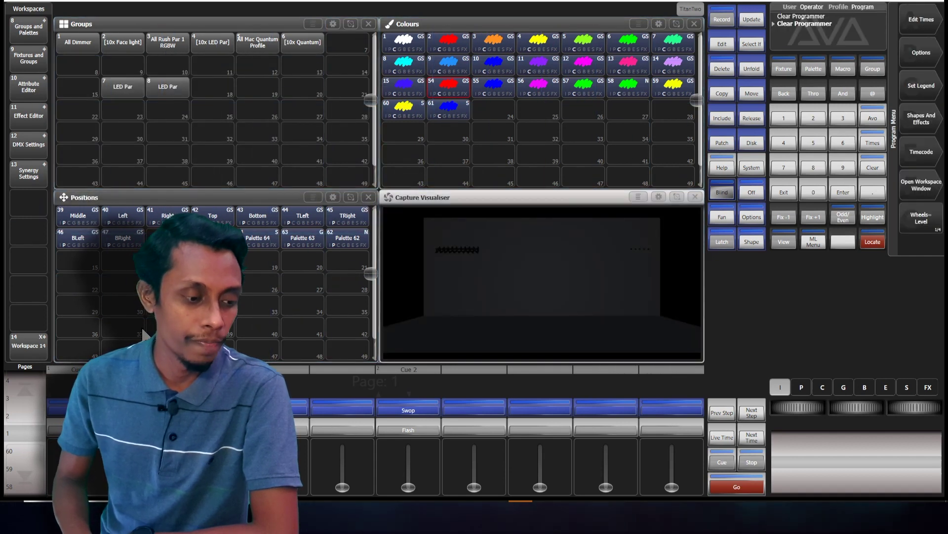
left_click(784, 242)
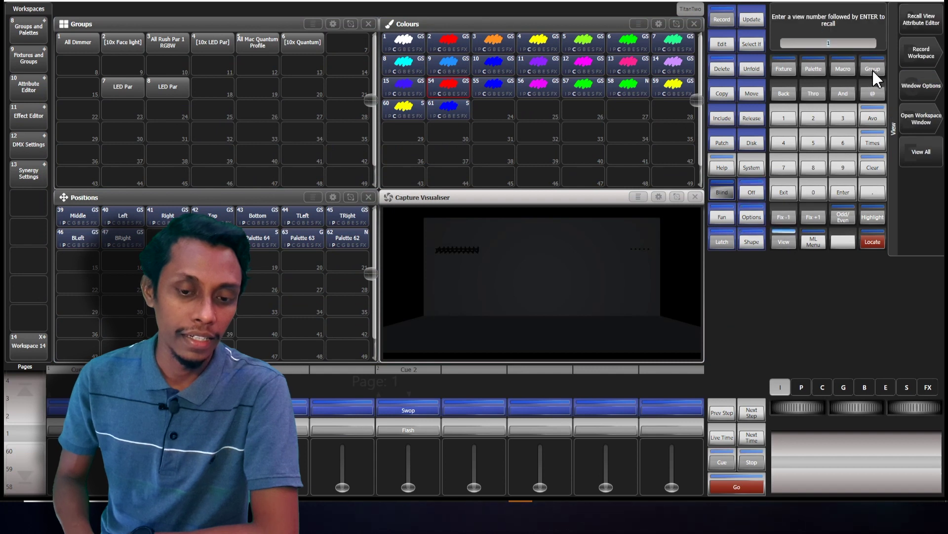
left_click(921, 52)
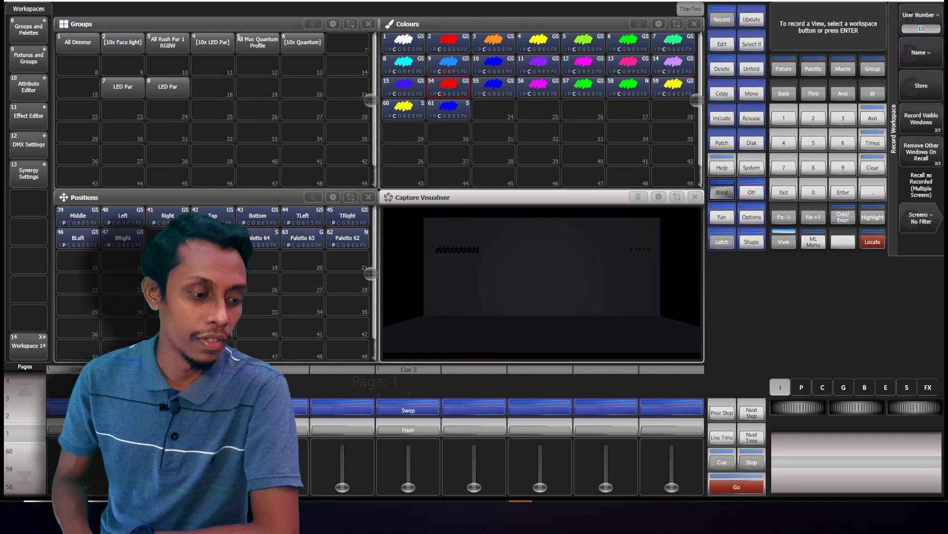
left_click(29, 346)
left_click(914, 58)
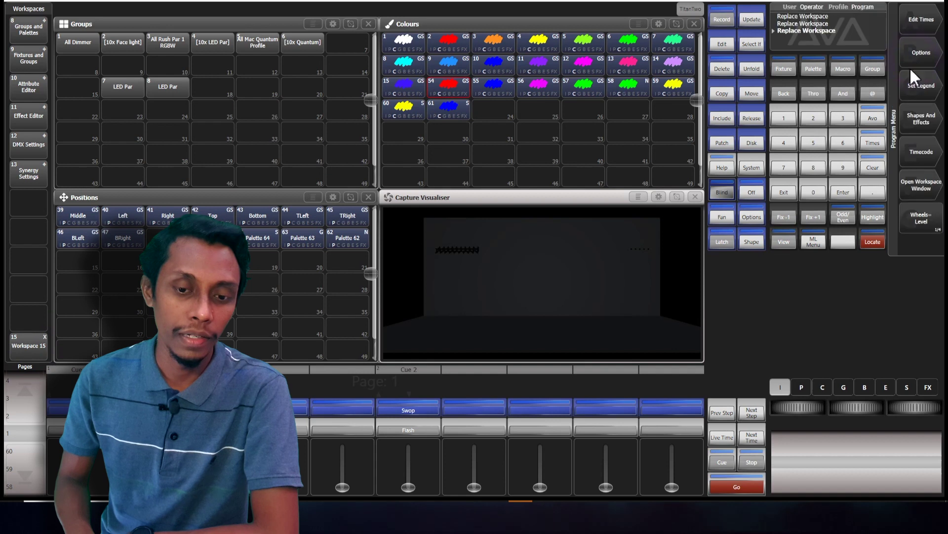
left_click(873, 167)
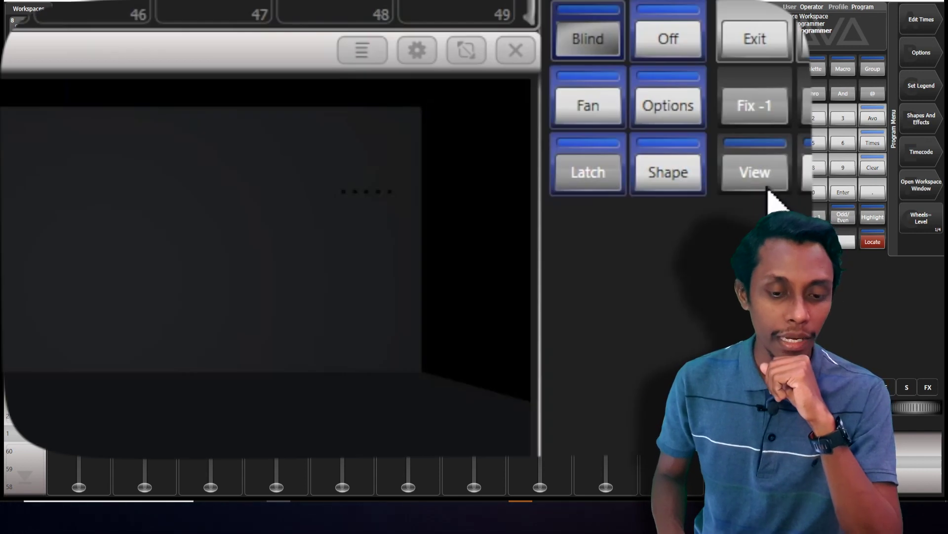
Step: Open the Capture Visualiser Settings window from the list of workspace windows and close it again
left_click(787, 241)
left_click(767, 173)
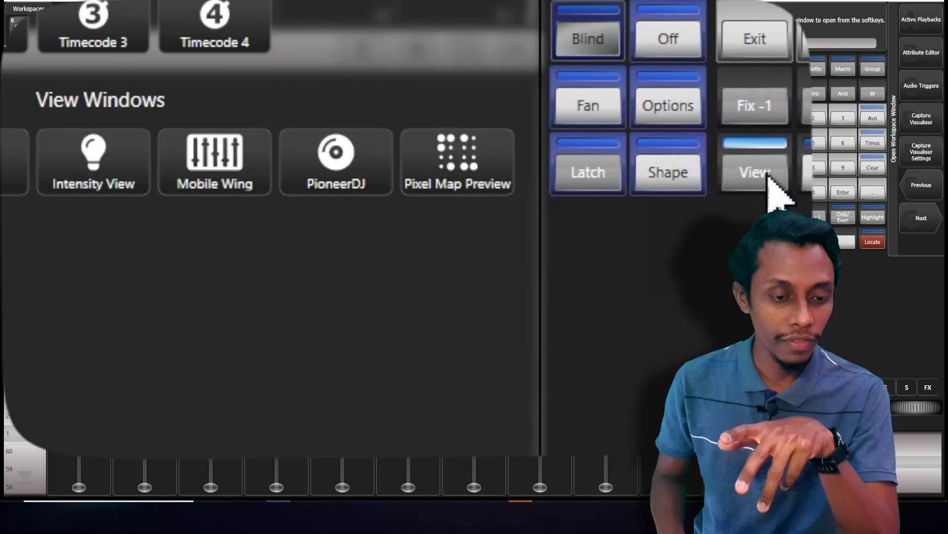
left_click(390, 128)
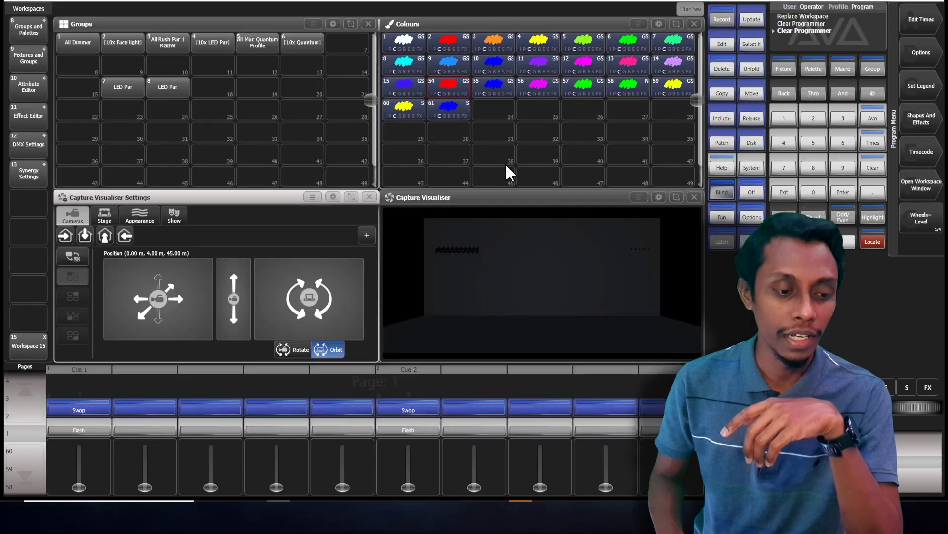
left_click(369, 198)
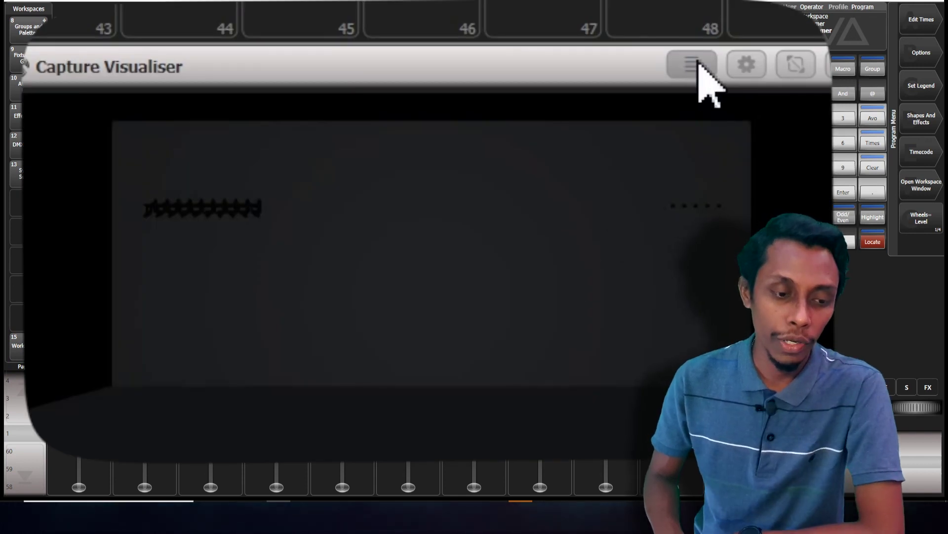
Step: Open the settings from the Capture Visualiser window's own options, and record the layout in the empty workspace slot above Workspace 15
left_click(694, 64)
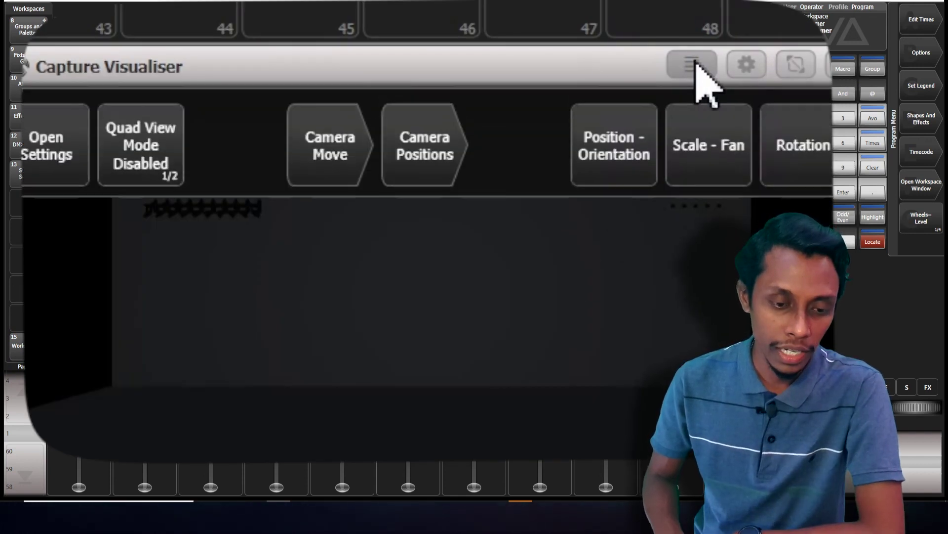
left_click(61, 133)
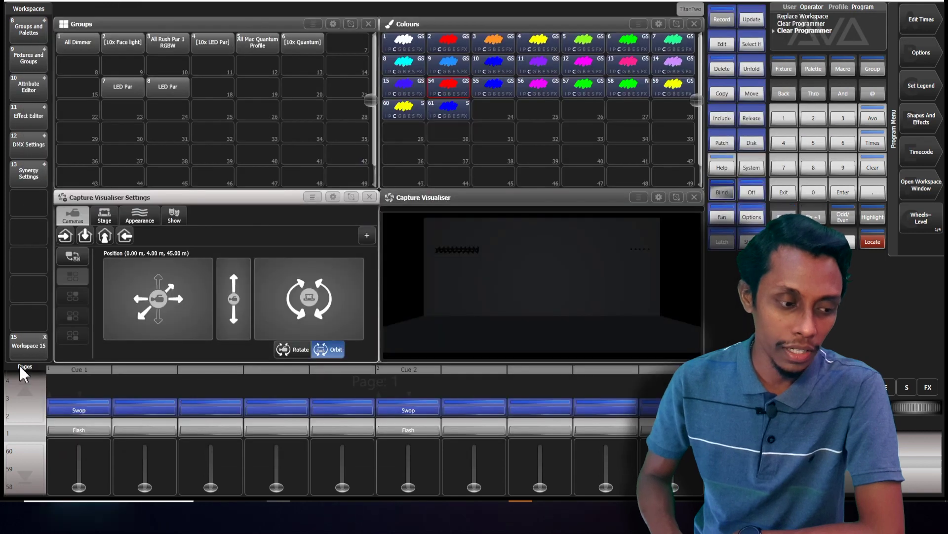
left_click(29, 316)
left_click(30, 316)
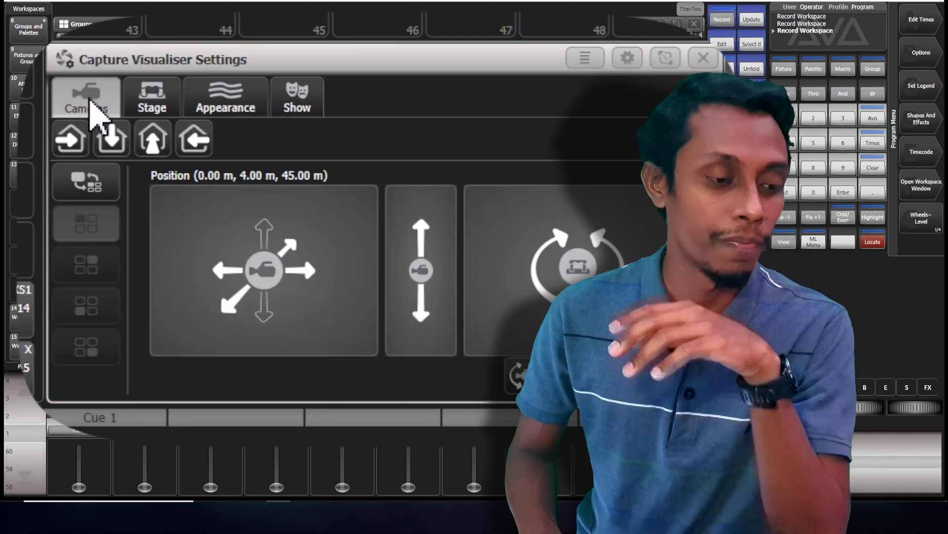
Step: Look through the Cameras, Stage, Appearance and Show pages of the Capture Visualiser Settings
left_click(73, 217)
left_click(152, 107)
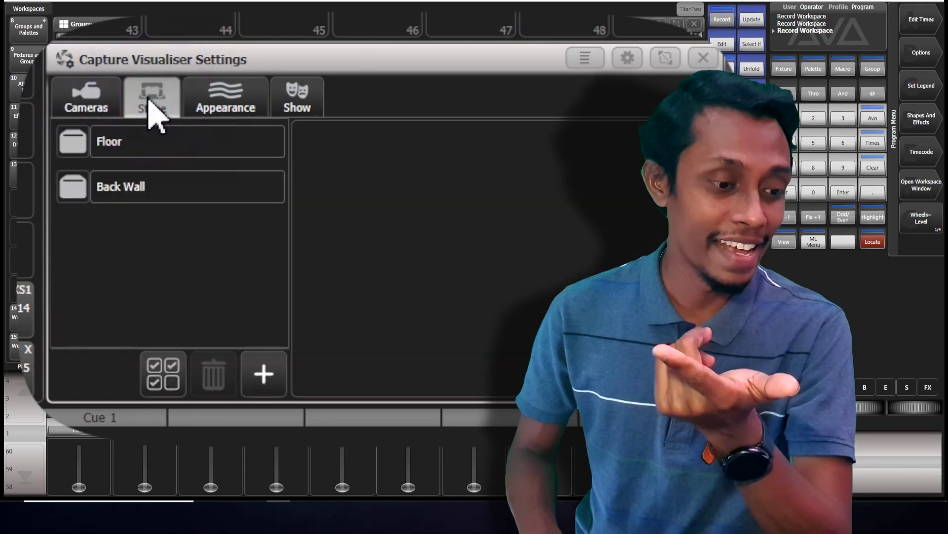
left_click(223, 99)
left_click(311, 106)
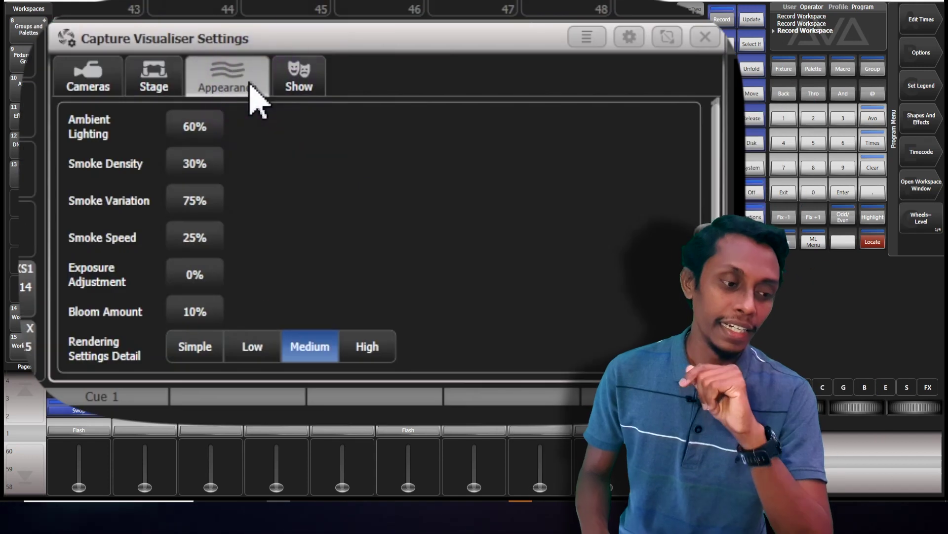
Step: Try the visualiser's ambient lighting at 0% and at 100%
left_click(199, 133)
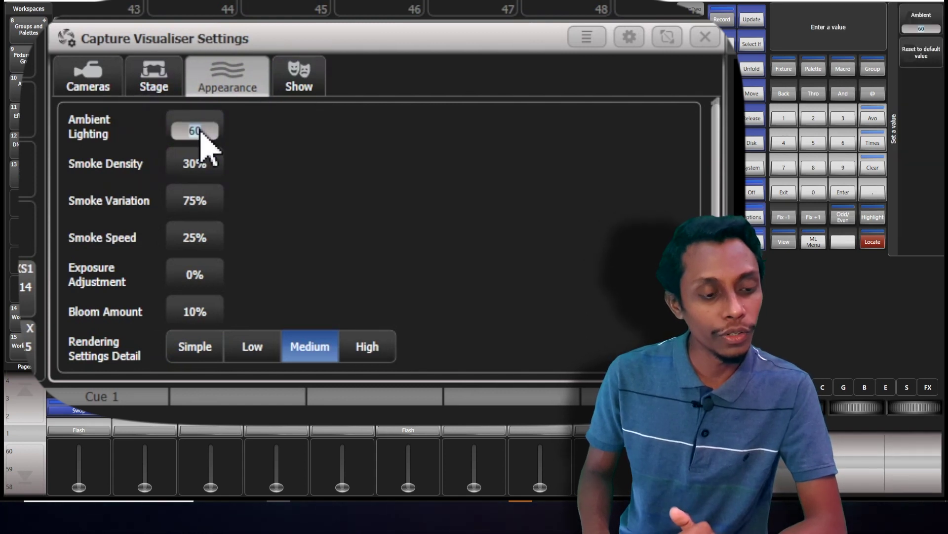
type("0")
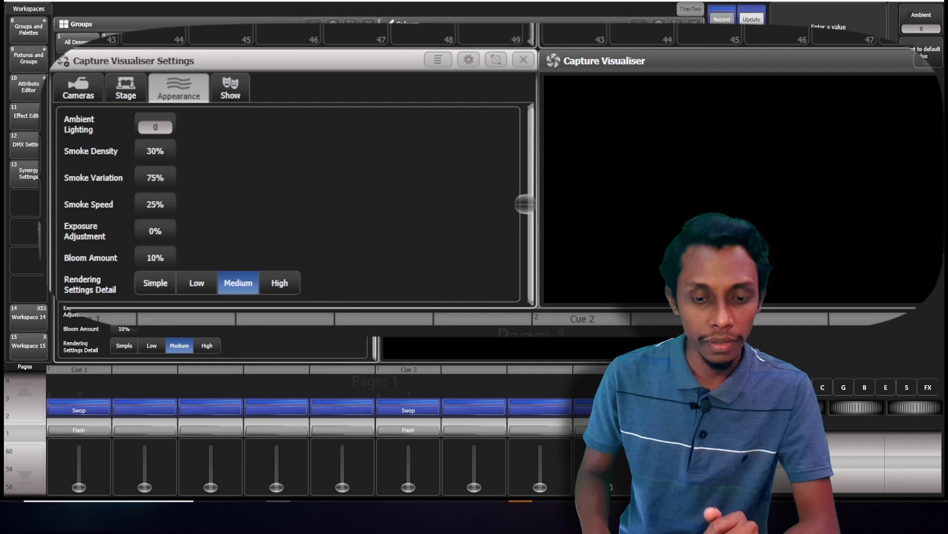
key("Return")
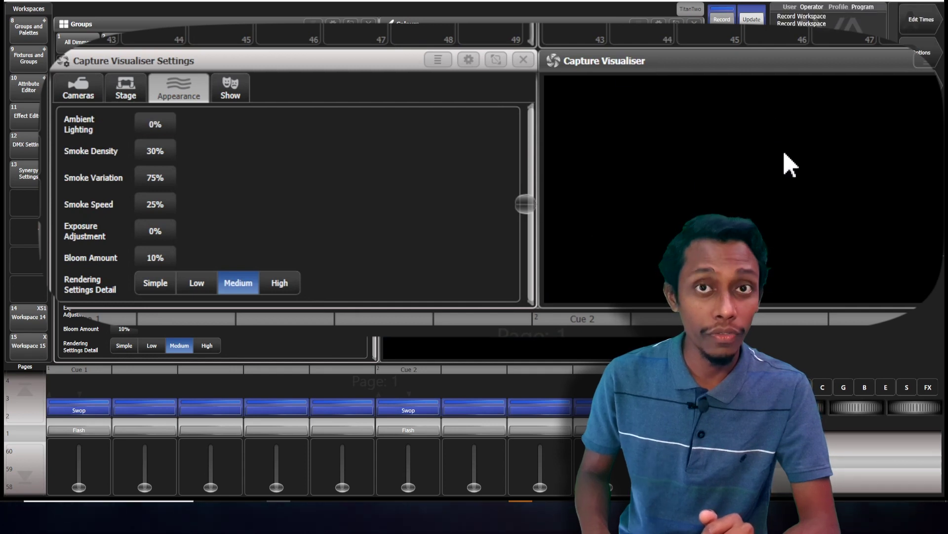
left_click(168, 126)
type("100")
key("Return")
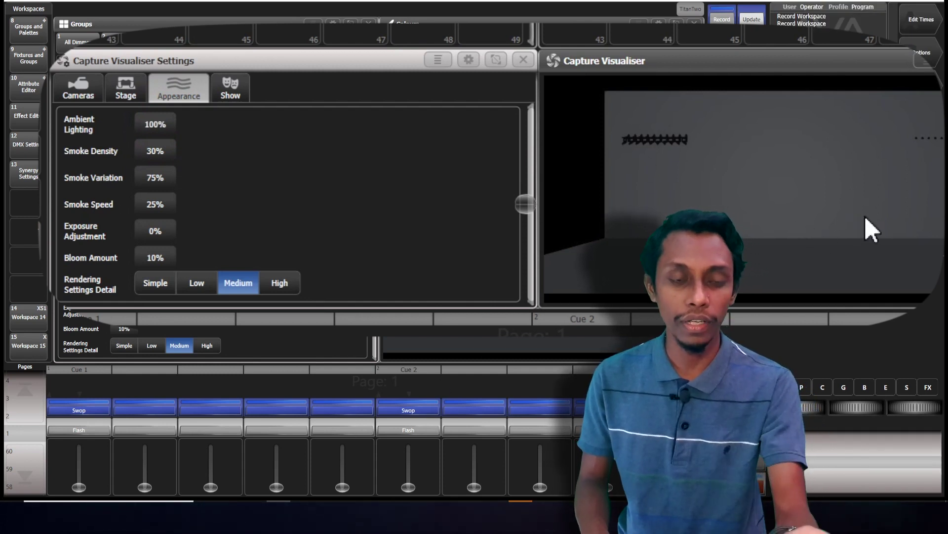
Step: Set the visualiser's ambient lighting to 50%
left_click(153, 127)
type("50")
key("Return")
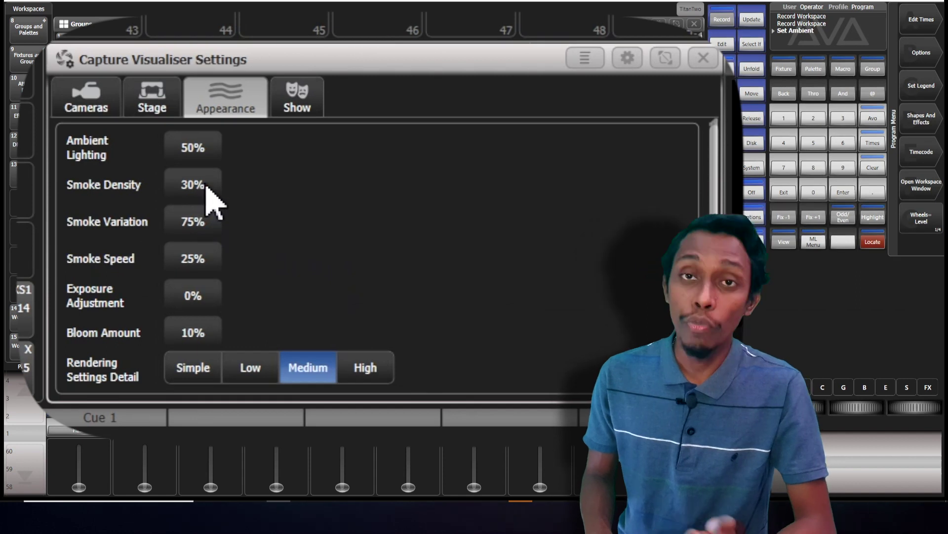
Step: Locate the fixtures of the [10x Quantum] group and try the smoke density at 0%
left_click(876, 243)
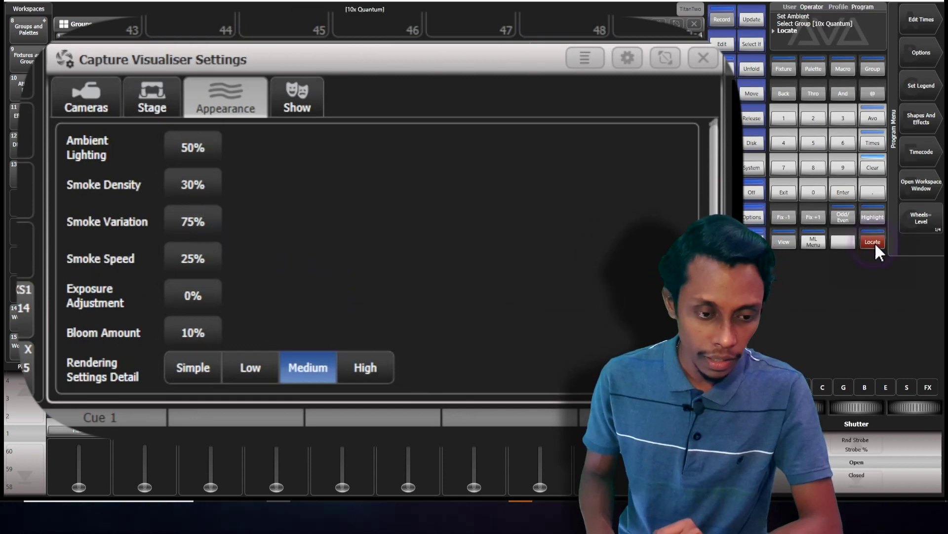
left_click(197, 190)
type("0")
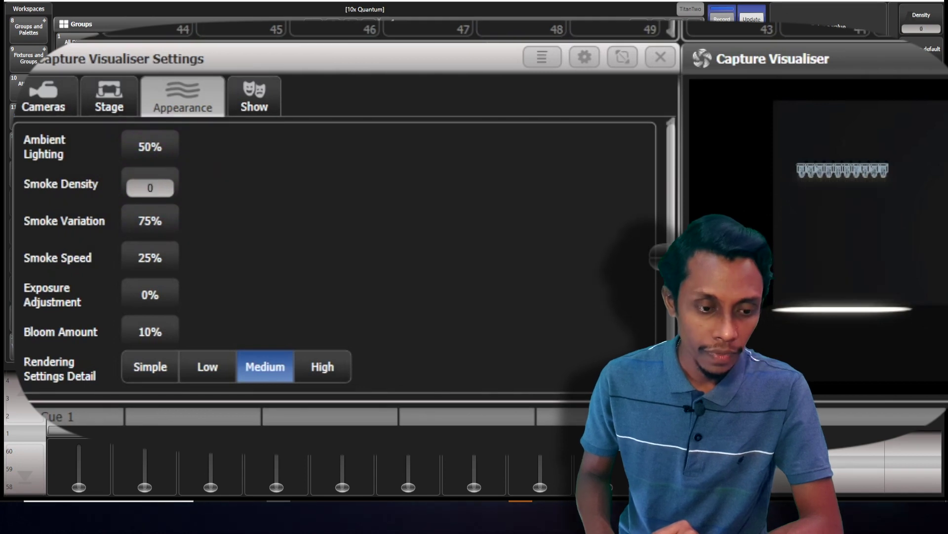
key("Return")
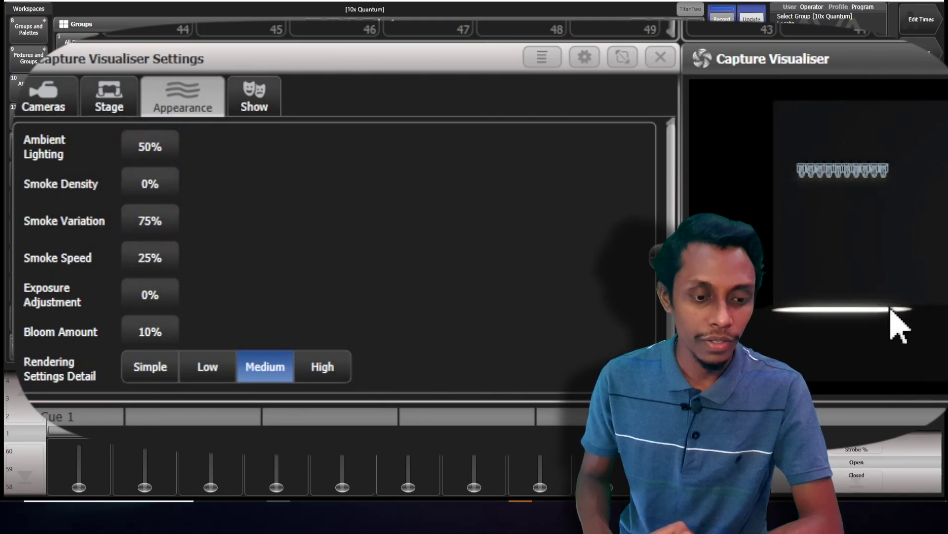
Step: Try the smoke density at 100%
left_click(149, 184)
type("100")
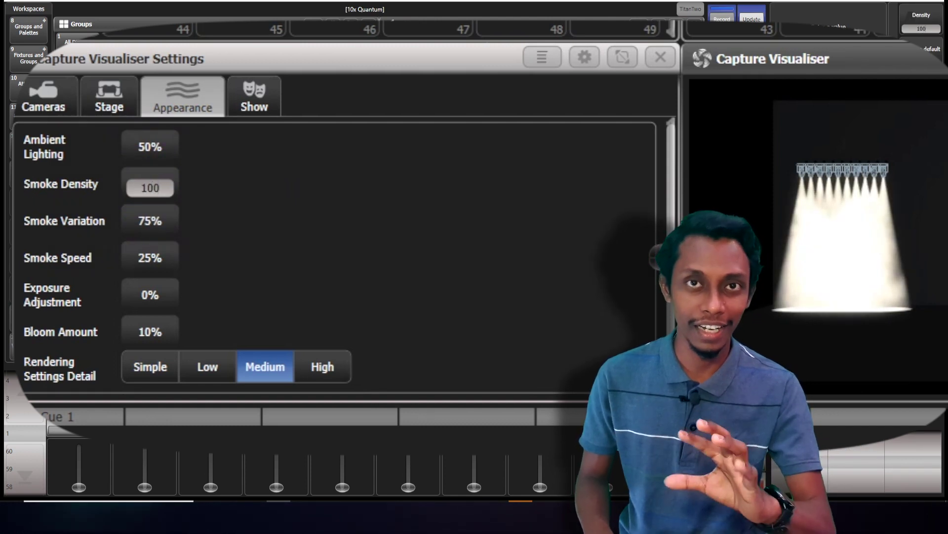
type("50")
key("Return")
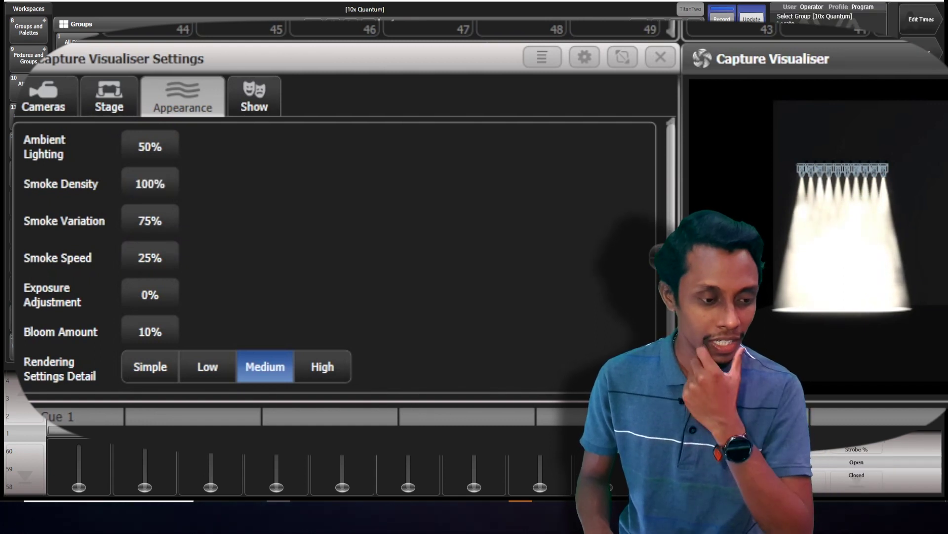
Step: Set the smoke density to 50%
left_click(148, 195)
type("50")
key("Return")
Step: Try the smoke variation at 0%
left_click(148, 219)
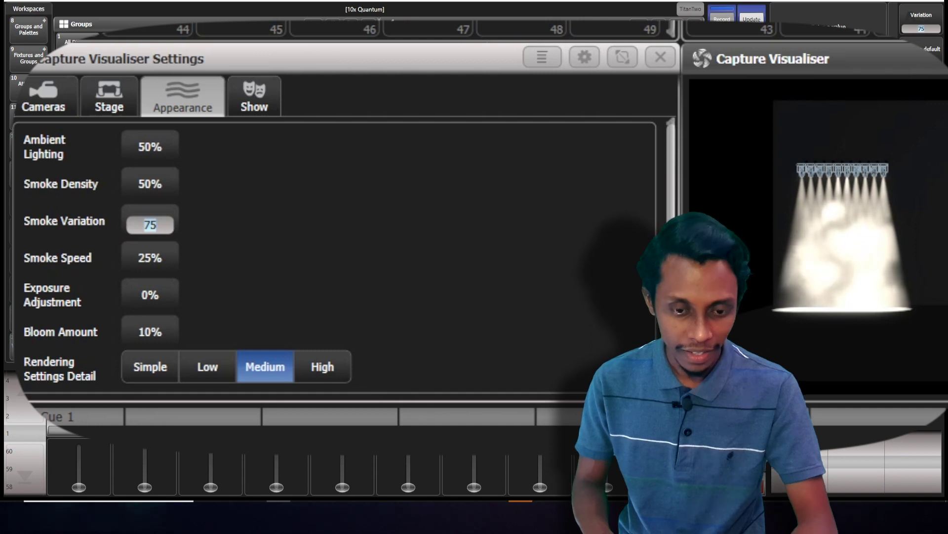
type("0")
key("Return")
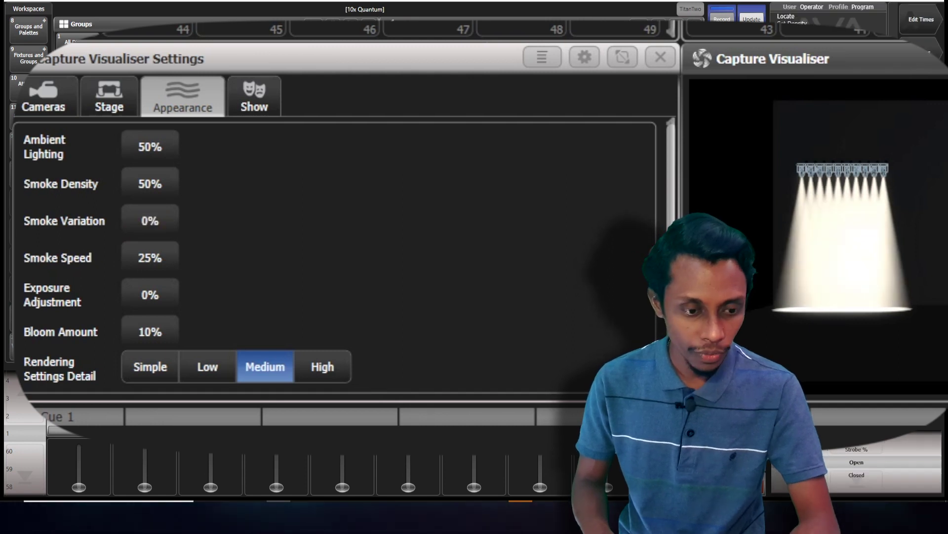
Step: Set the smoke variation to 100%
left_click(165, 218)
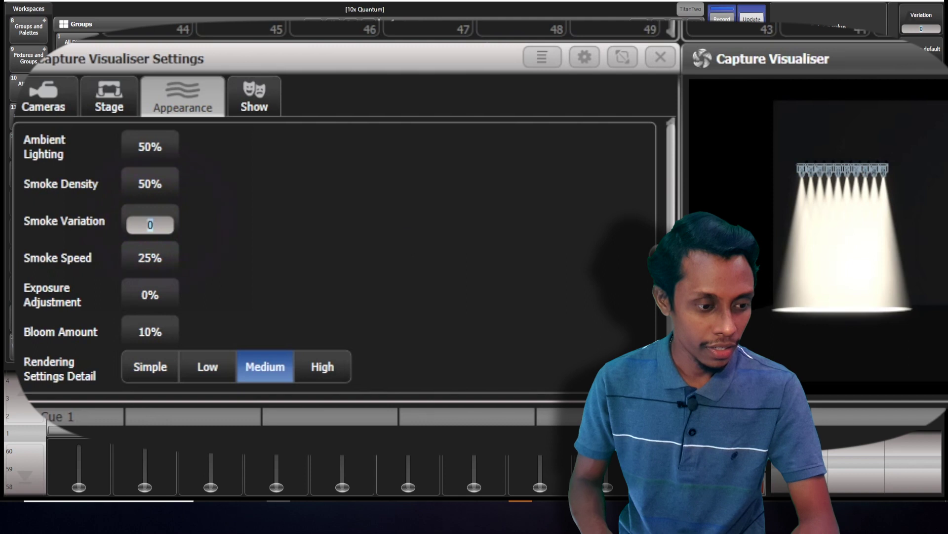
type("100")
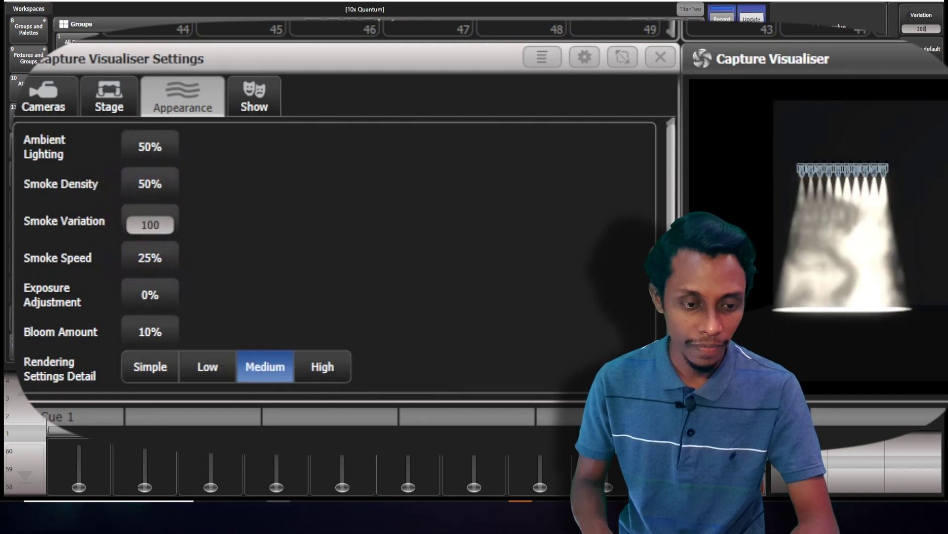
key("Return")
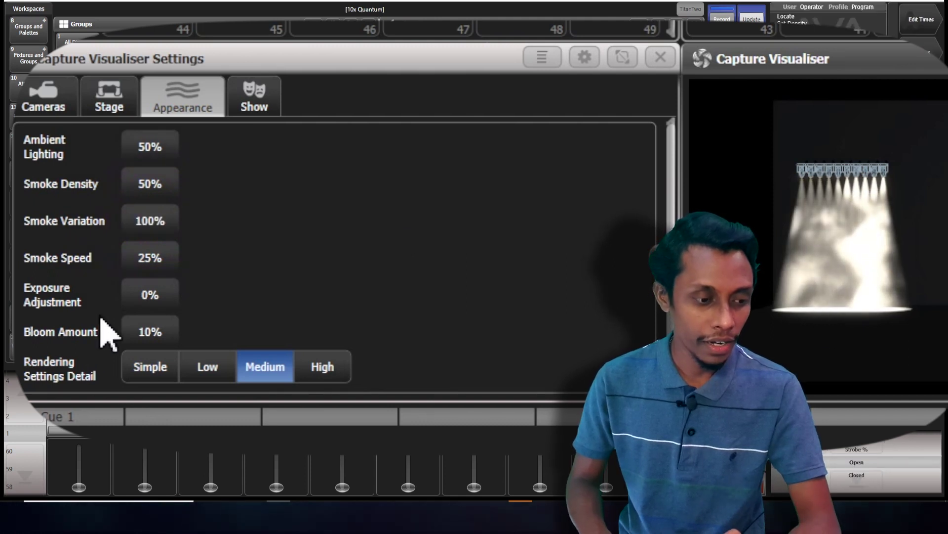
Step: Try the smoke speed at 100%
left_click(151, 267)
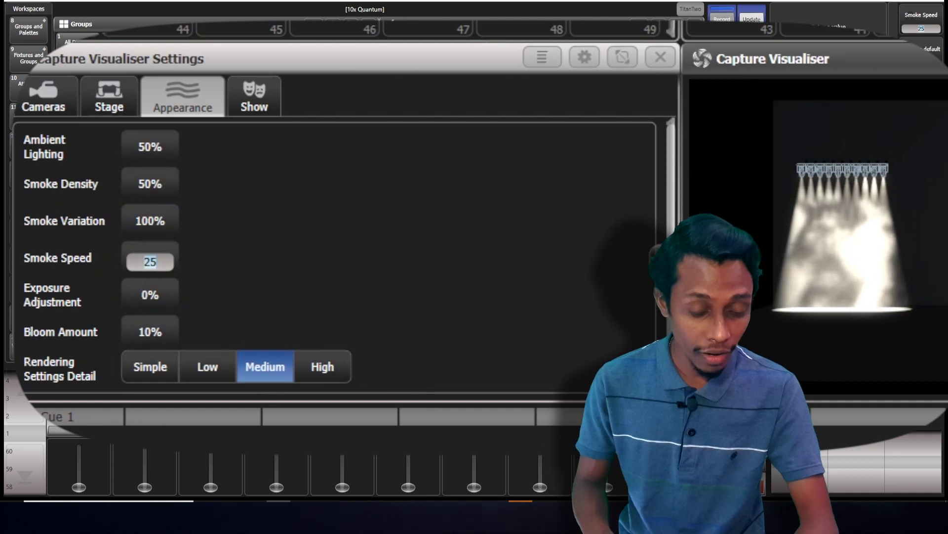
type("10")
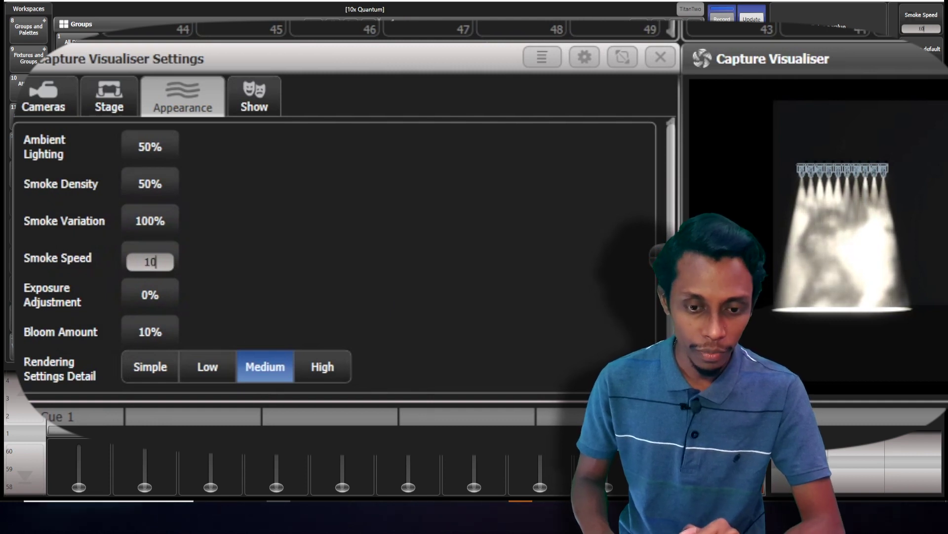
type("0")
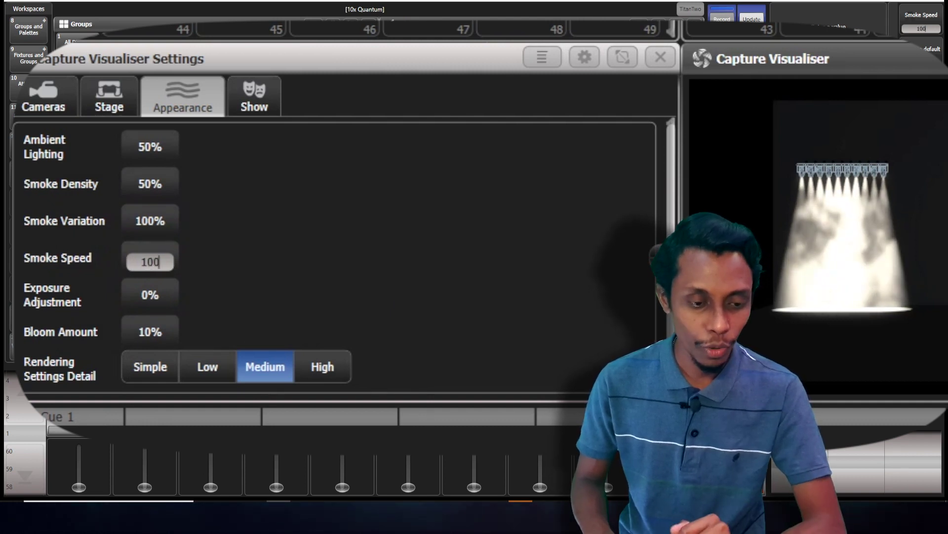
Step: Set the smoke speed to 50% and the rendering settings detail to High
left_click(147, 267)
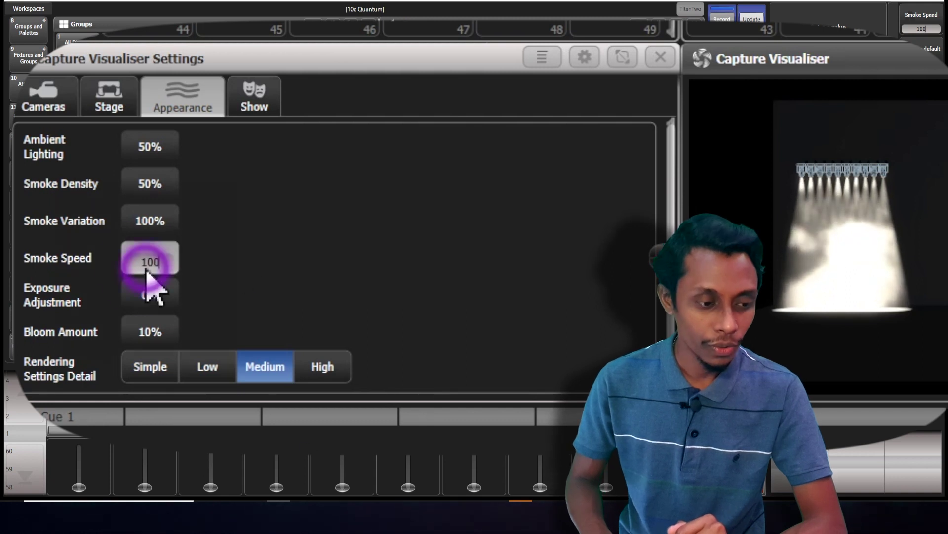
left_click(147, 267)
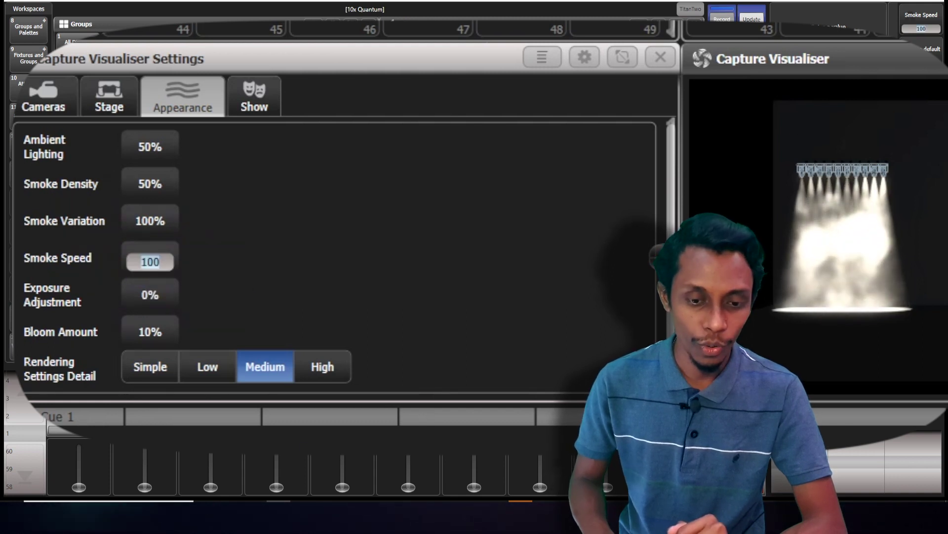
type("50")
key("Return")
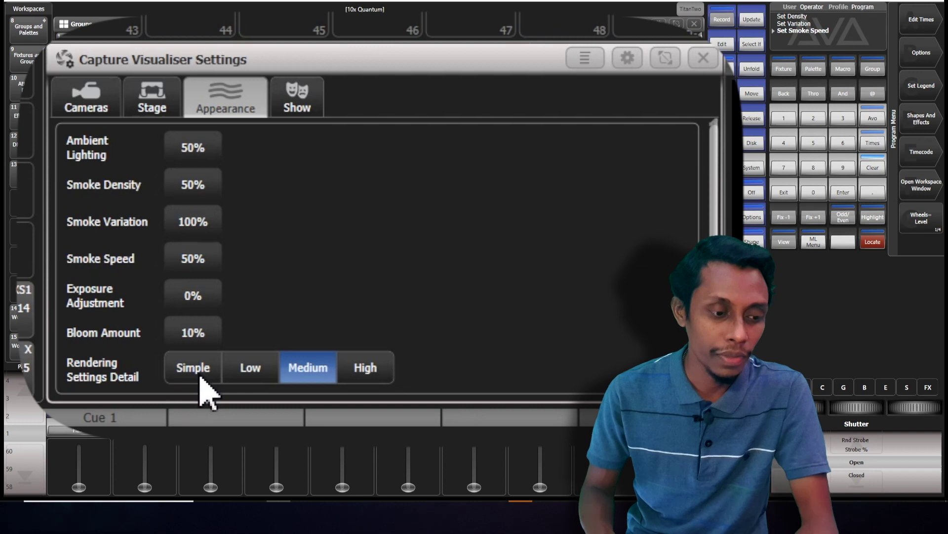
left_click(364, 368)
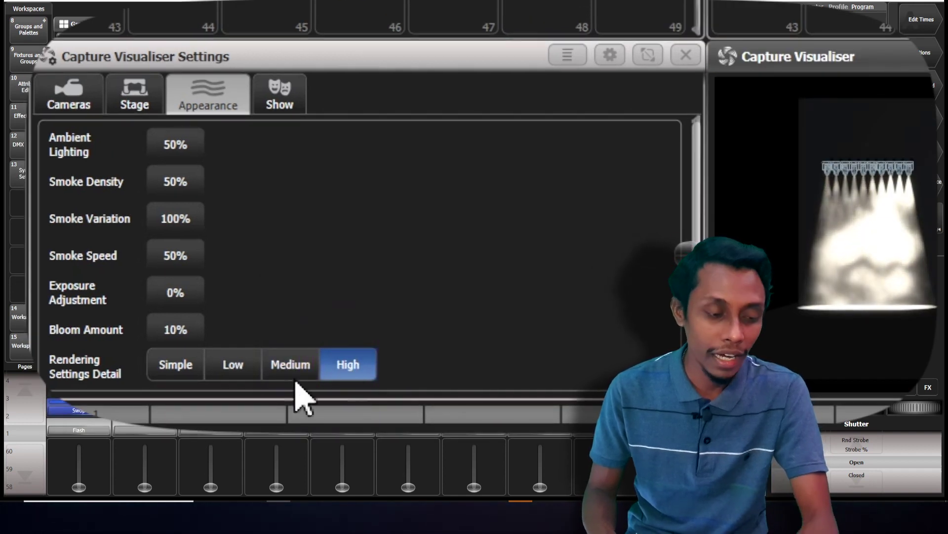
Step: Try the Simple and Low rendering settings detail, and set it to Medium
left_click(177, 366)
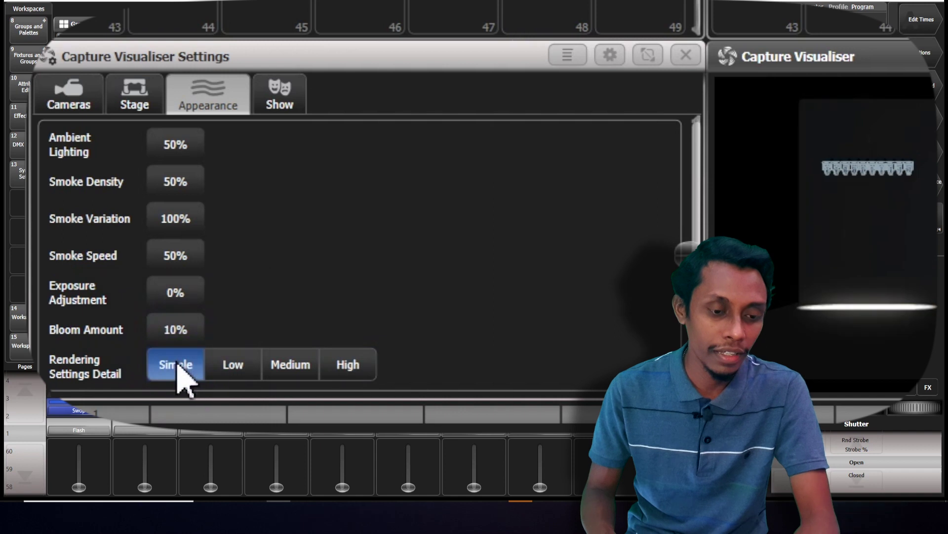
left_click(231, 378)
left_click(286, 376)
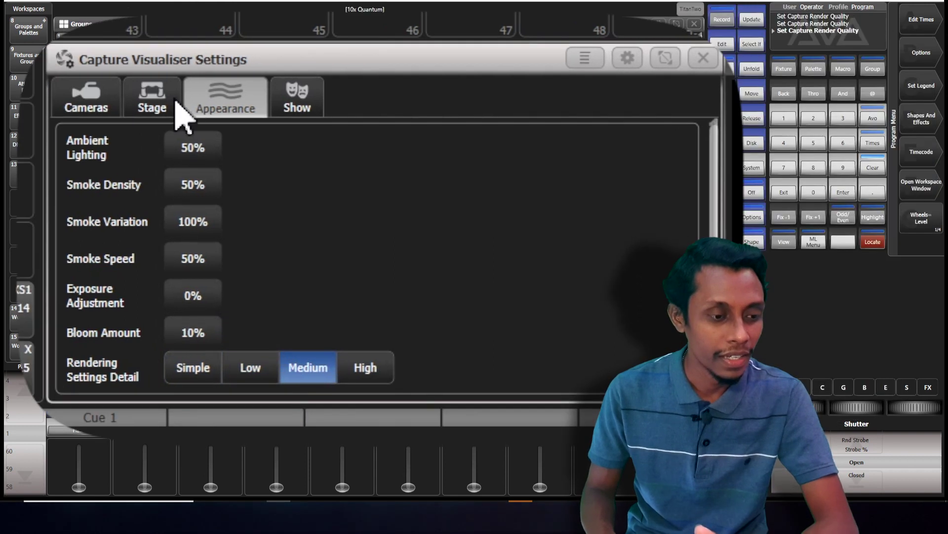
Step: Examine the properties of the stage's Floor and Back Wall elements
left_click(161, 105)
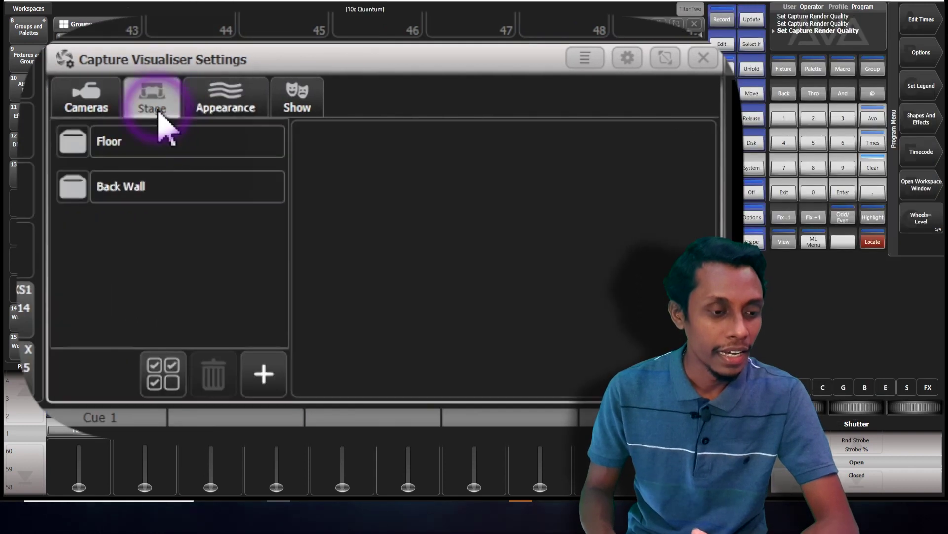
left_click(154, 147)
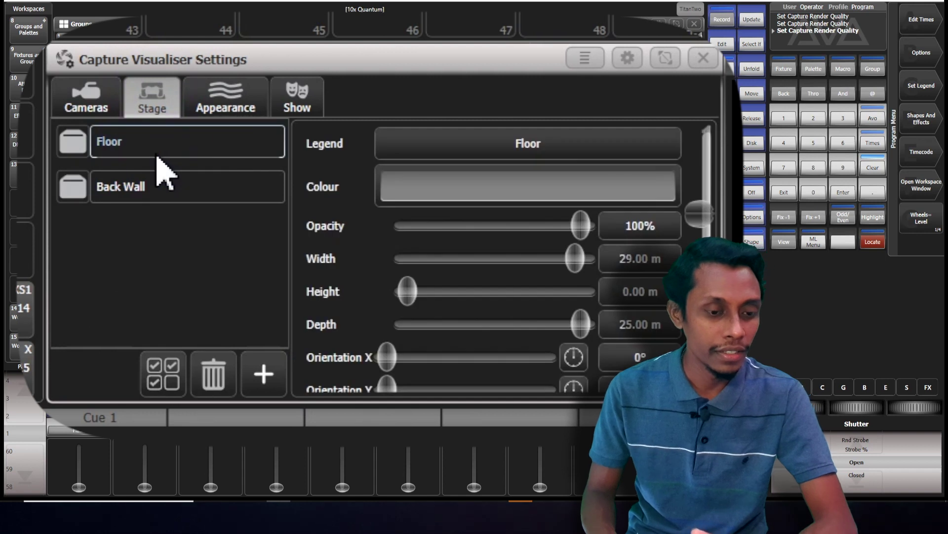
left_click(158, 189)
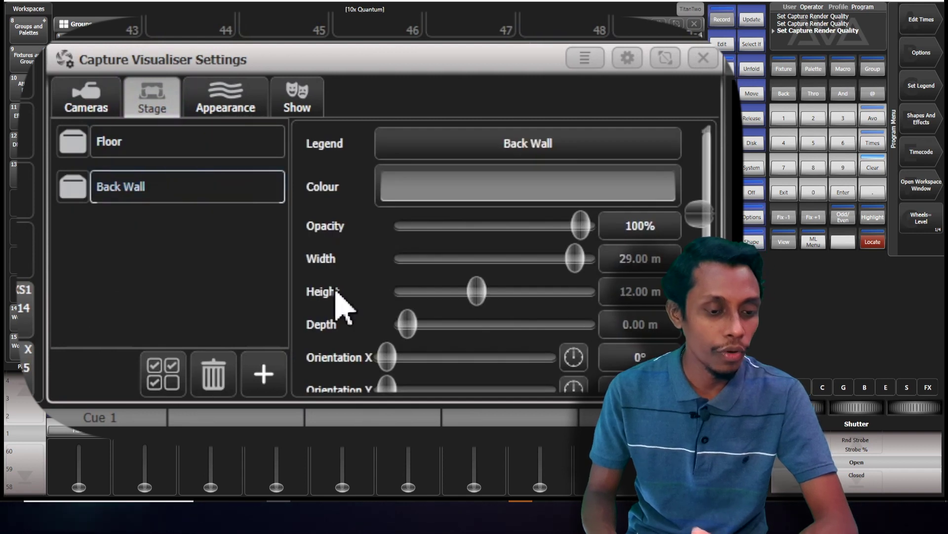
Step: Add a Box element to the stage and set its legend to Platform
left_click(271, 376)
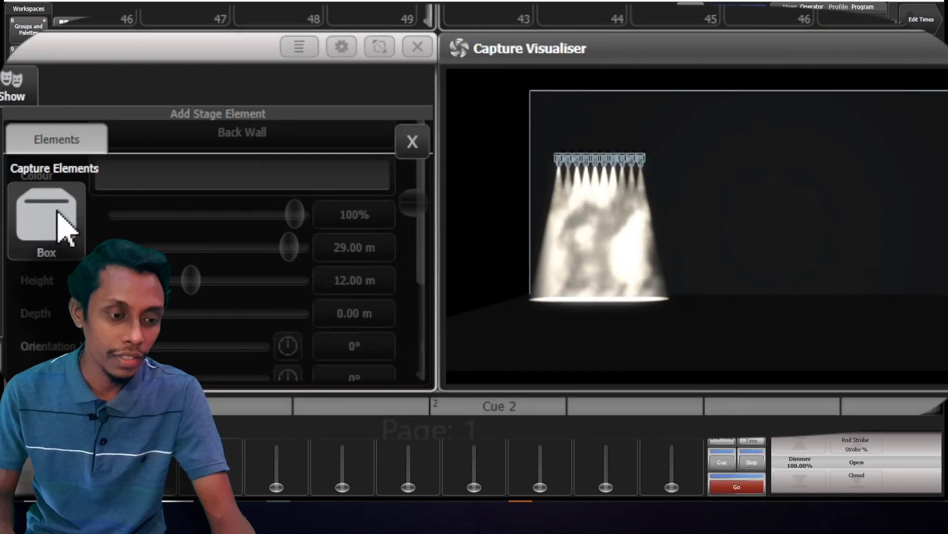
left_click(61, 228)
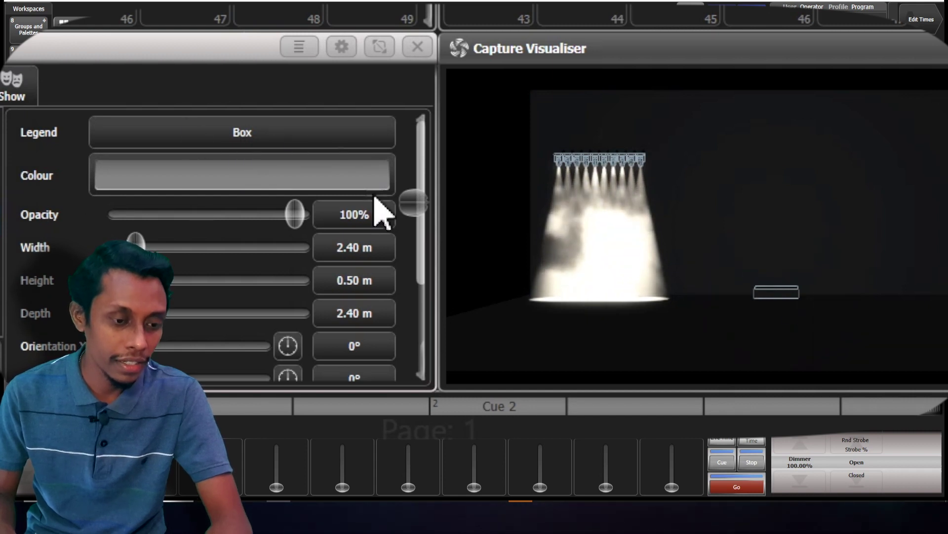
left_click(301, 132)
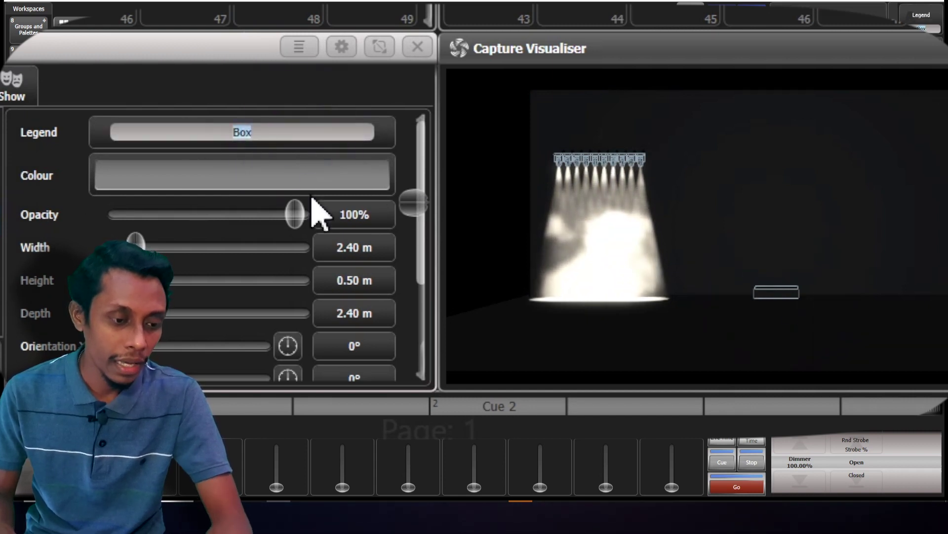
type("Pl")
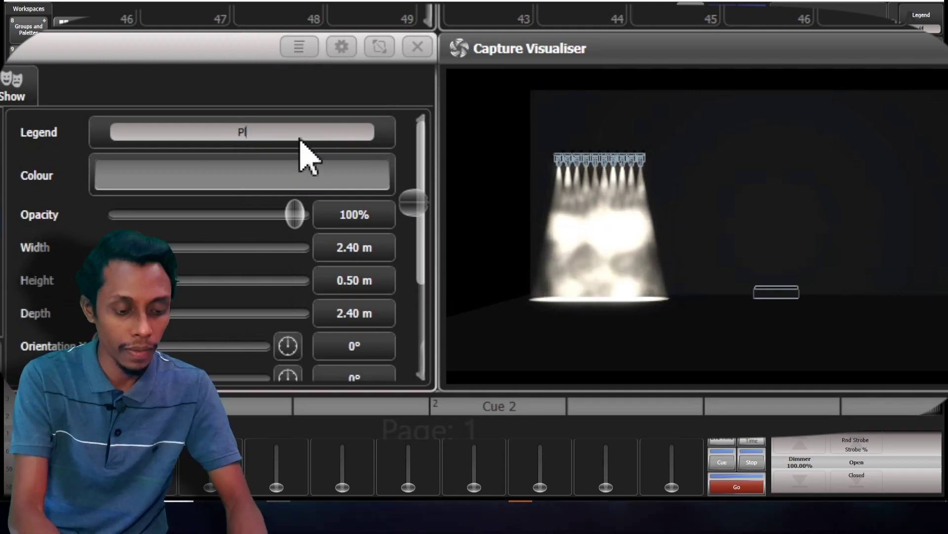
type("atform")
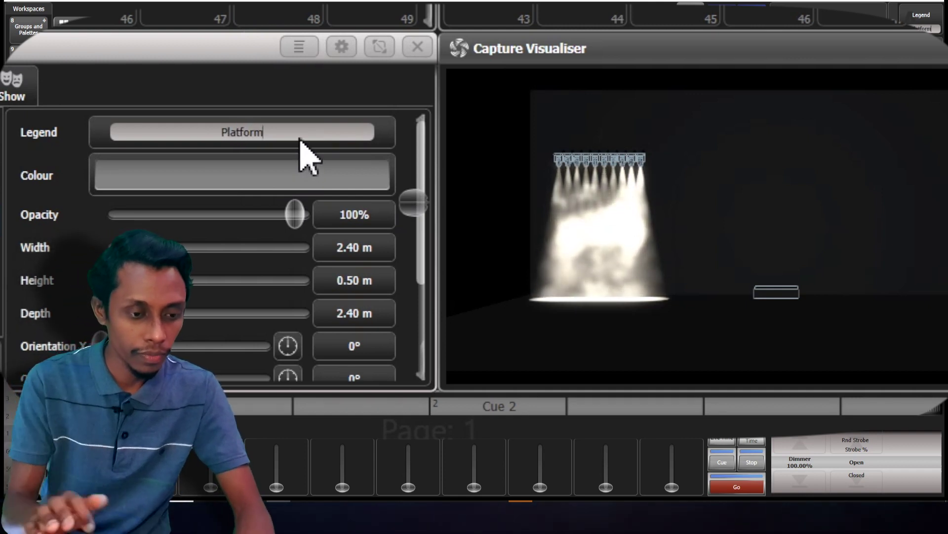
Step: Set the Platform's colour to a bright blue
left_click(260, 185)
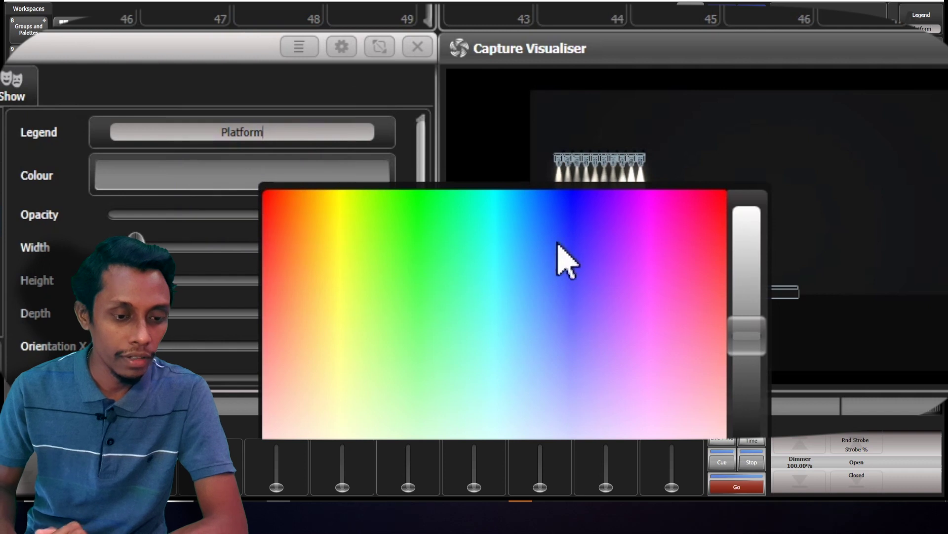
left_click_drag(558, 245, 520, 187)
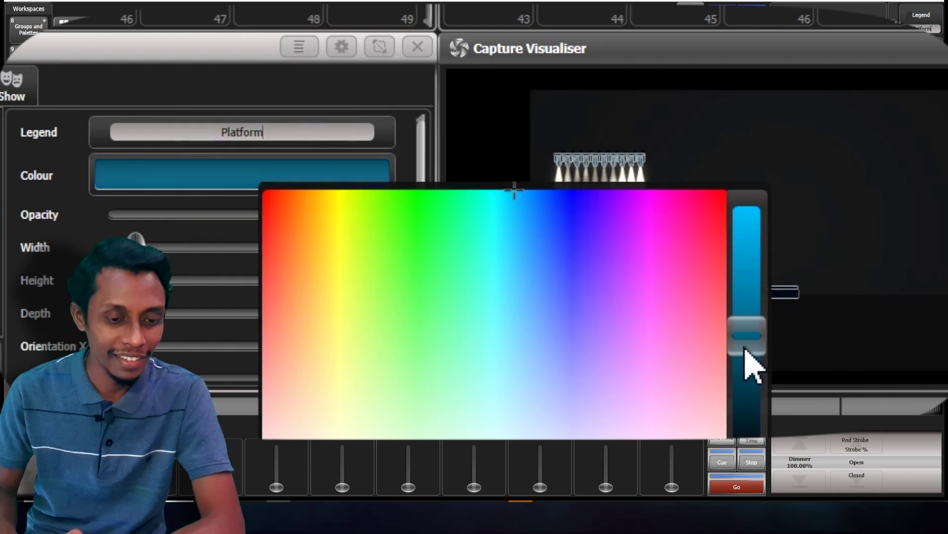
left_click_drag(753, 334, 752, 293)
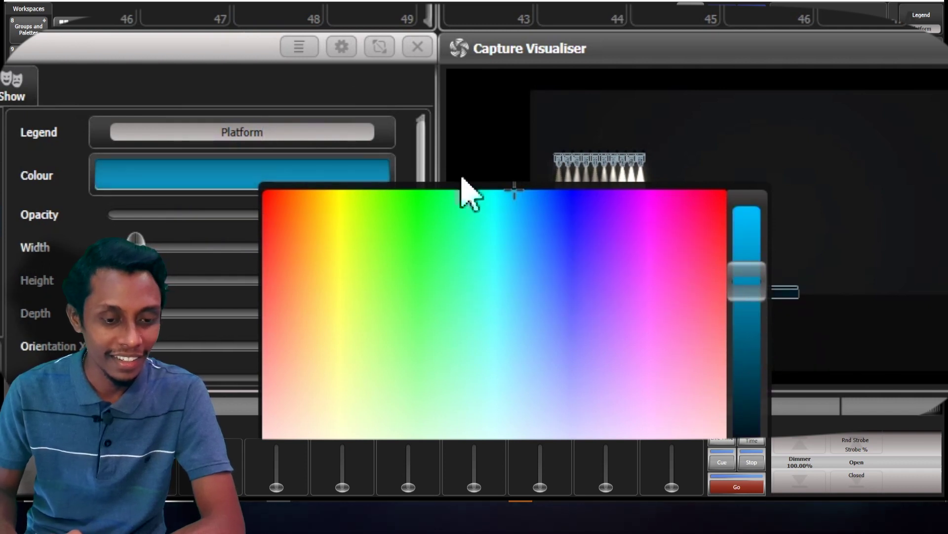
left_click(387, 98)
Step: Resize the Platform to about 14.32 m wide, 0.86 m high and 22.26 m deep
left_click_drag(304, 219, 332, 232)
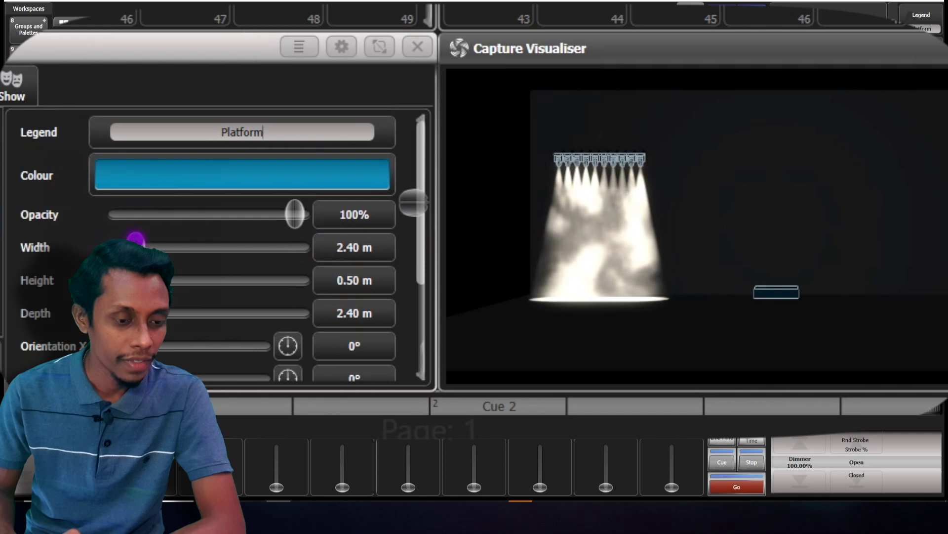
left_click_drag(126, 280, 129, 280)
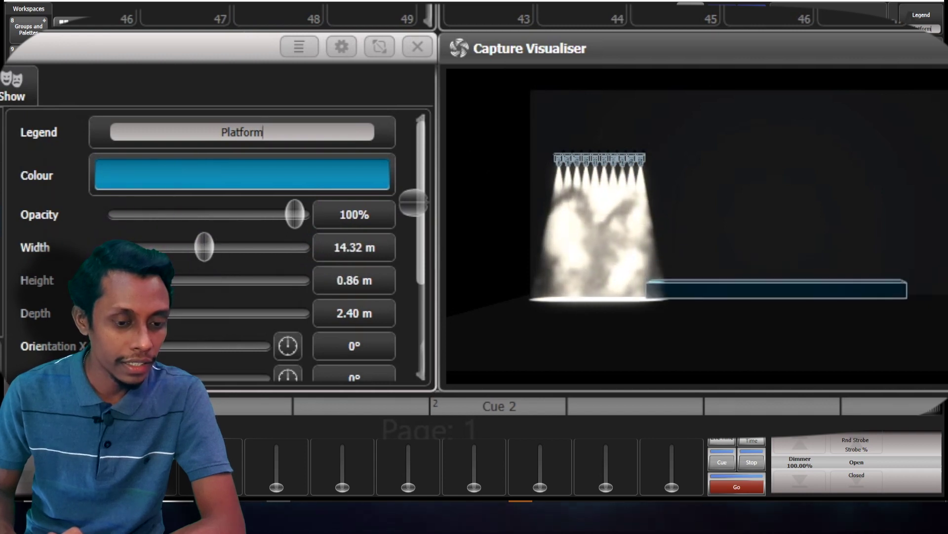
left_click_drag(127, 314, 275, 290)
Step: Change the Platform's colour to a very dark, nearly black shade
left_click(364, 185)
left_click_drag(818, 273, 822, 420)
left_click_drag(716, 431, 665, 435)
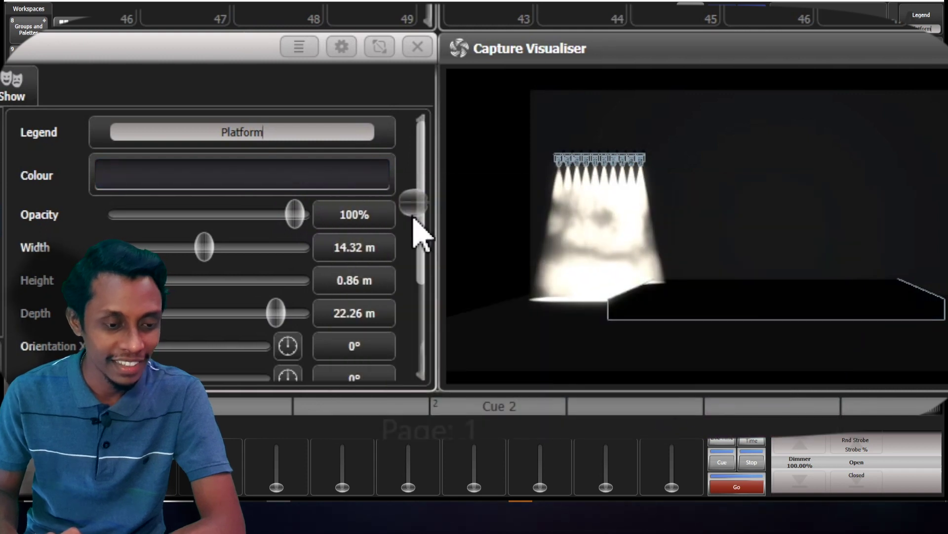
Step: Try the Platform's X position at about 4.80 m and set it back to 0 m
scroll(235, 296, "down", 3)
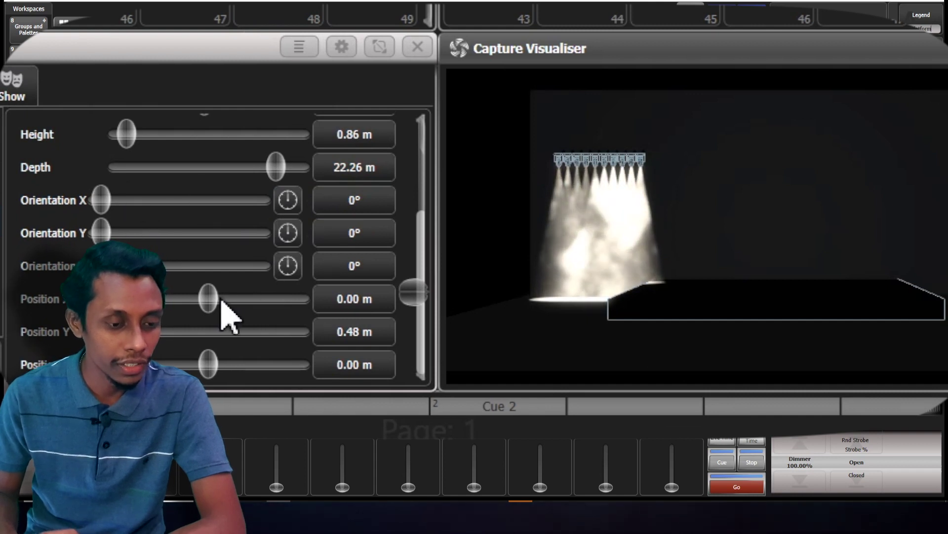
left_click_drag(193, 298, 236, 298)
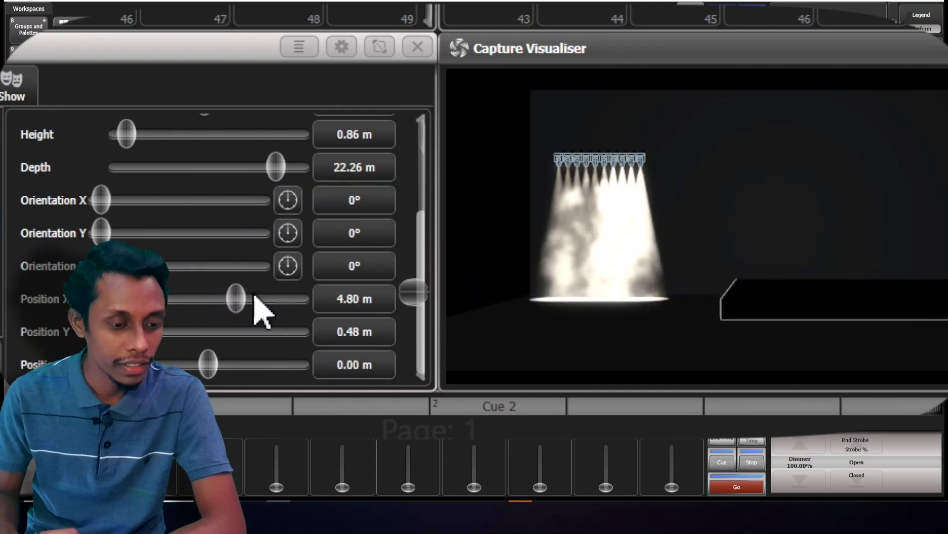
left_click(378, 304)
type("0")
key("Return")
Step: Set the Platform's Y position to 0 m and increase it slightly
left_click(351, 332)
type("0")
key("Return")
mouse_move(120, 332)
left_mouse_down()
mouse_move(141, 331)
mouse_move(132, 332)
left_mouse_up()
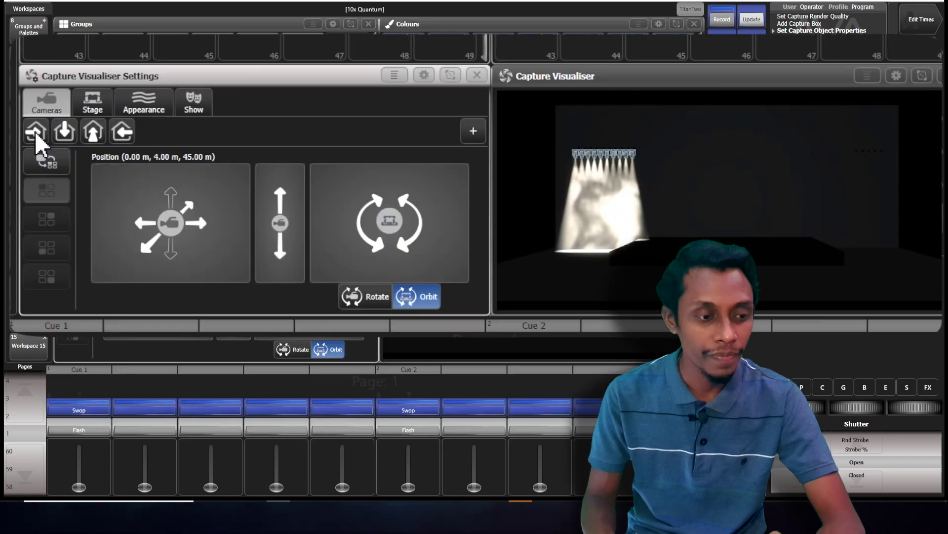
Step: View the stage from the left, top, front and right preset cameras, and return to the front view
left_click(70, 138)
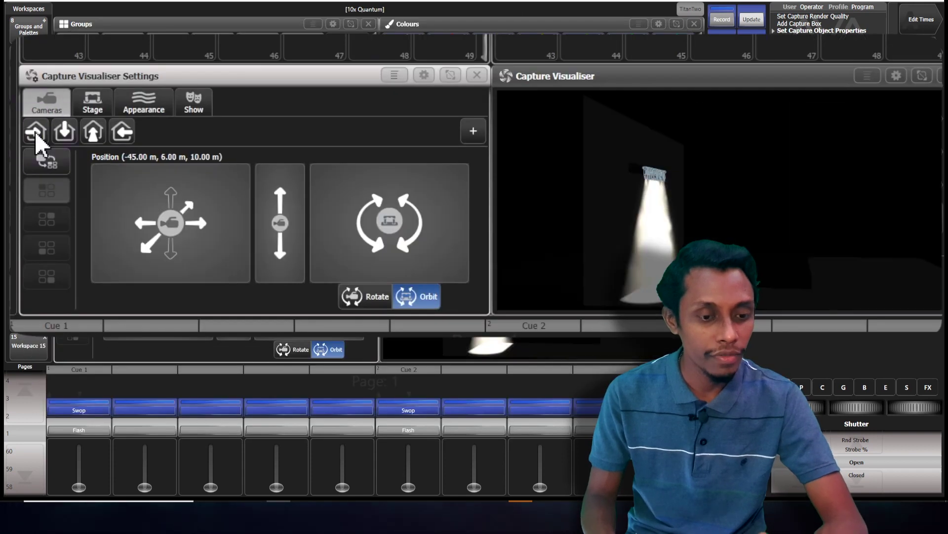
left_click(63, 128)
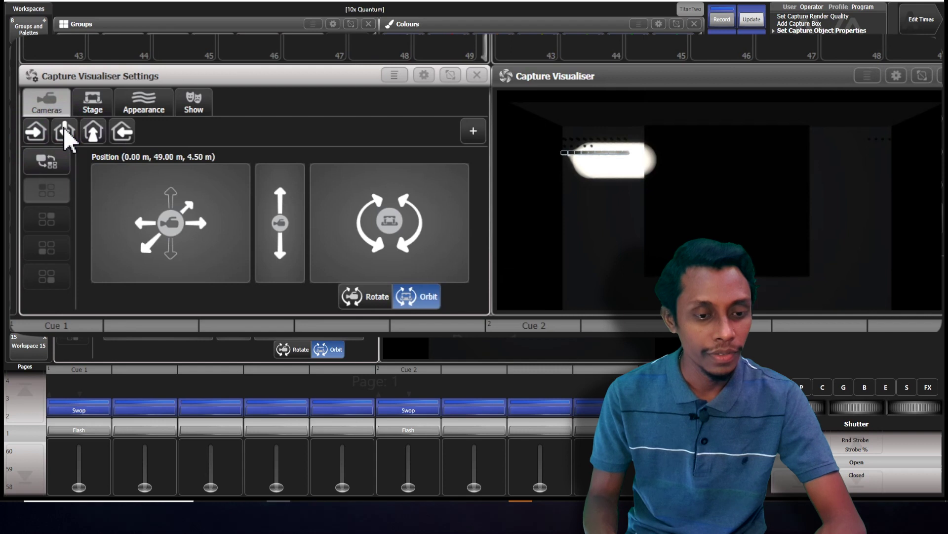
left_click(90, 131)
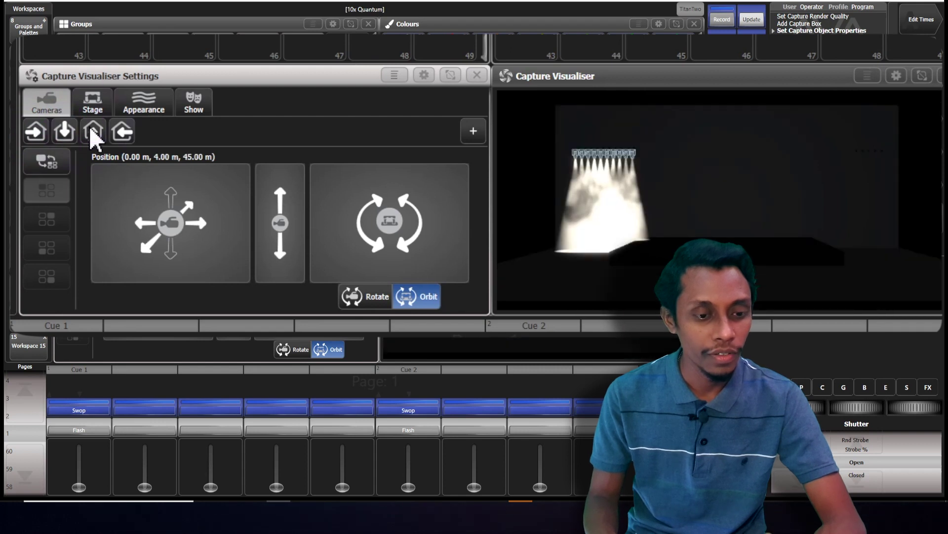
left_click(126, 130)
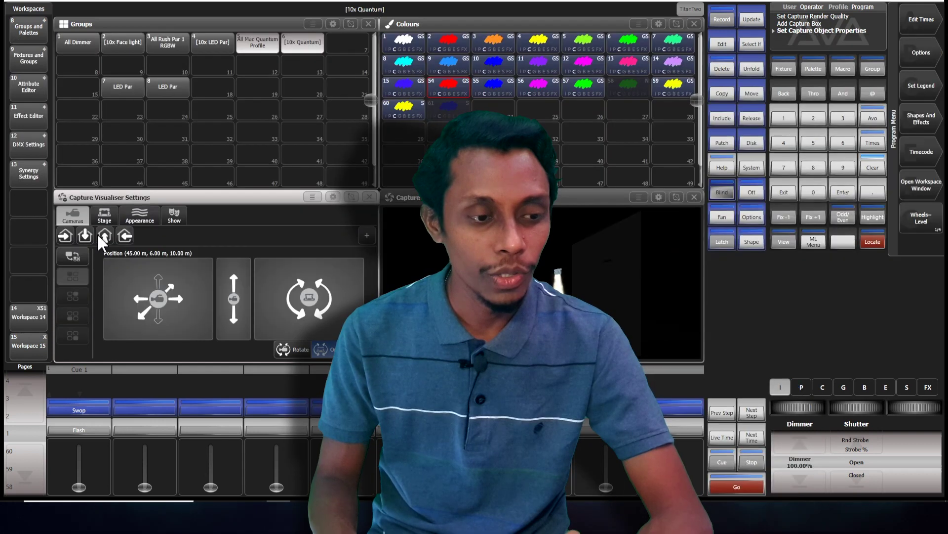
left_click(102, 235)
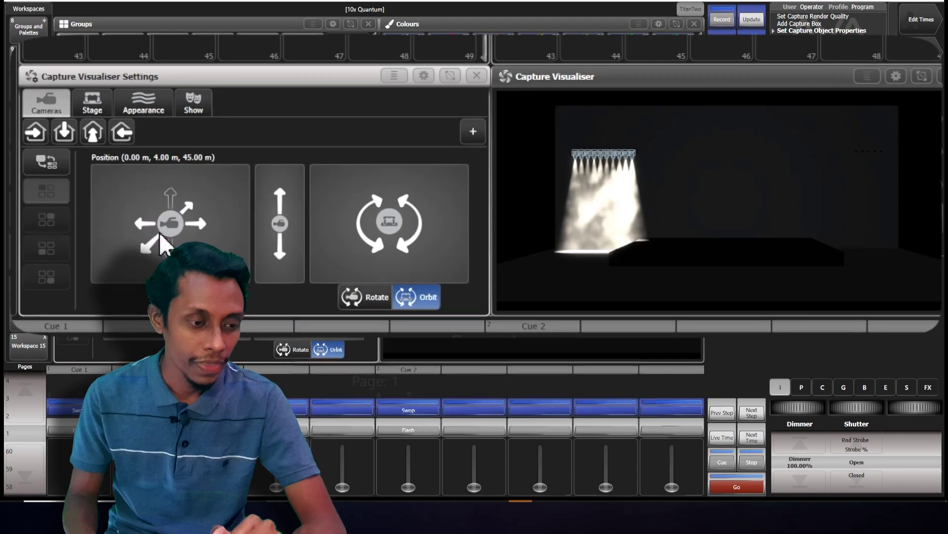
Step: Move the visualiser camera and its zoom to a position of about (0.63 m, 4.37 m, 43.78 m)
left_click(159, 235)
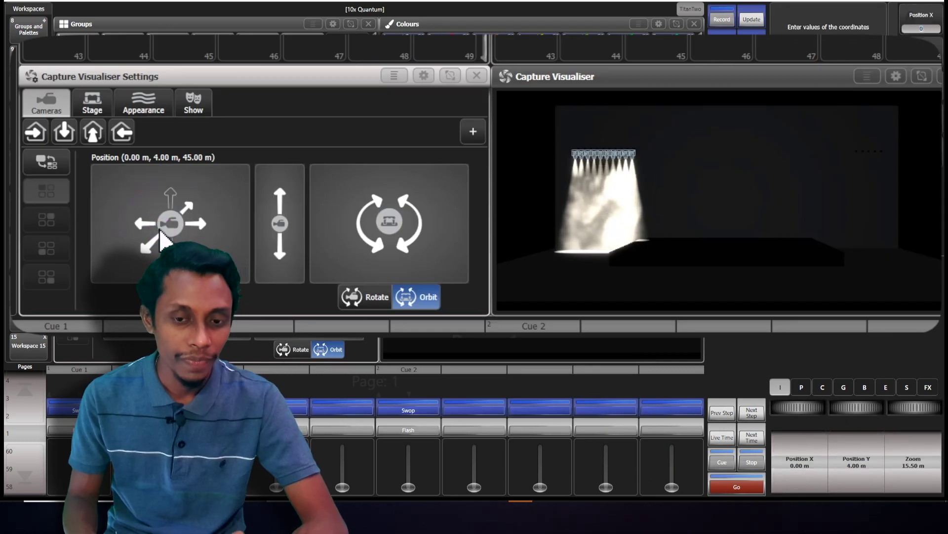
mouse_move(166, 223)
left_mouse_down()
mouse_move(218, 217)
mouse_move(89, 233)
mouse_move(162, 231)
mouse_move(175, 143)
mouse_move(159, 292)
mouse_move(169, 156)
mouse_move(174, 212)
left_mouse_up()
left_click_drag(283, 212, 265, 254)
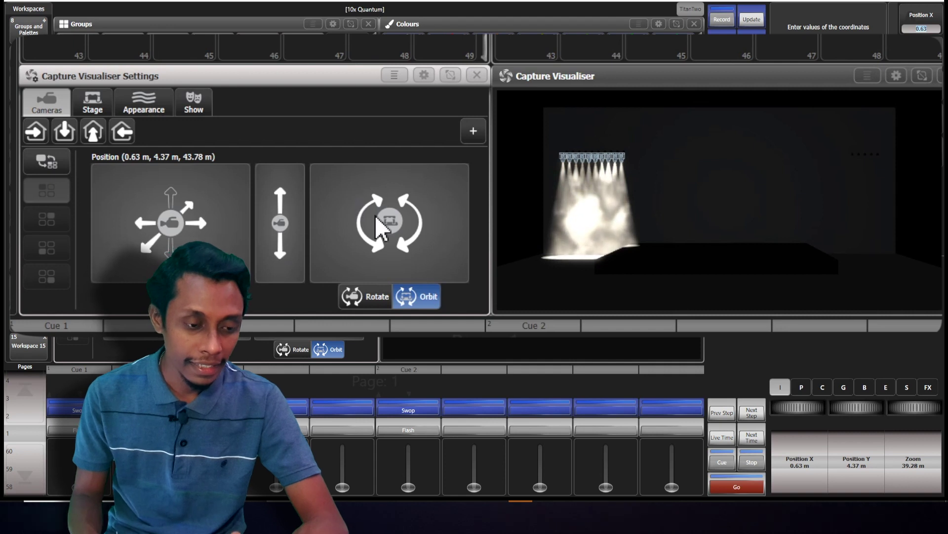
Step: Orbit the camera around the stage to about X -2.57 m and Y 7.86 m
left_click(408, 302)
left_click(412, 302)
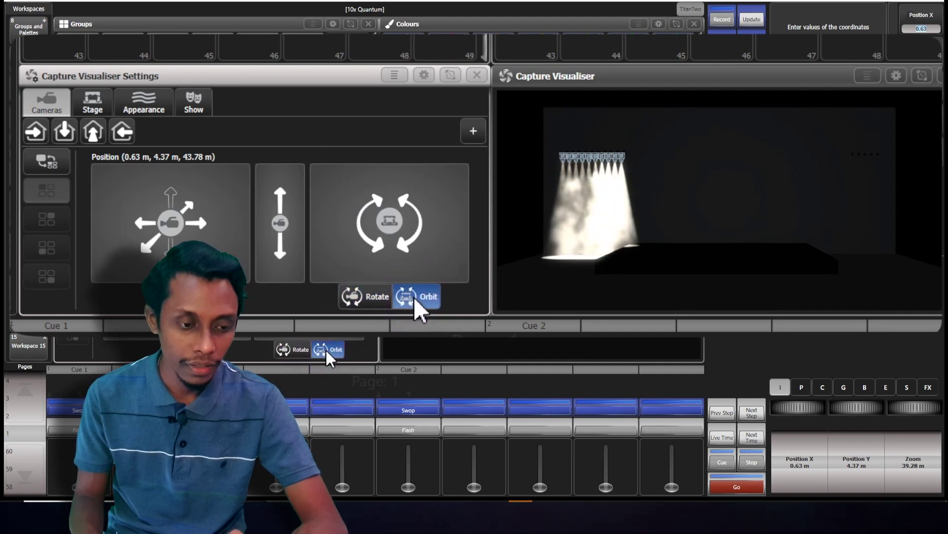
left_click_drag(391, 223, 440, 232)
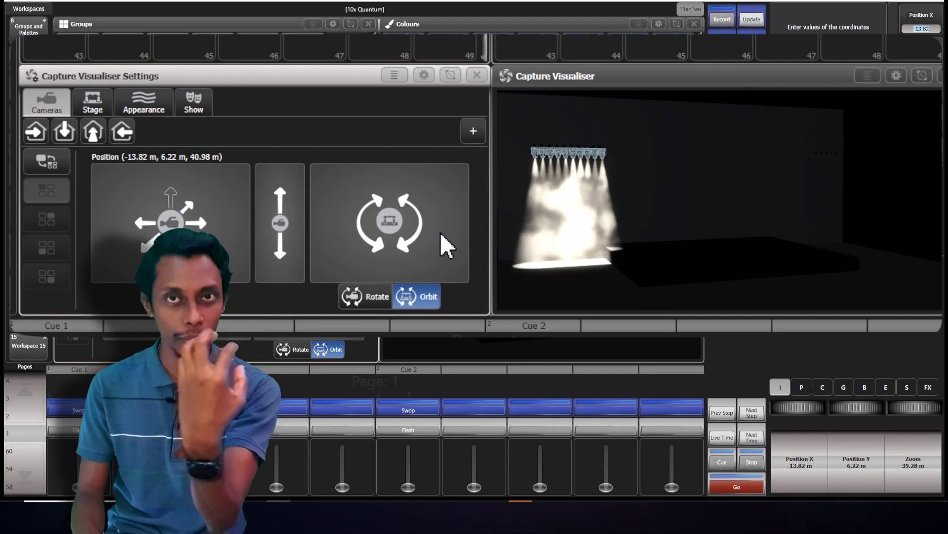
left_click_drag(440, 232, 307, 248)
left_click(369, 299)
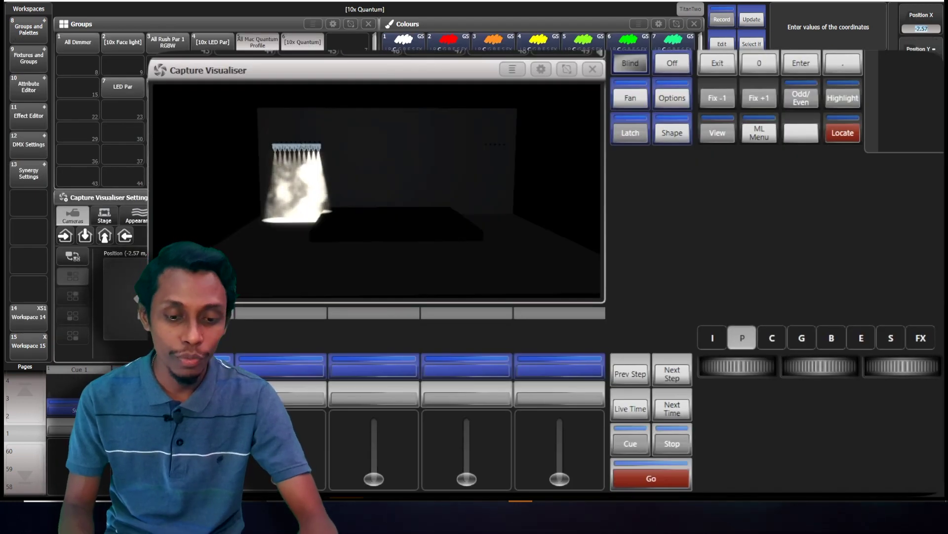
Step: Fine-tune the camera with the attribute wheels to Position X -2.54 m, Position Y 8.48 m and Zoom 38.20 m
mouse_move(736, 365)
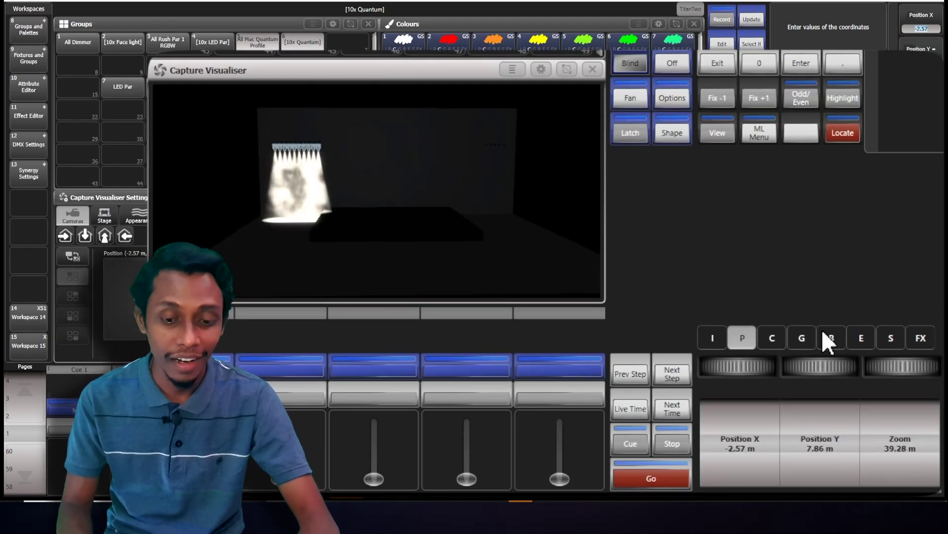
mouse_move(740, 371)
left_mouse_down()
mouse_move(756, 370)
mouse_move(740, 371)
left_mouse_up()
left_click_drag(820, 368, 827, 368)
left_click_drag(905, 368, 893, 369)
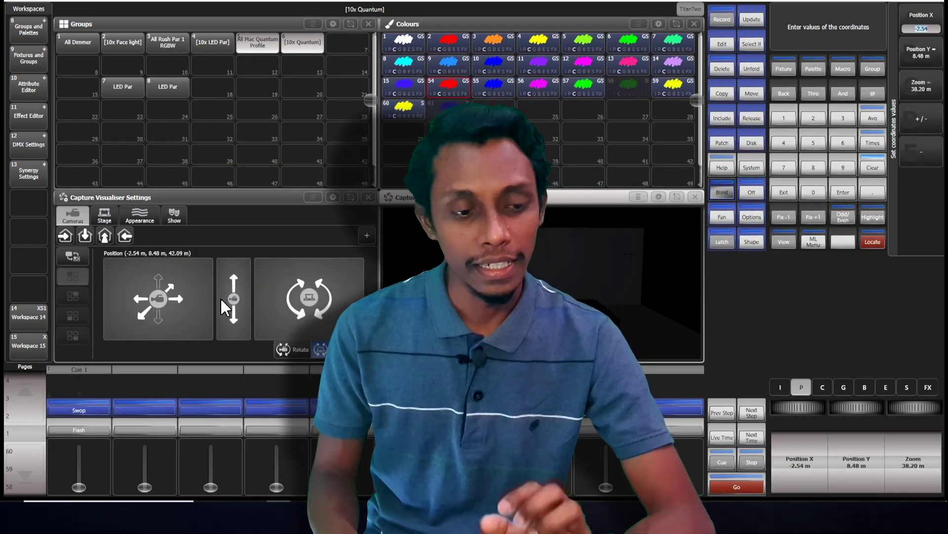
Step: Move, zoom and orbit the camera to a raised angled view at about (-23.03 m, 19.95 m, 30.54 m)
left_click(132, 295)
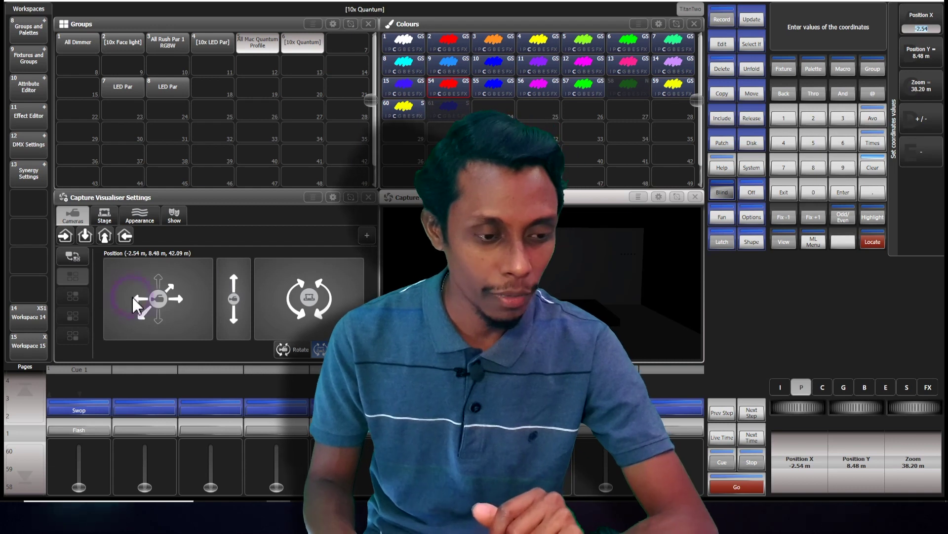
left_click(150, 288)
left_click_drag(150, 287, 144, 230)
left_click_drag(294, 277, 365, 289)
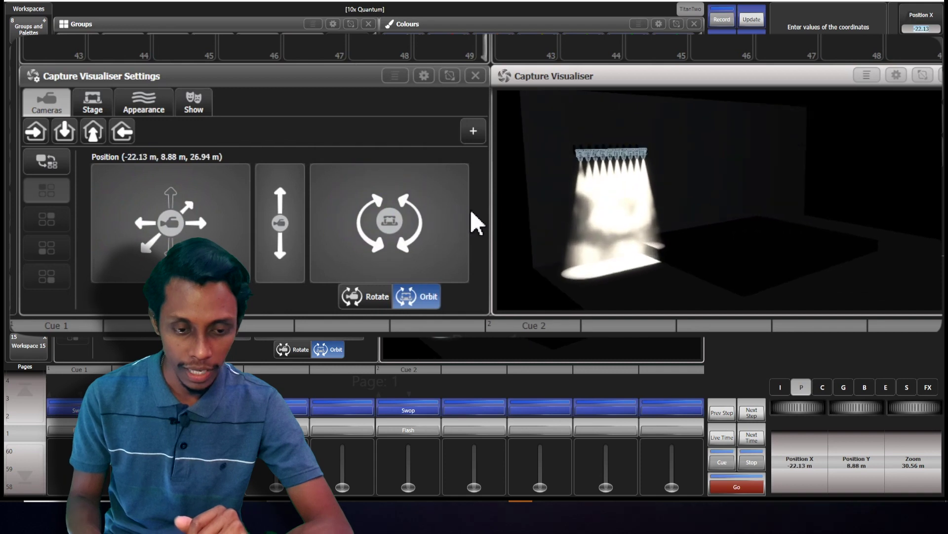
mouse_move(276, 224)
left_mouse_down()
mouse_move(275, 250)
mouse_move(275, 237)
left_mouse_up()
left_click_drag(166, 241, 205, 308)
left_click_drag(416, 218, 425, 259)
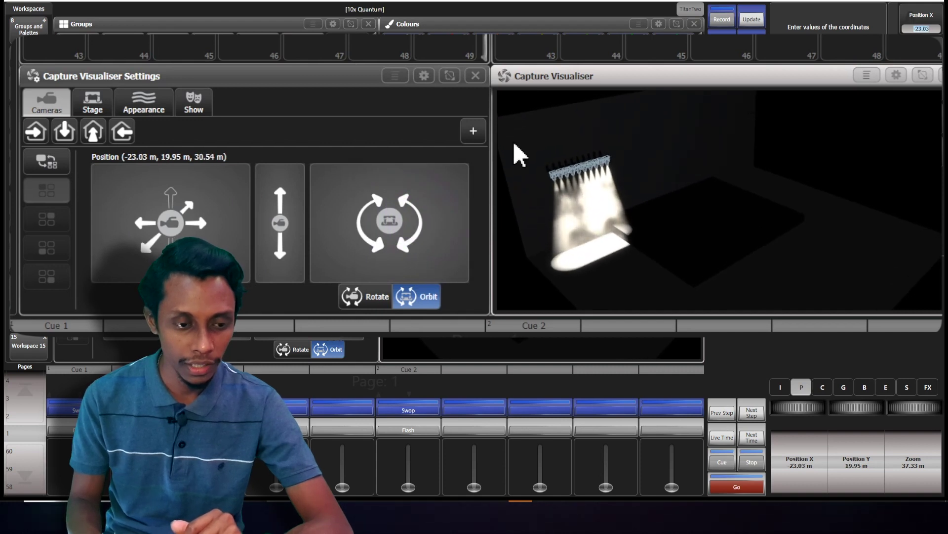
Step: Store the current camera position as a new custom view named "Left angle"
left_click(473, 131)
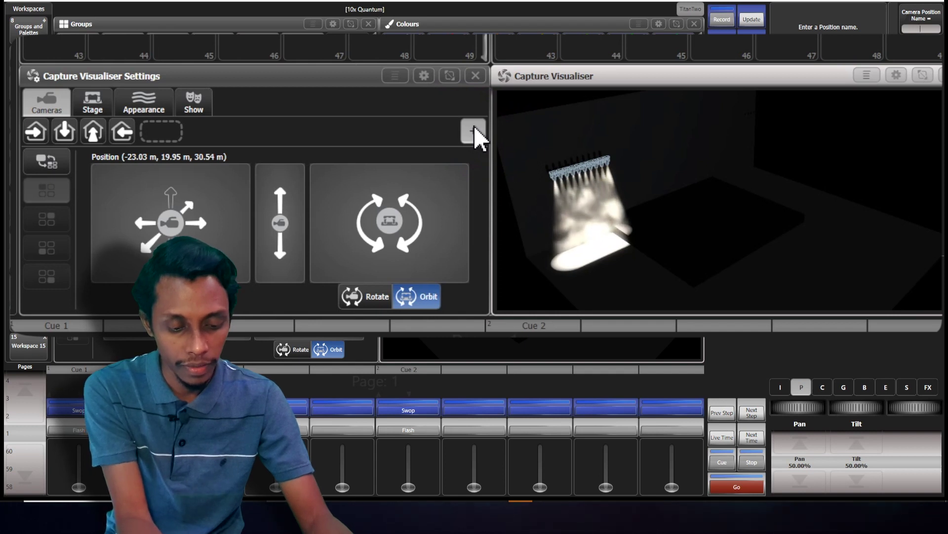
type("Left angle")
key("Return")
Step: Orbit the camera to about (23.28 m, 19.60 m, 31.71 m) and store that view as "Right angle"
left_click_drag(428, 249, 216, 246)
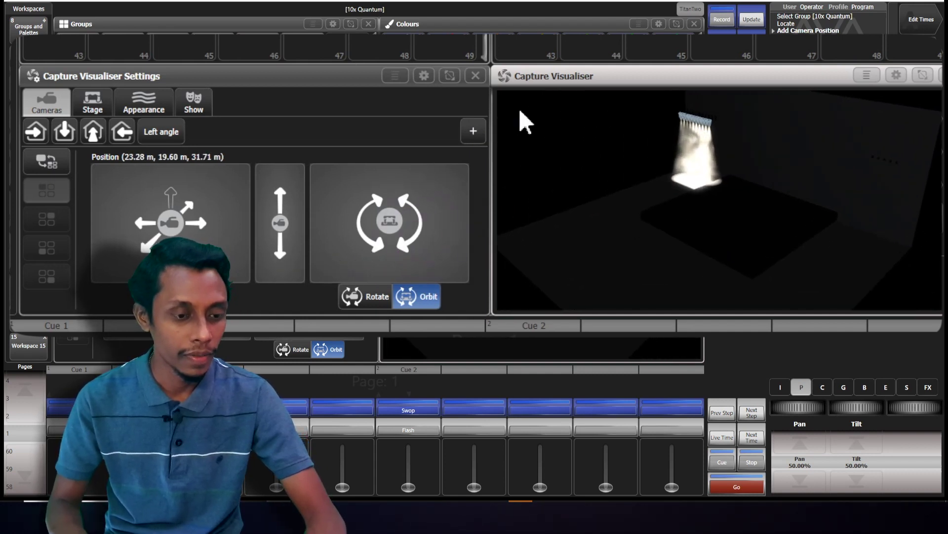
left_click(469, 135)
type("Right ang")
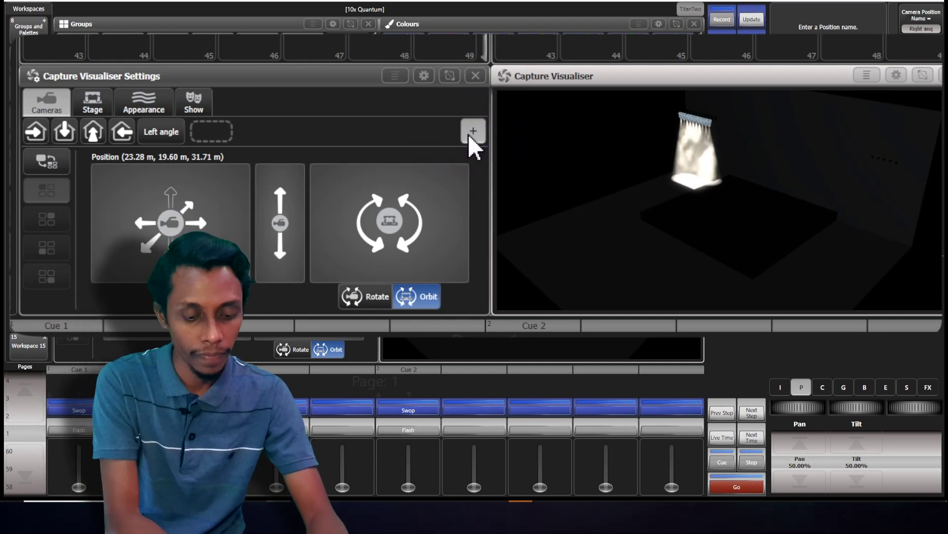
type("le")
key("Return")
Step: Recall the stored Left angle and Right angle camera views alternately to compare them
left_click(168, 131)
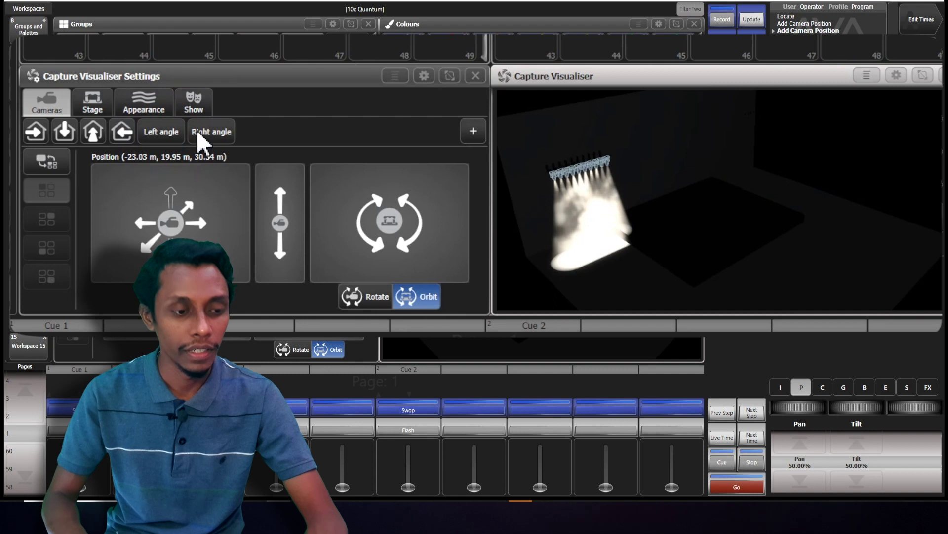
left_click(198, 132)
left_click(167, 130)
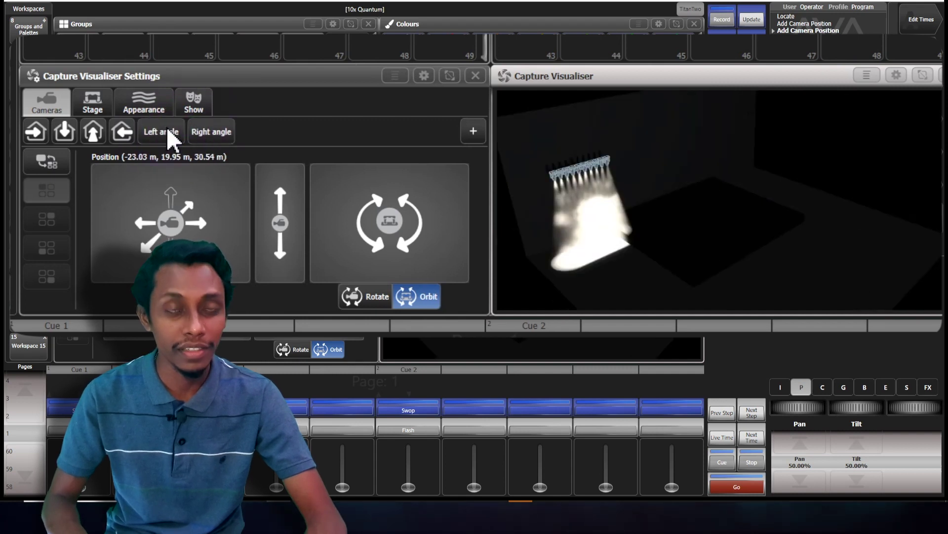
left_click(212, 132)
left_click(171, 133)
Step: Recall the front view, move the camera to about (0.58 m, 6.07 m, 39.12 m) and store it as "Front zoomed"
left_click(93, 133)
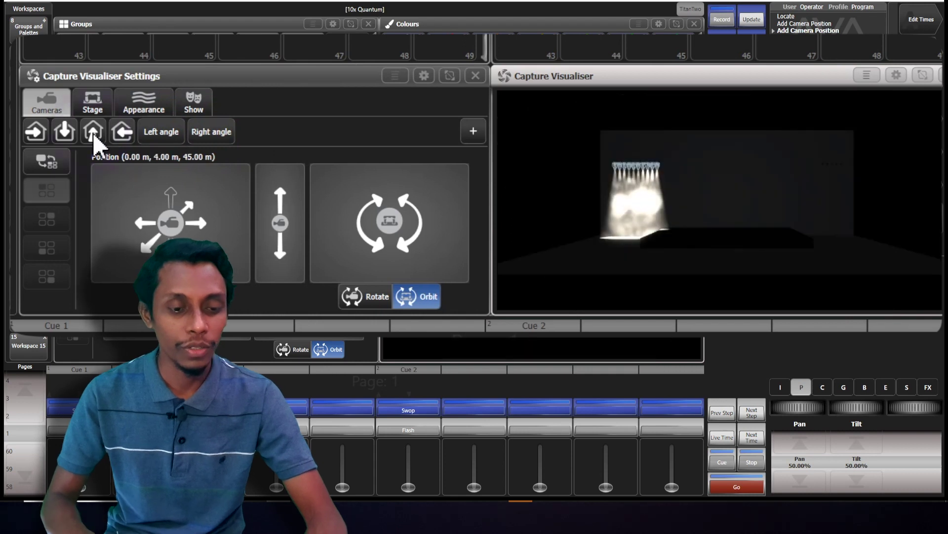
mouse_move(286, 222)
left_mouse_down()
mouse_move(287, 204)
mouse_move(287, 233)
left_mouse_up()
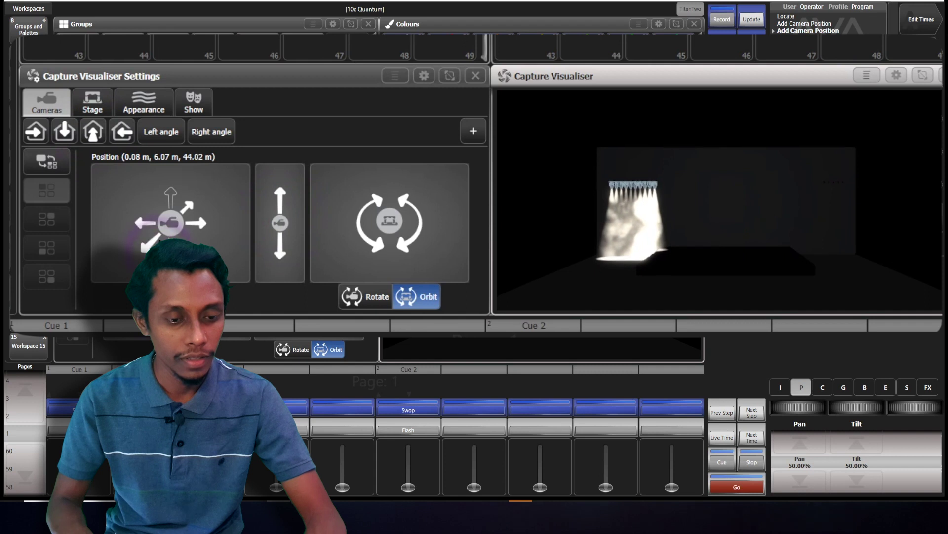
left_click(474, 130)
type("Front zoomed")
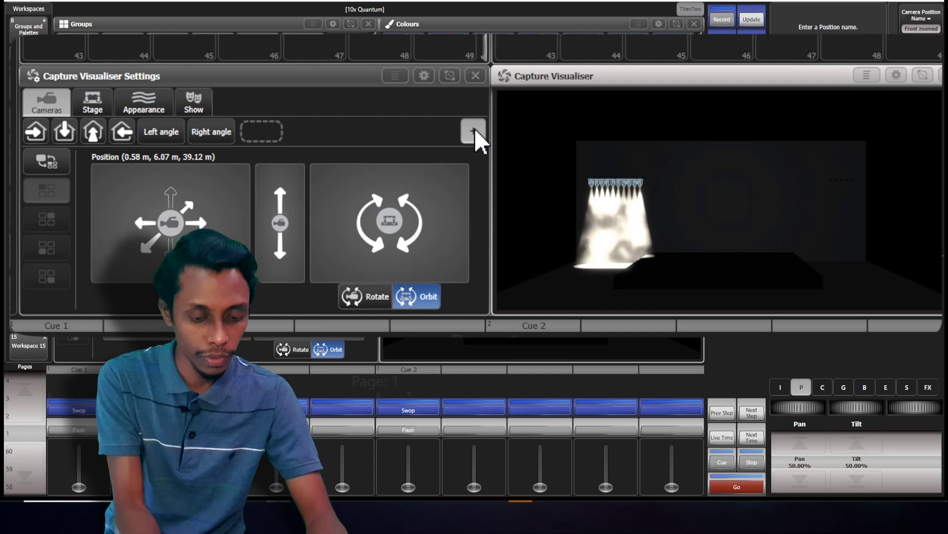
key("Return")
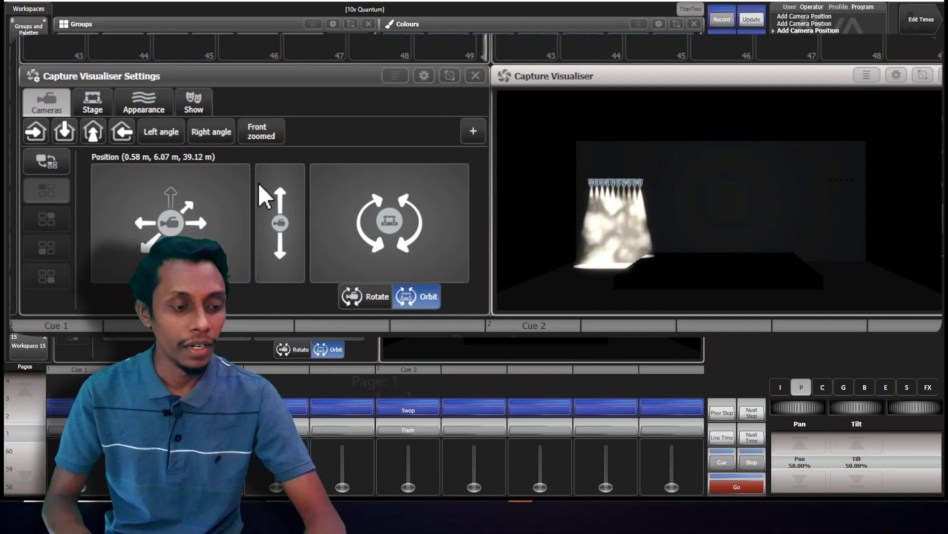
Step: Enable quad view in the visualiser, and switch Quad View Mode off and on again
left_click(53, 163)
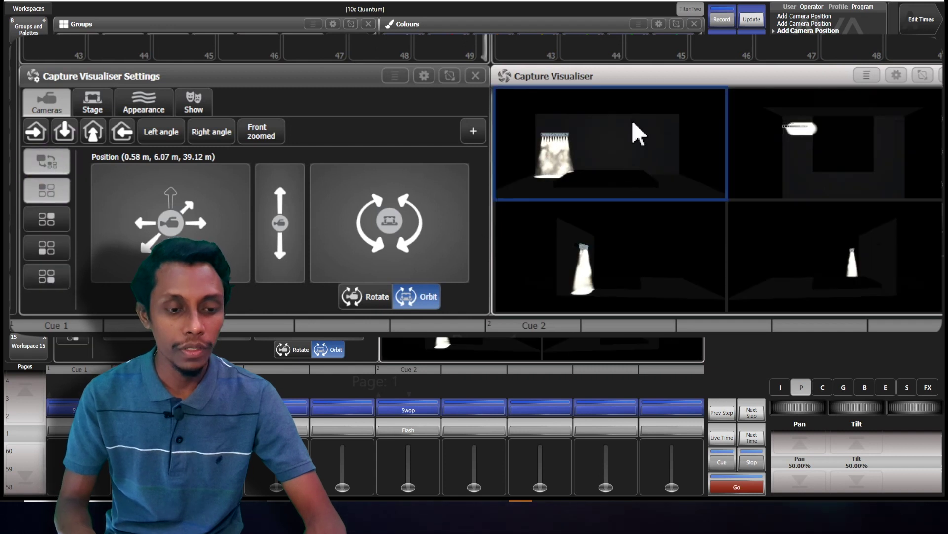
left_click(868, 75)
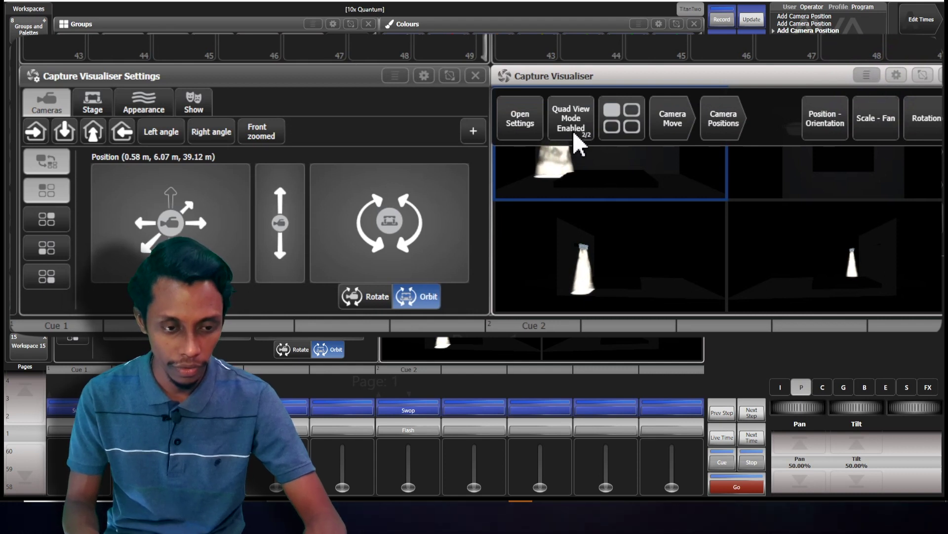
left_click(574, 118)
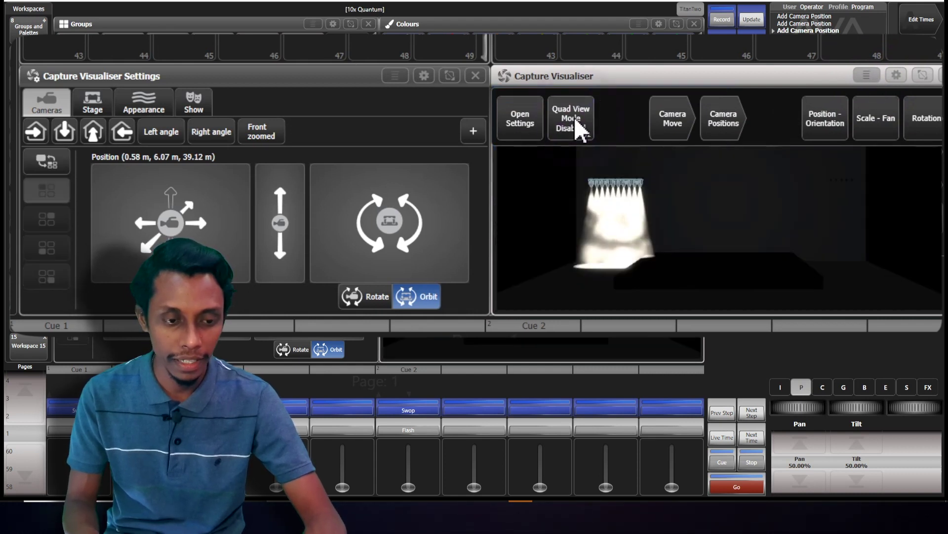
left_click(574, 118)
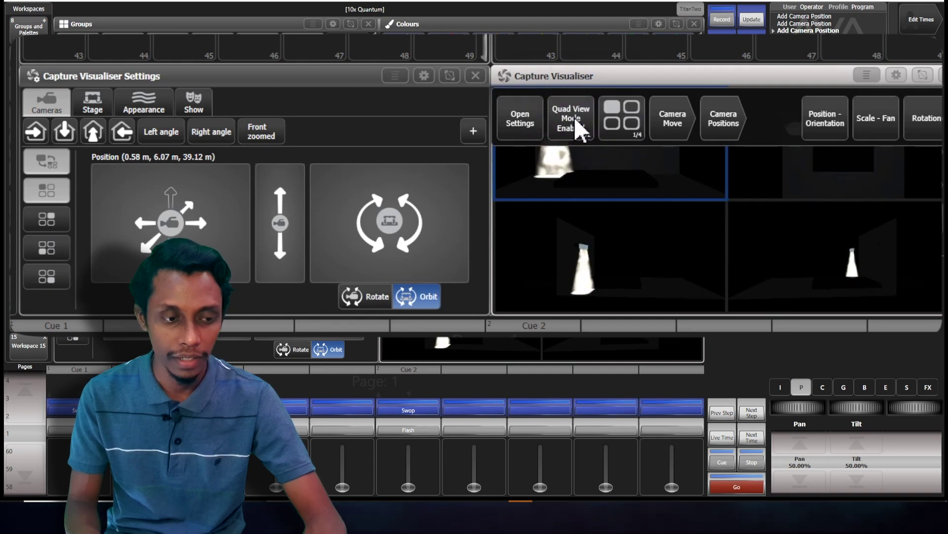
Step: Cycle the active camera through the quad view's quadrants, stopping on the lower-left one
left_click(623, 113)
left_click(624, 112)
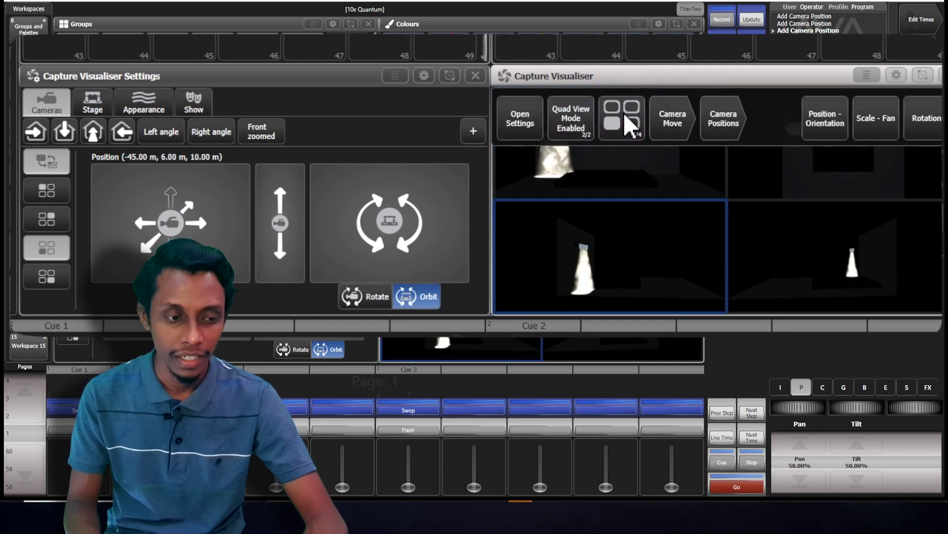
left_click(624, 112)
left_click(624, 112)
left_click(624, 113)
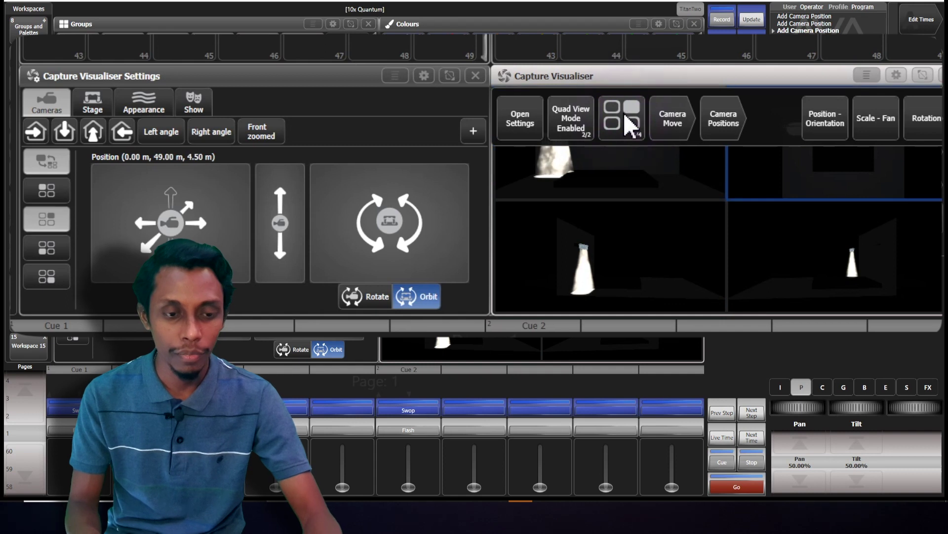
left_click(623, 113)
left_click(870, 78)
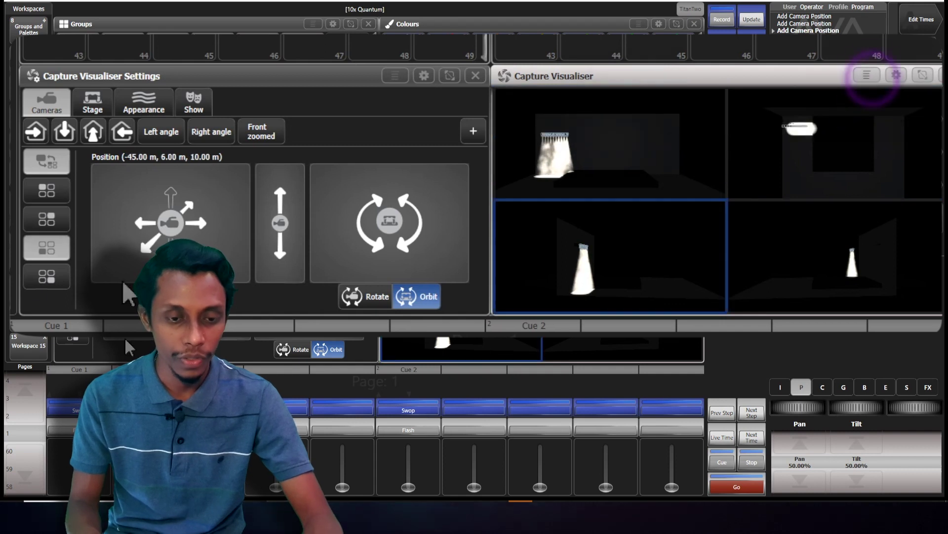
Step: Move the upper-left quadrant's camera, place the lower-left quadrant's camera at about (-39.56 m, 6.00 m, 10.50 m), and return to single view
left_click(39, 192)
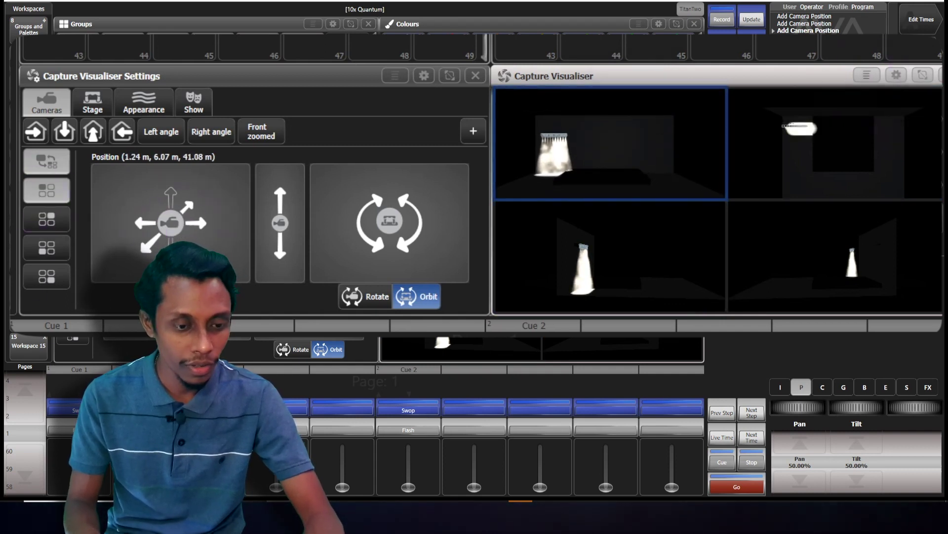
left_click(48, 257)
left_click_drag(178, 250, 183, 231)
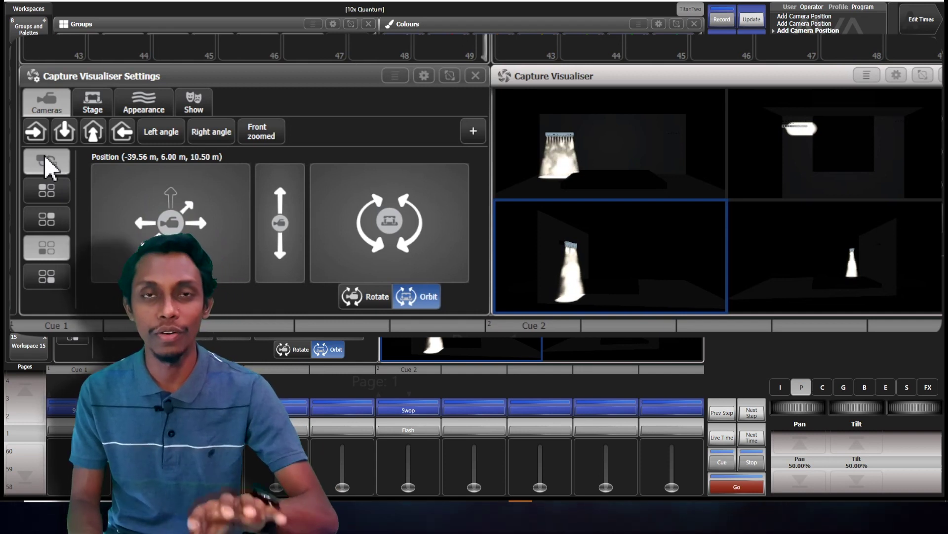
left_click(44, 157)
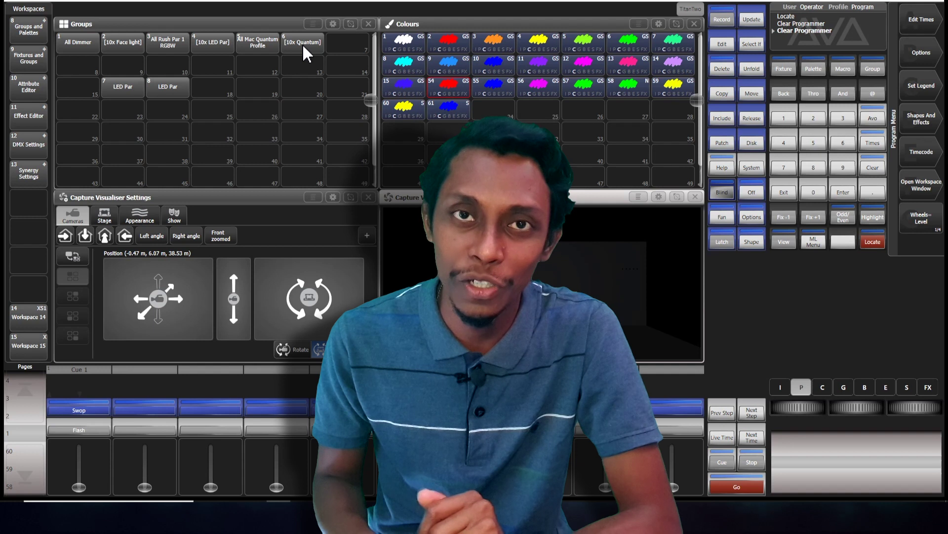
Step: Locate the 10x Quantum group and set the attribute wheels to Visualiser mode
left_click(303, 44)
left_click(873, 242)
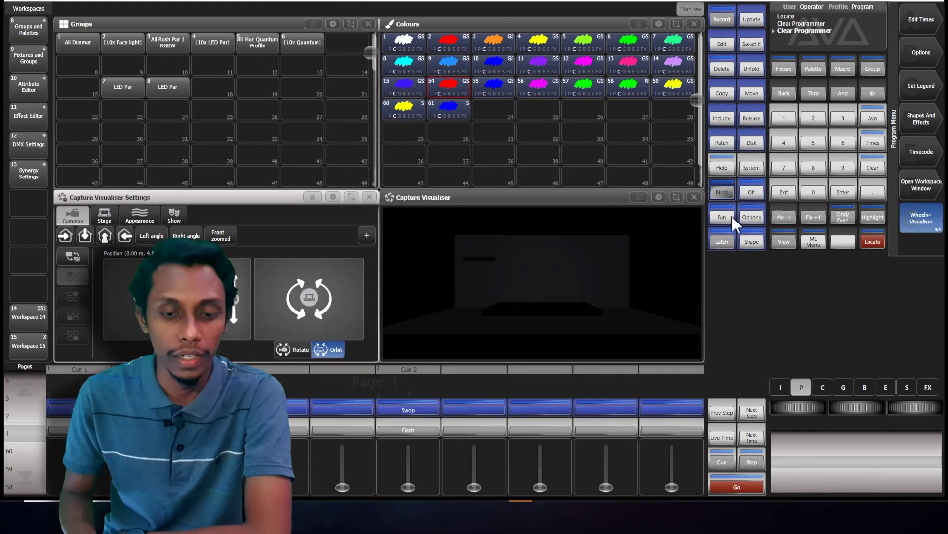
left_click(788, 198)
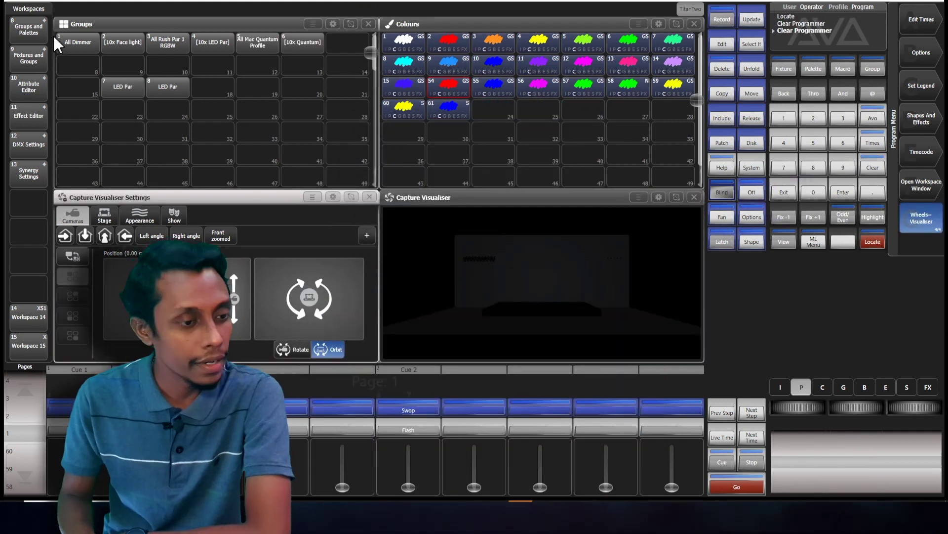
Step: Select Quantum fixtures 200 to 204 from the Fixtures and Groups workspace and locate them
left_click(19, 64)
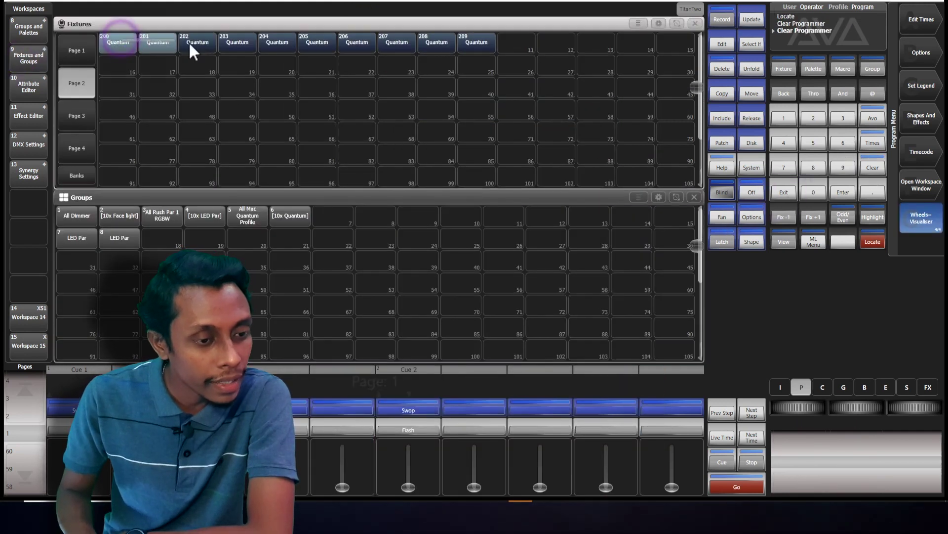
left_click_drag(272, 40, 275, 40)
left_click(878, 241)
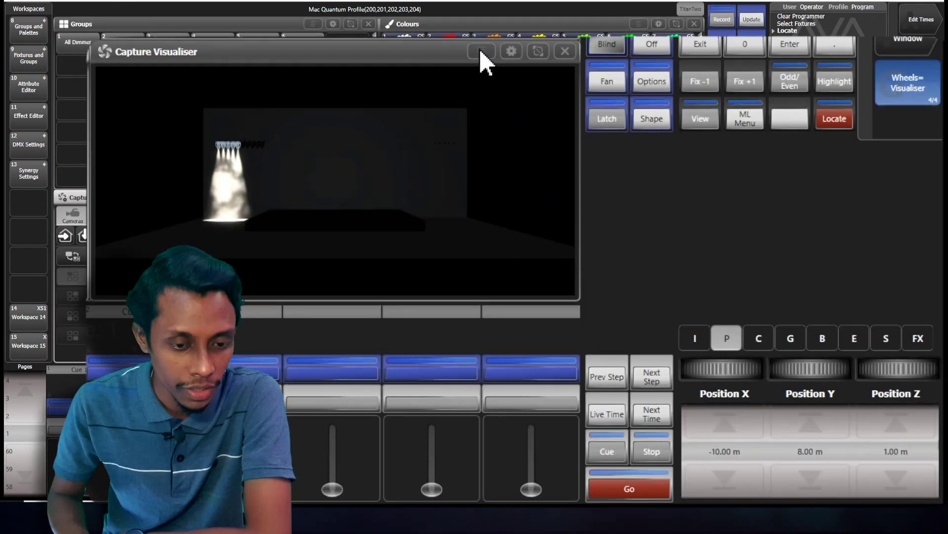
Step: Toggle the wheels between position and orientation, and move the five selected fixtures to Position X 1.00 m and Position Y 10.95 m
left_click(480, 51)
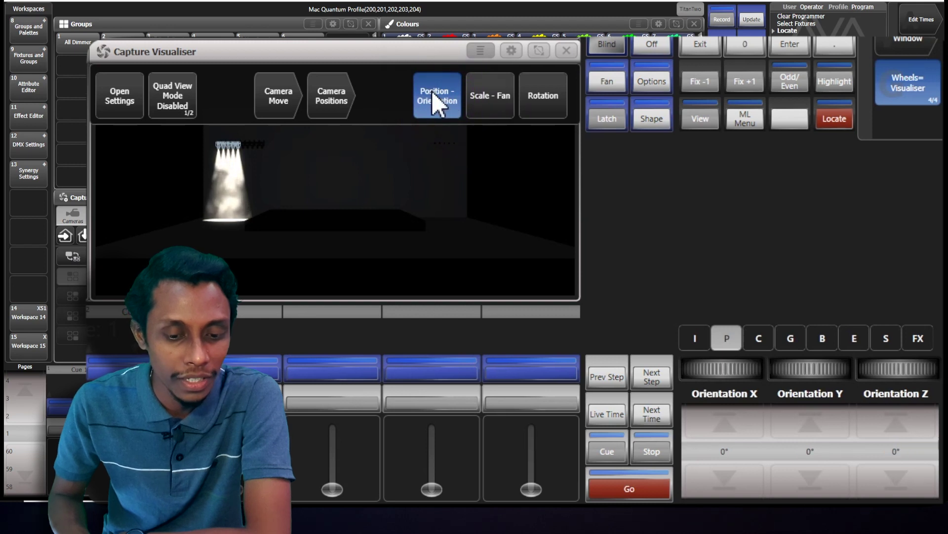
left_click(477, 53)
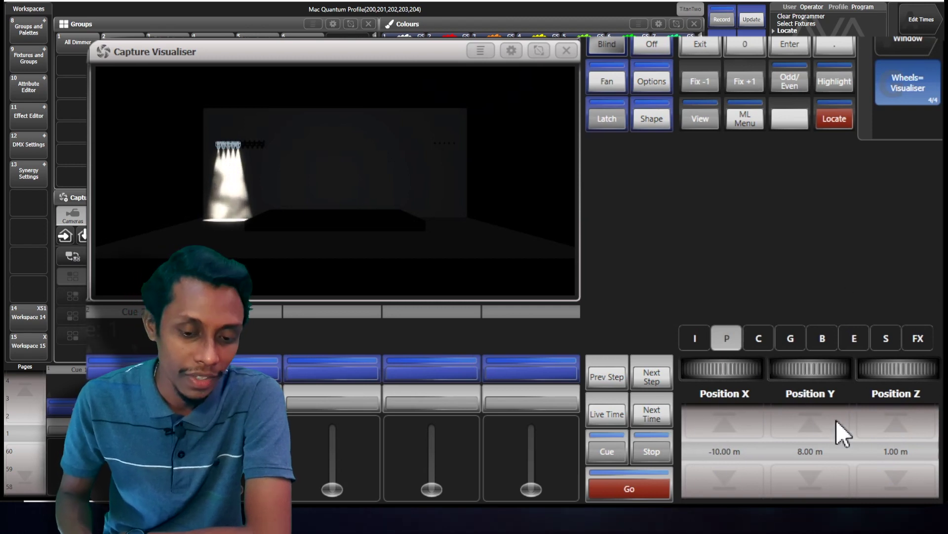
left_click_drag(711, 369, 738, 368)
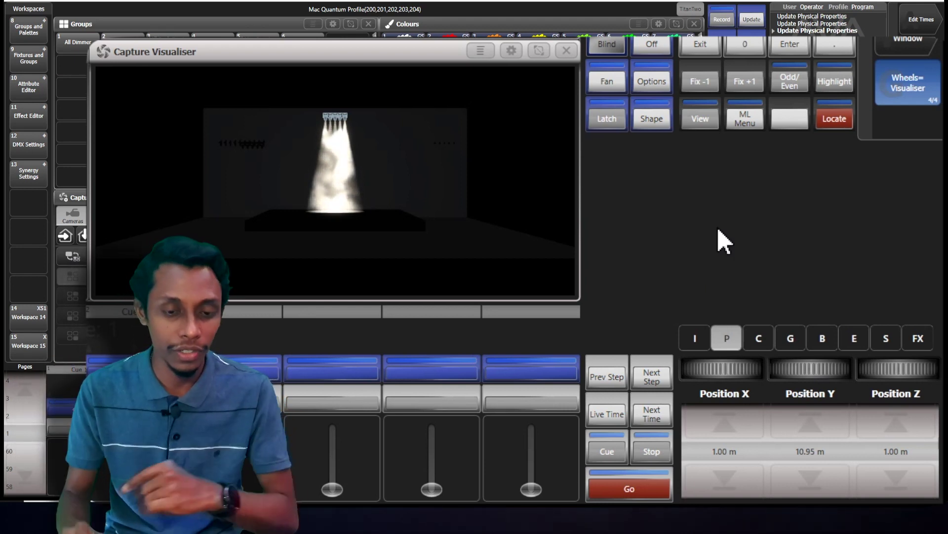
Step: Fan the five fixtures along Position X to 11.80 m and record them as a group in the empty slot below 10x Quantum
left_click(609, 82)
left_click_drag(723, 381, 818, 370)
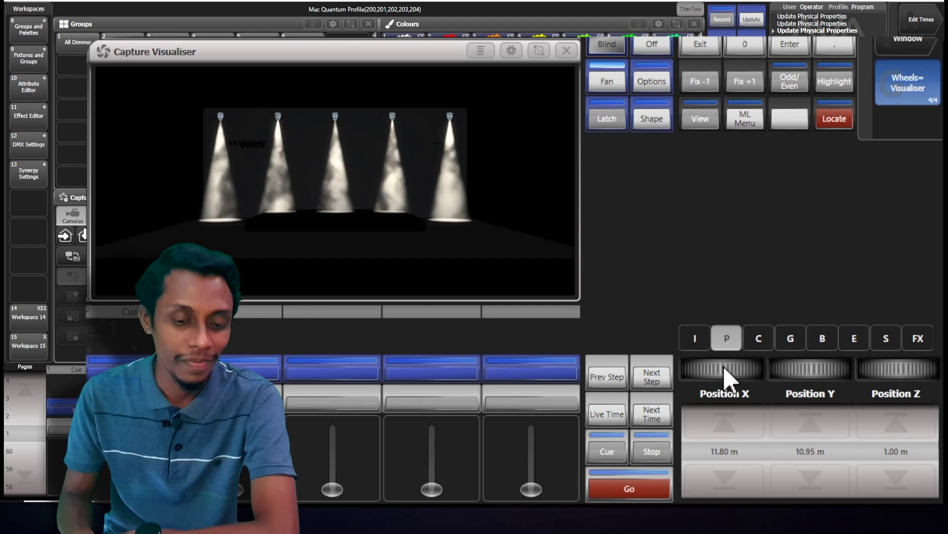
left_click(304, 68)
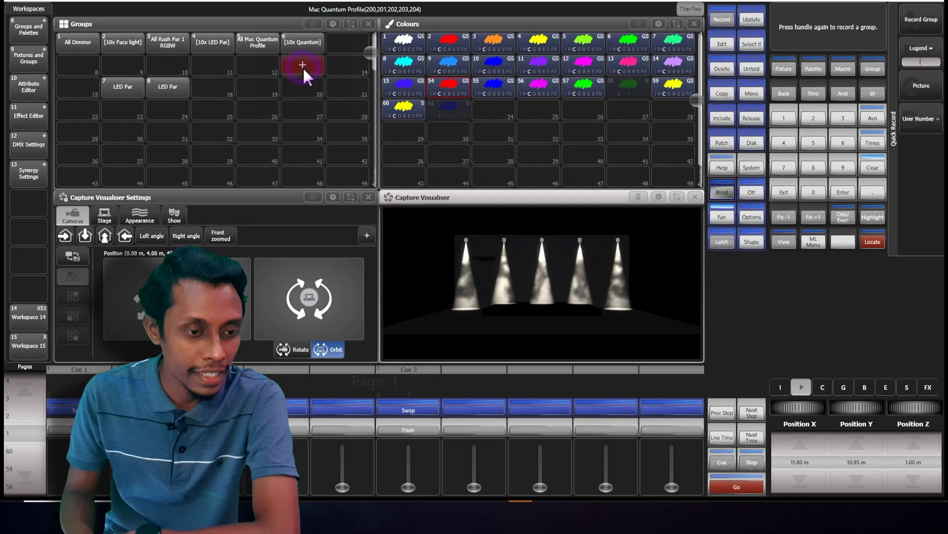
left_click(304, 68)
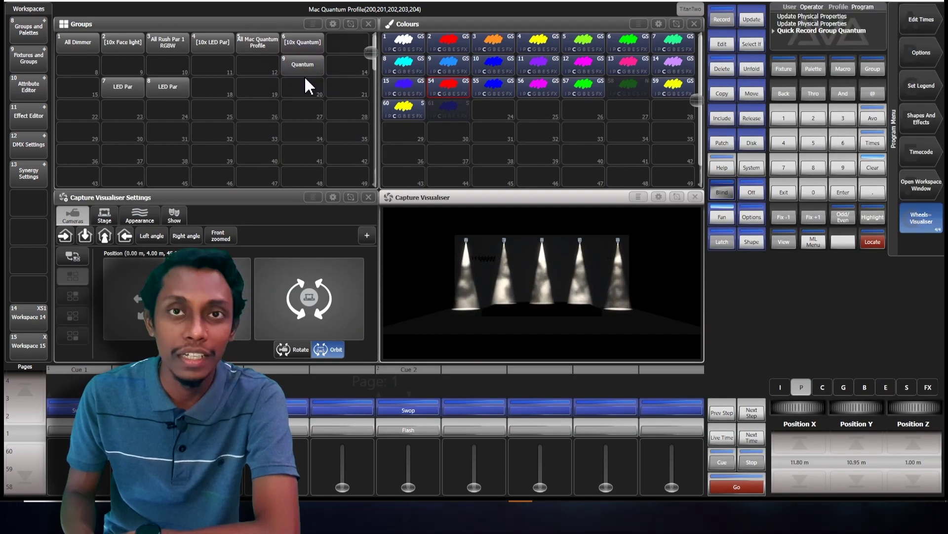
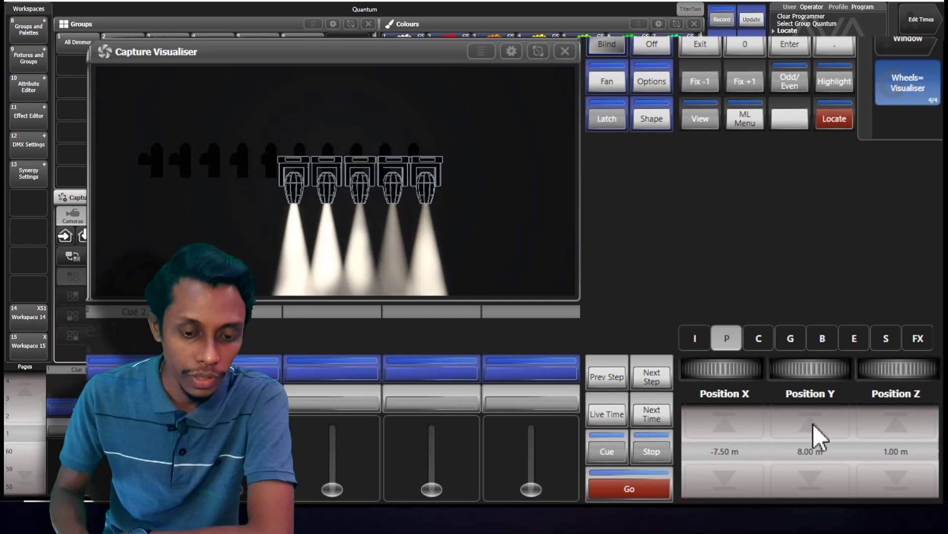
Step: Switch the wheels to orientation, rotate the Quantum group around Y to 297°, and reset Orientation Y to 0°
left_click(728, 338)
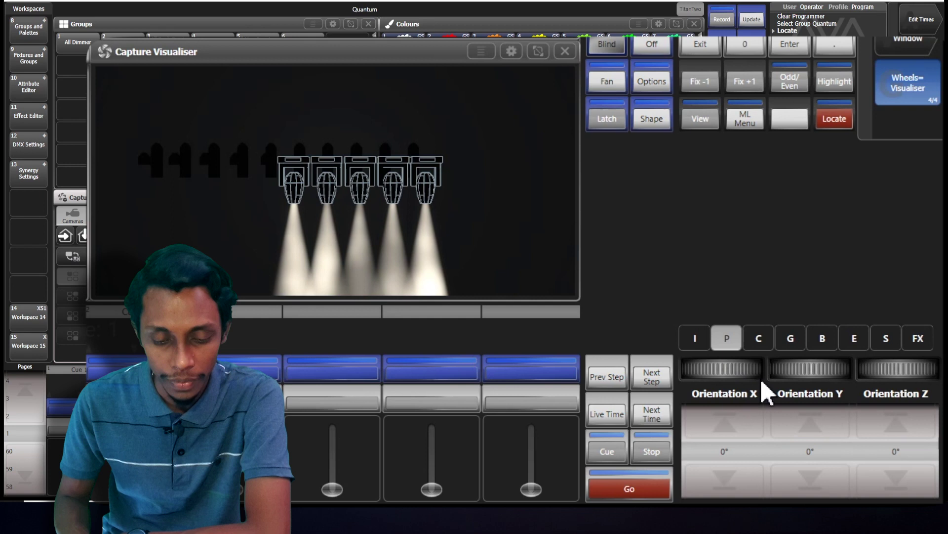
left_click_drag(801, 372, 814, 372)
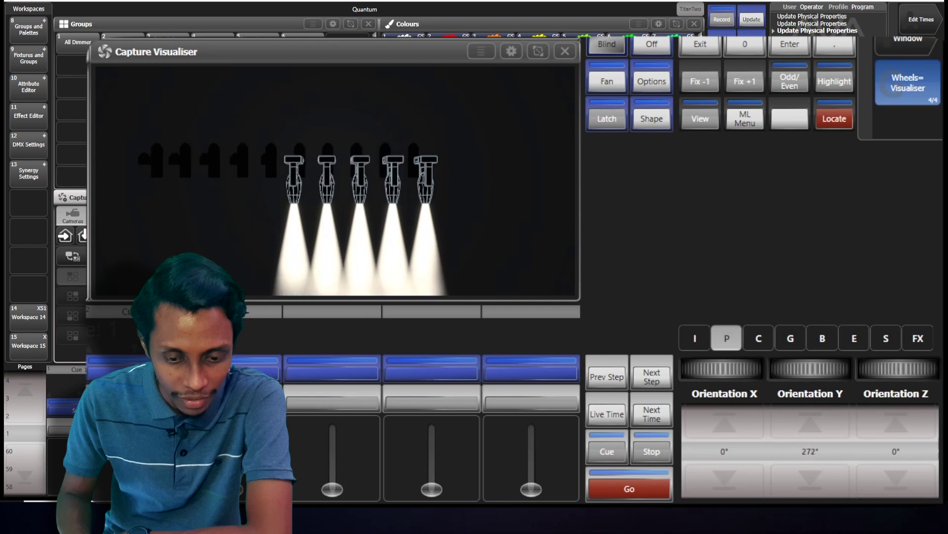
left_click(807, 459)
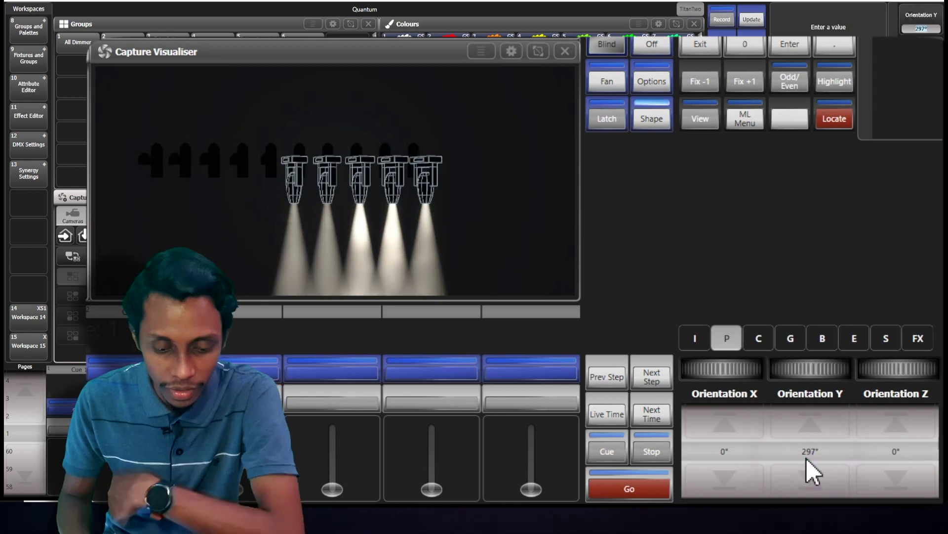
Step: Rotate the Quantum group around X and set Orientation X to exactly 180°
left_click_drag(736, 368, 831, 368)
left_click(729, 452)
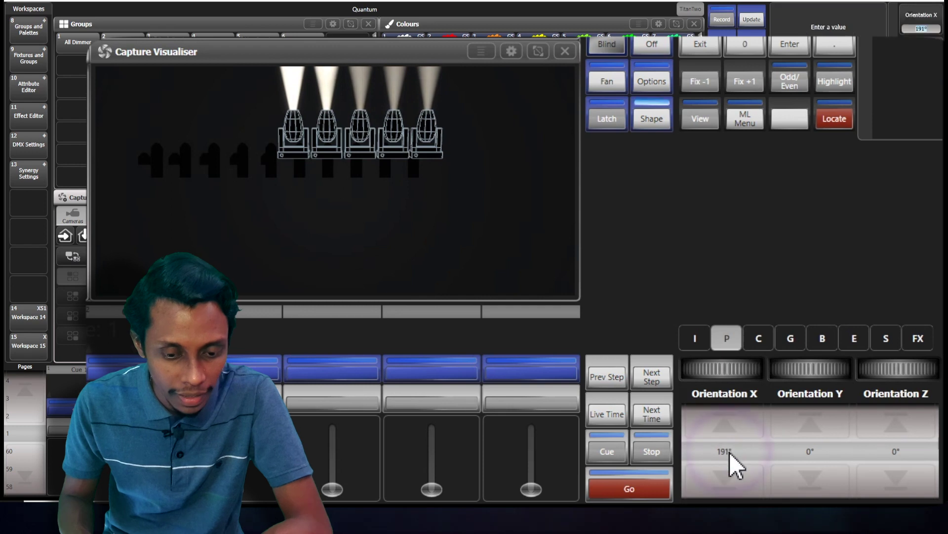
type("180")
key("Return")
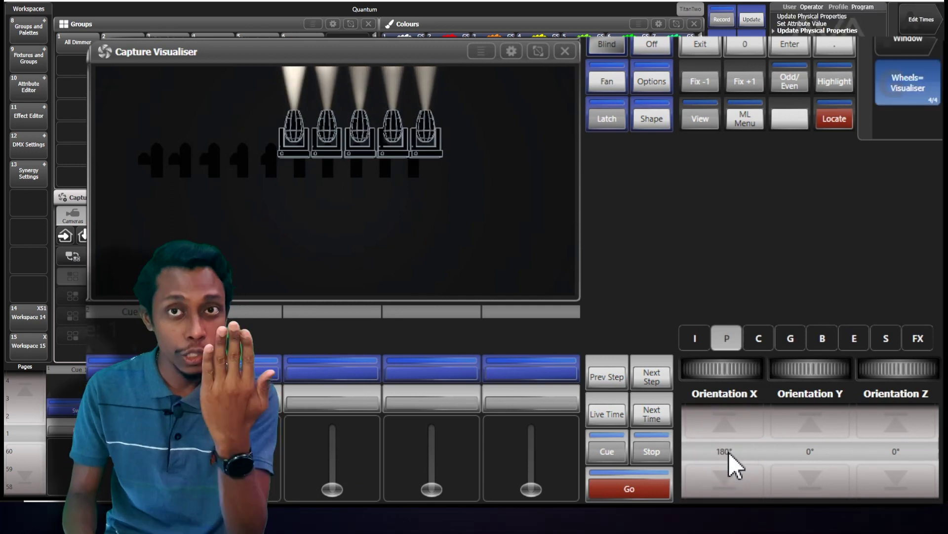
Step: Rotate the Quantum group around Y and set Orientation Y to exactly 180°
left_click_drag(813, 371, 893, 371)
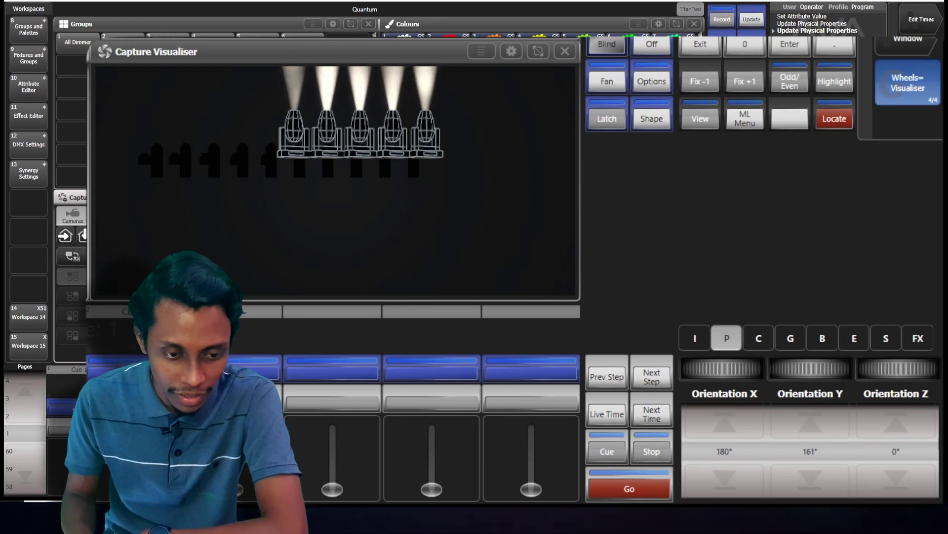
left_click(818, 448)
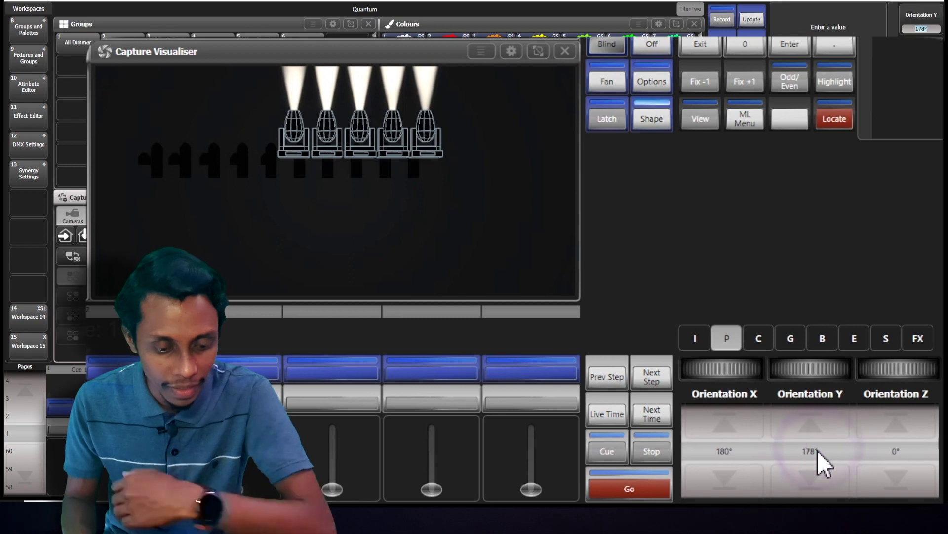
type("180")
key("Return")
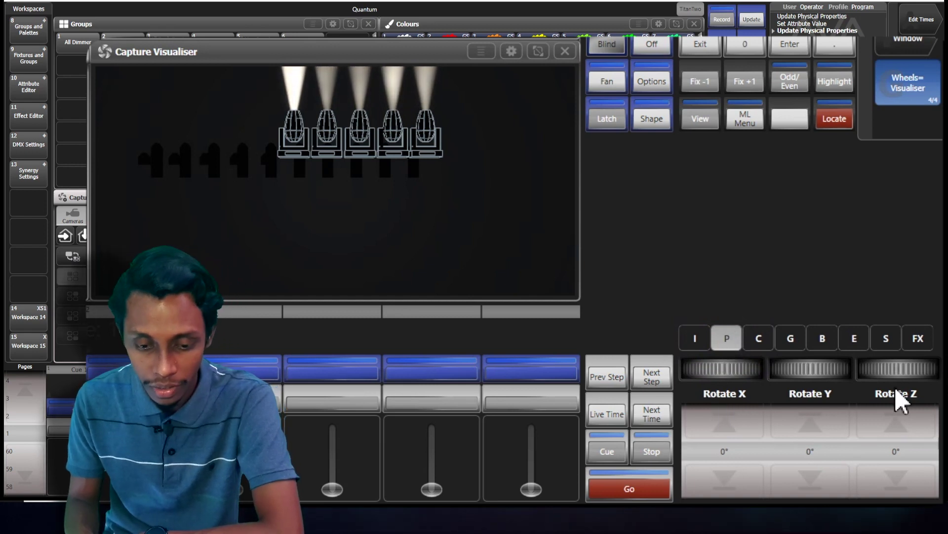
Step: Try rotating the Quantum group as a whole around Y to 185° and around Z to 86°
left_click_drag(718, 369, 741, 369)
left_click_drag(810, 369, 847, 370)
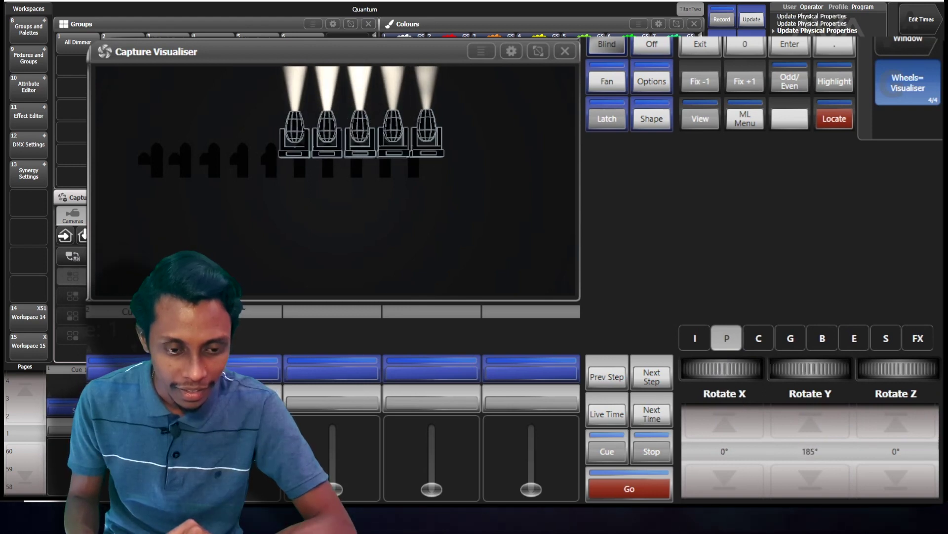
scroll(810, 368, "down", 10)
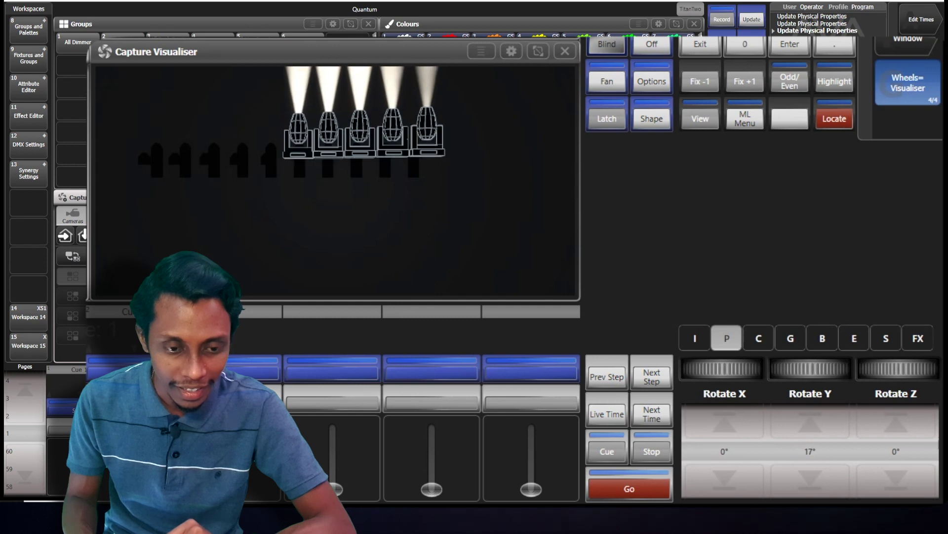
scroll(810, 369, "down", 1)
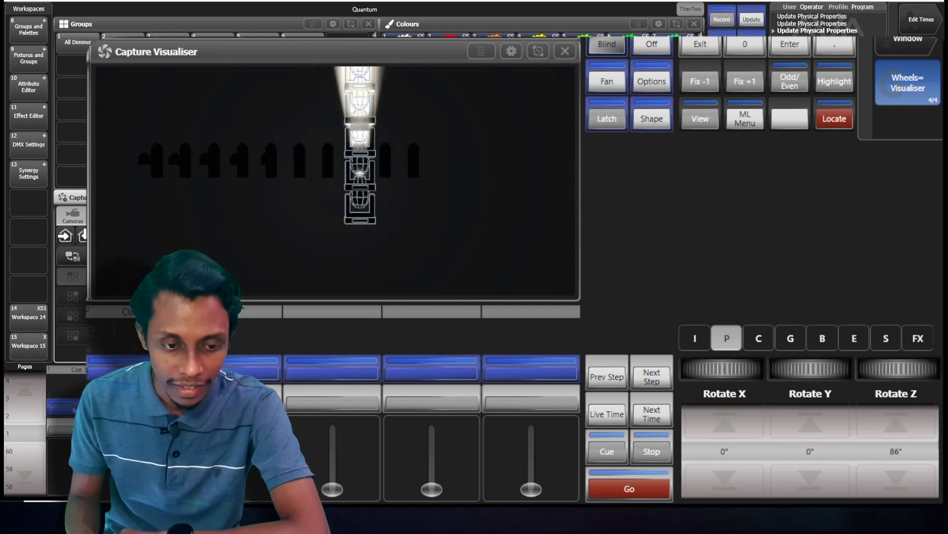
scroll(896, 369, "down", 2)
scroll(897, 369, "down", 1)
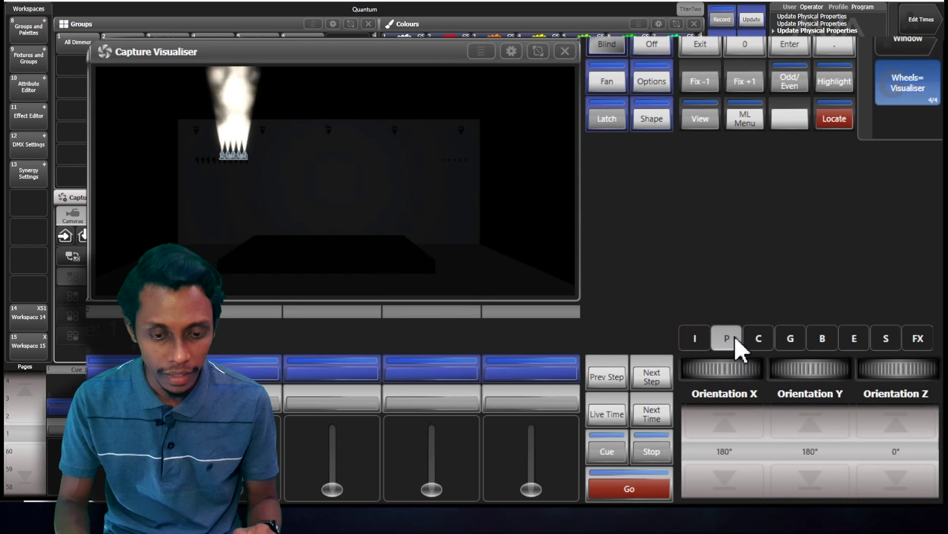
Step: Move the Quantum group onto the stage at Position X 1.05 m and Position Y 0.95 m, and fan it out along Position X
left_click(735, 339)
left_click(733, 340)
scroll(722, 368, "up", 5)
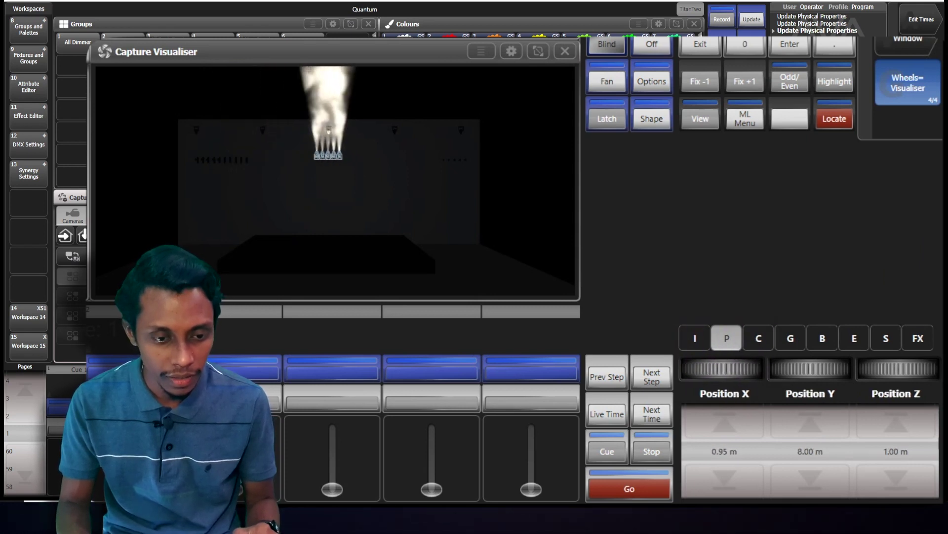
scroll(810, 369, "down", 5)
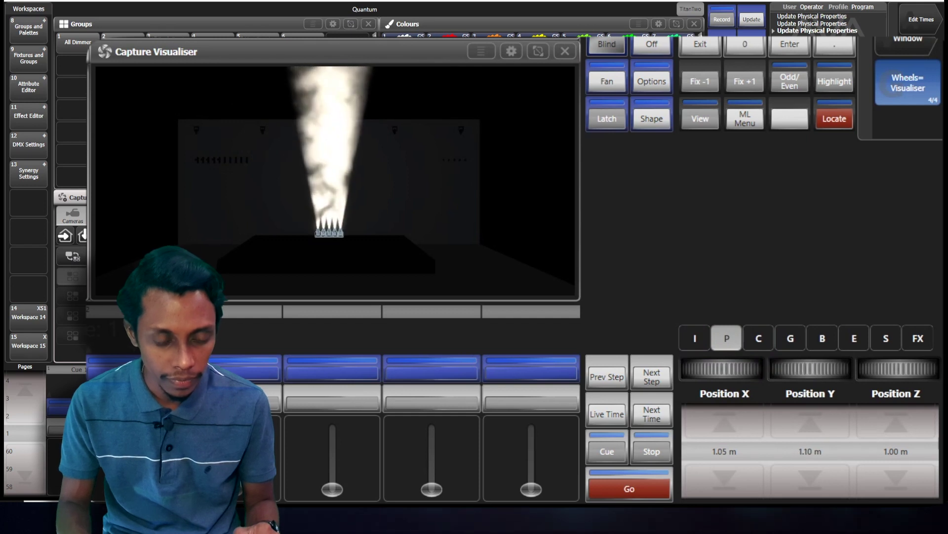
left_click(73, 241)
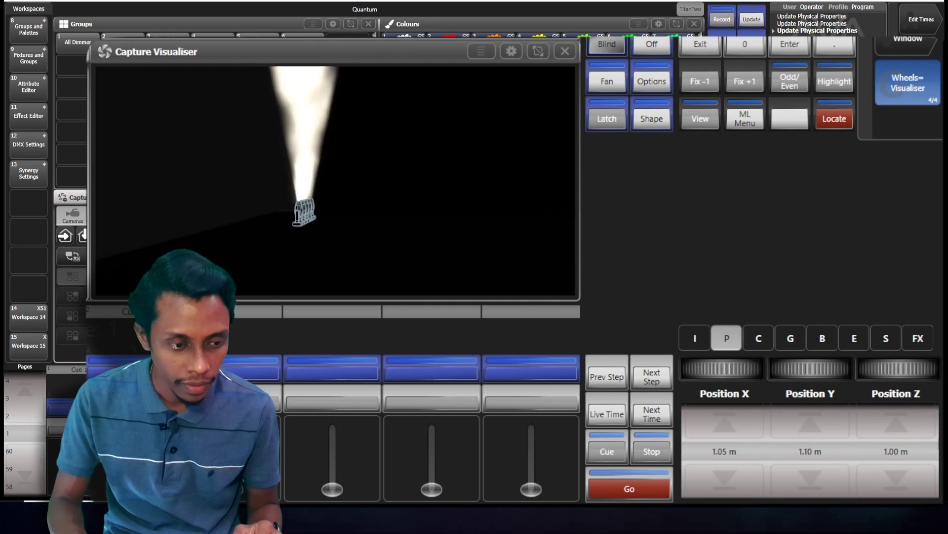
left_click_drag(825, 365, 813, 365)
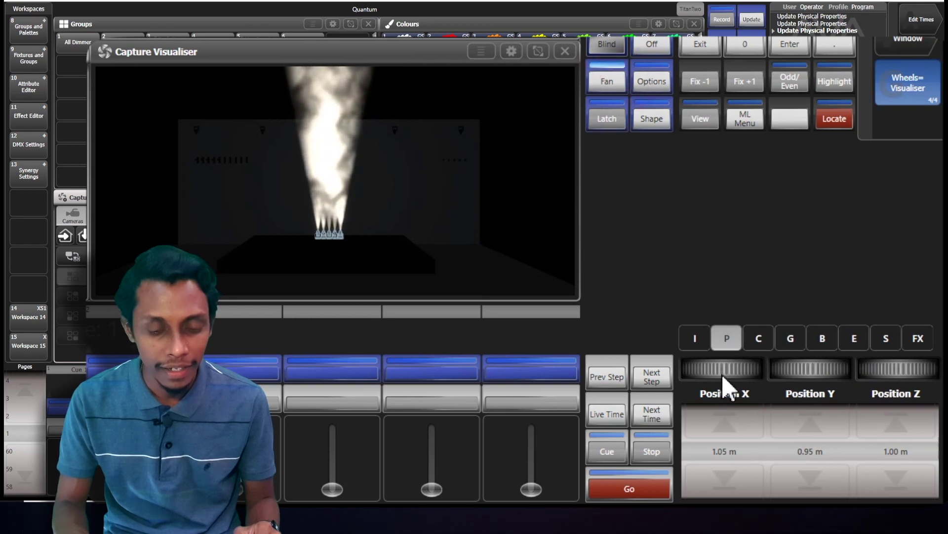
left_click_drag(720, 368, 781, 368)
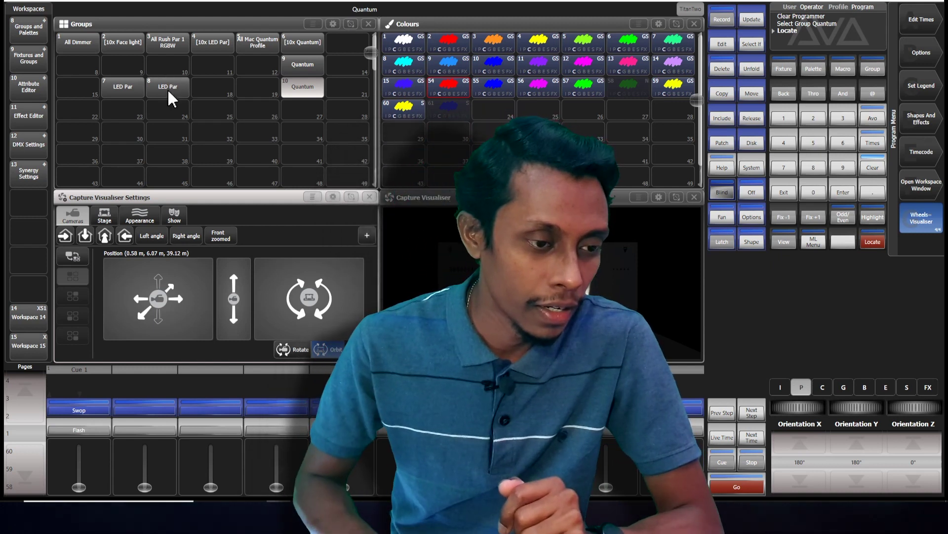
Step: Locate the LED Par group in slot 7 and apply the red colour palette 54 to it
left_click(168, 88)
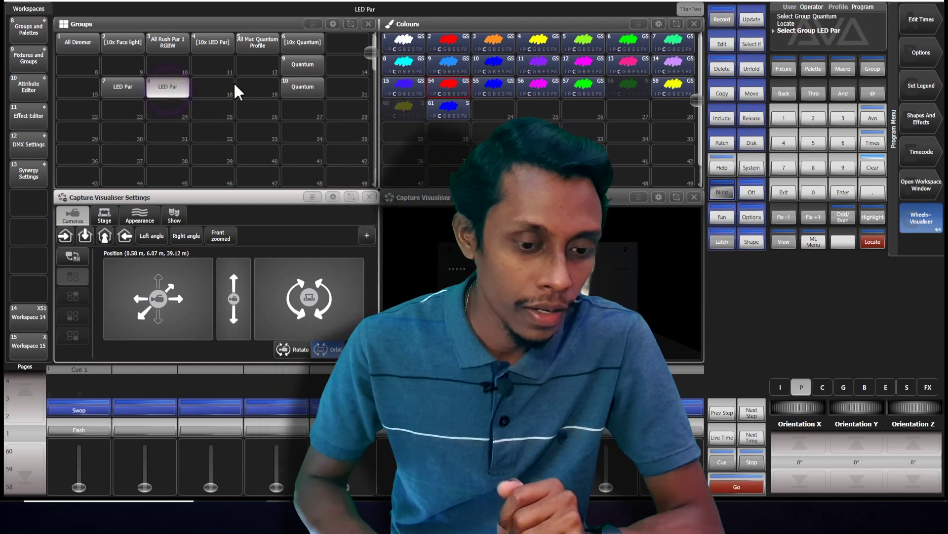
left_click(123, 88)
left_click(870, 242)
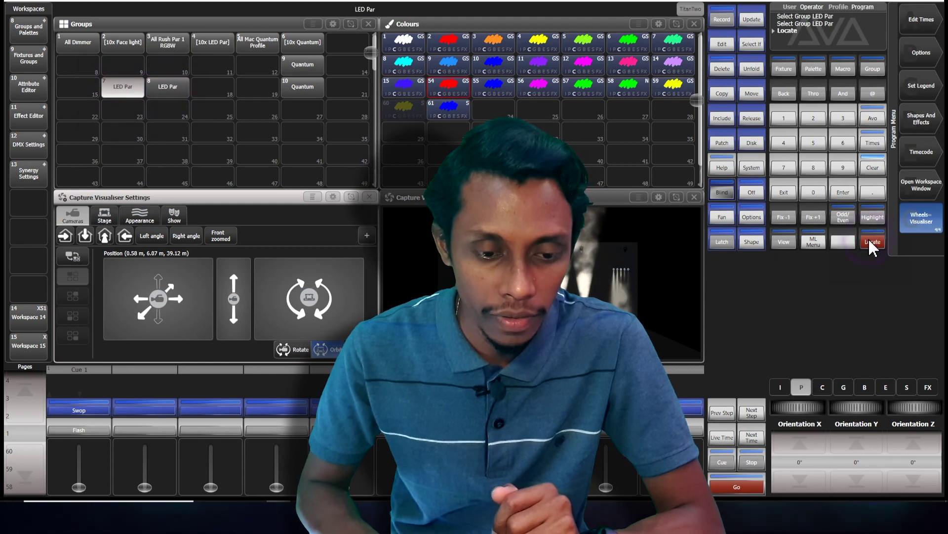
left_click(460, 92)
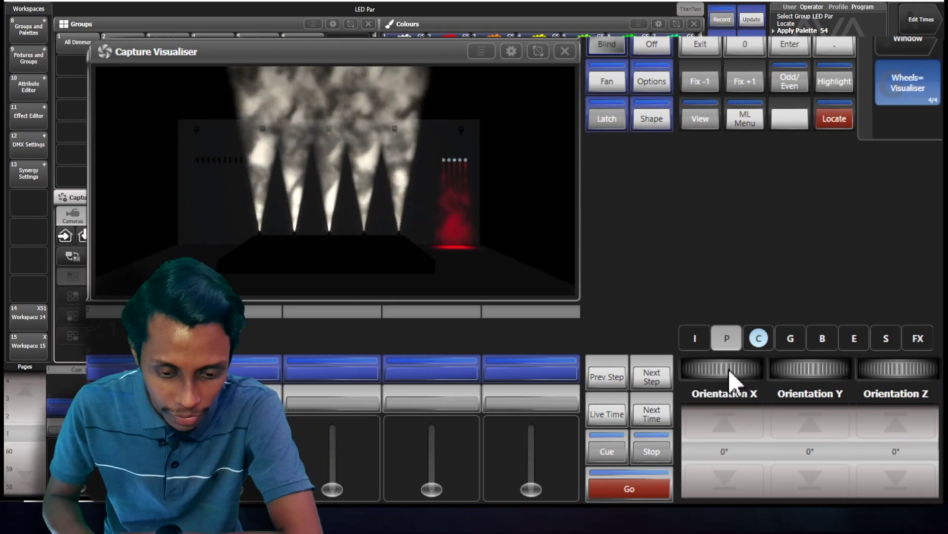
Step: Fan the red LED Pars to Position X 5.10 m at Position Y 10.00 m, and tilt them to Orientation X 318°
left_click(726, 343)
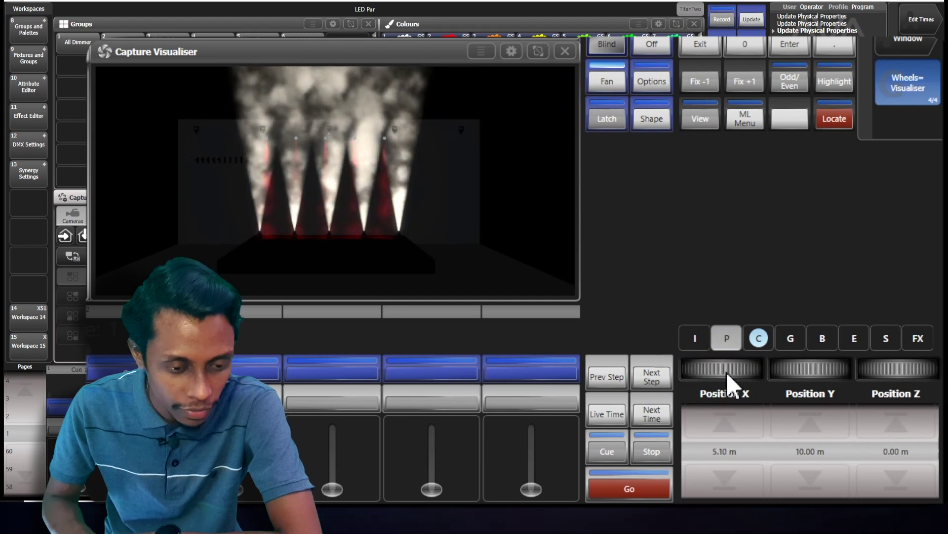
left_click(64, 236)
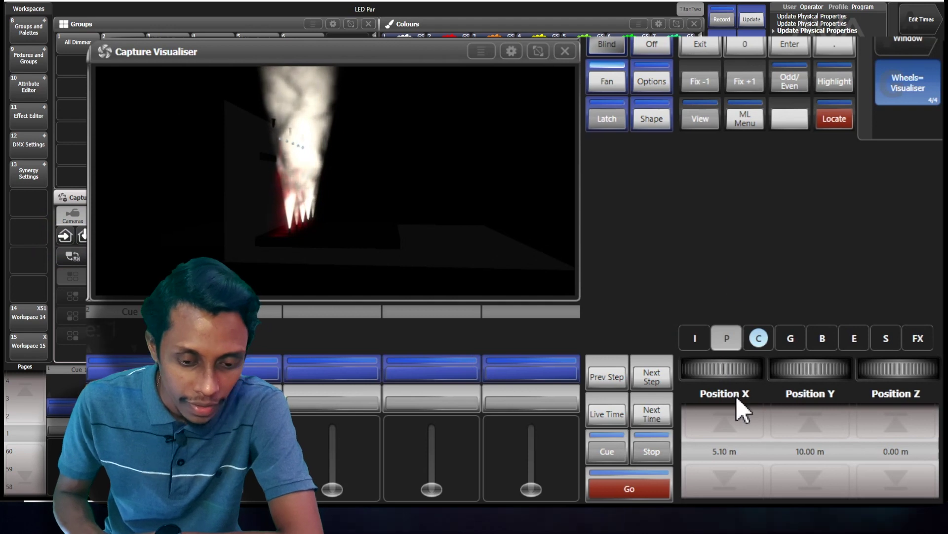
left_click(733, 341)
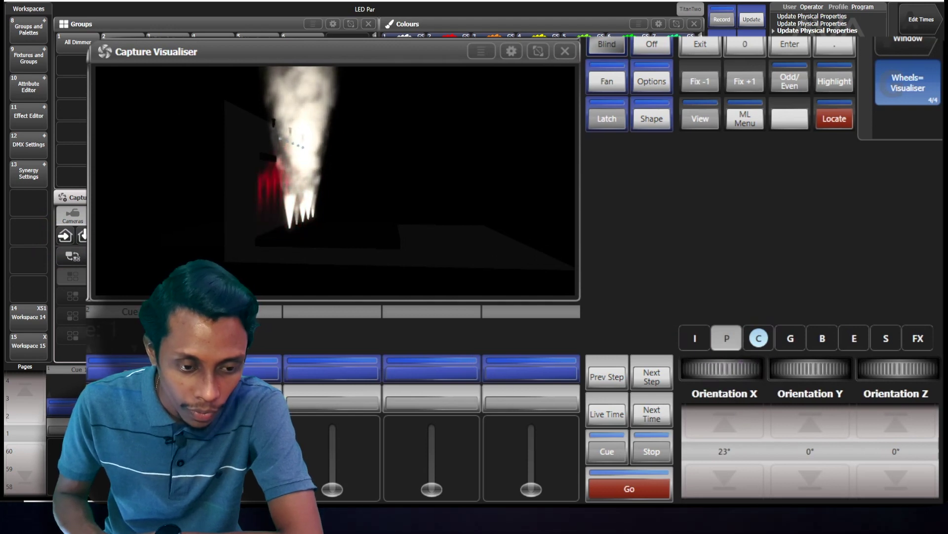
mouse_move(724, 368)
left_mouse_down()
mouse_move(737, 368)
mouse_move(725, 369)
left_mouse_up()
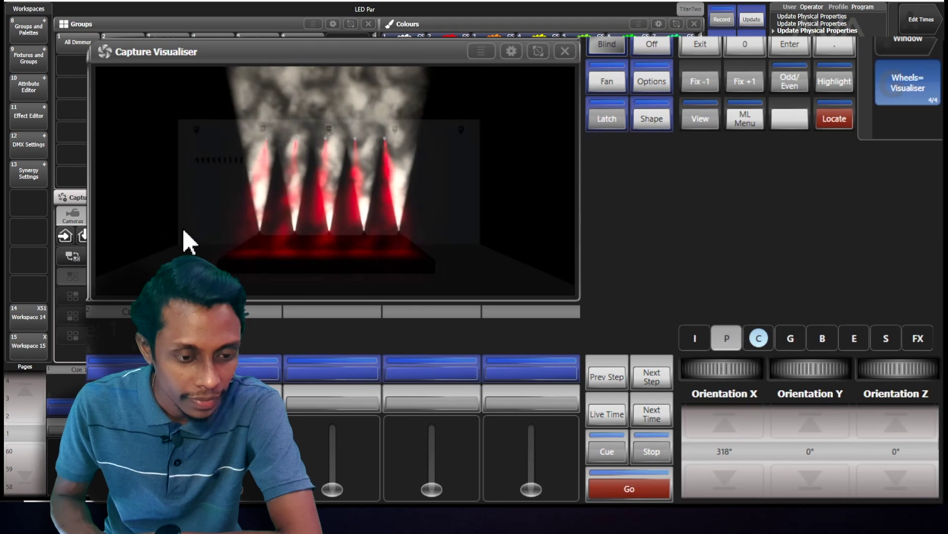
Step: Locate the LED Par group in slot 8 in Blue, and move it to Position X 1.20 m, Y 8.00 m and Z 0.50 m
left_click(835, 119)
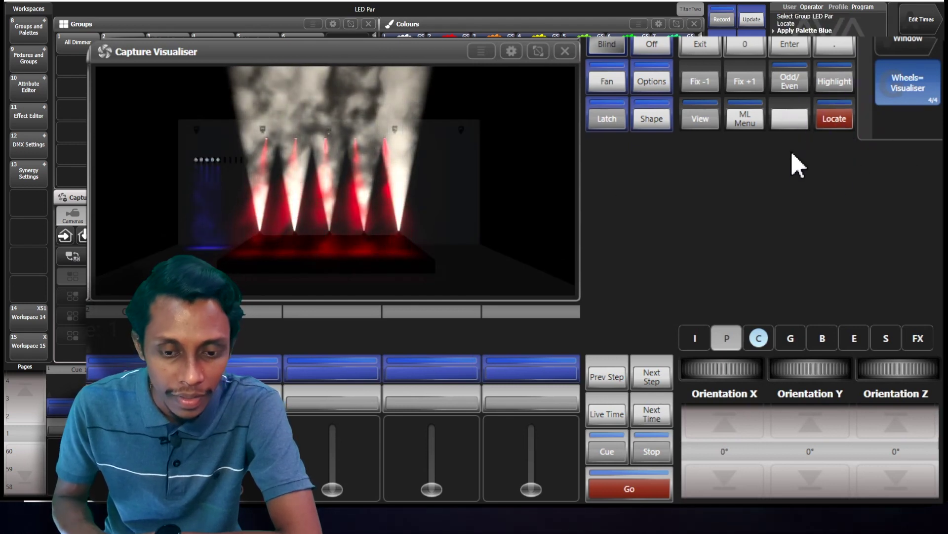
left_click(726, 339)
left_click(728, 340)
left_click_drag(720, 374, 763, 374)
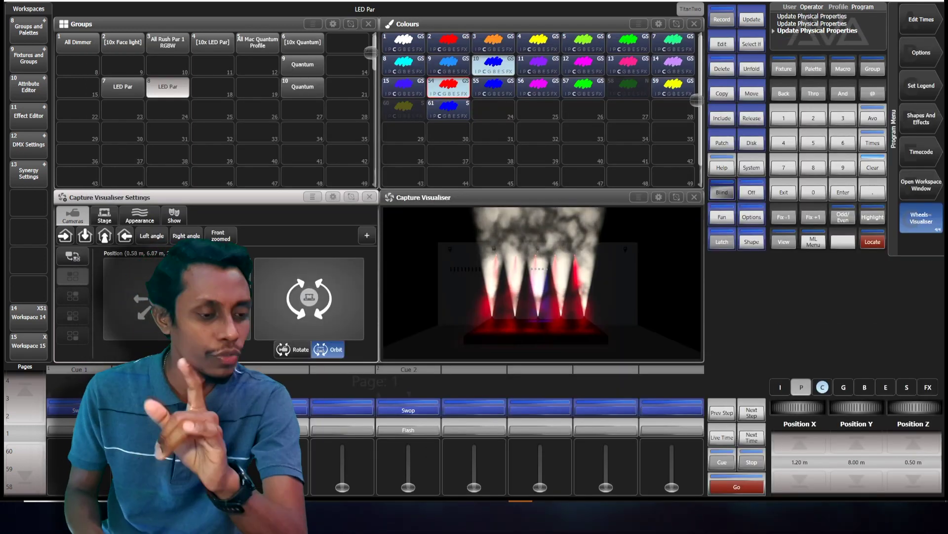
Step: Select LED Pars 105 and 109 and record them as a group in the empty slot below LED Par group 7
left_click(22, 68)
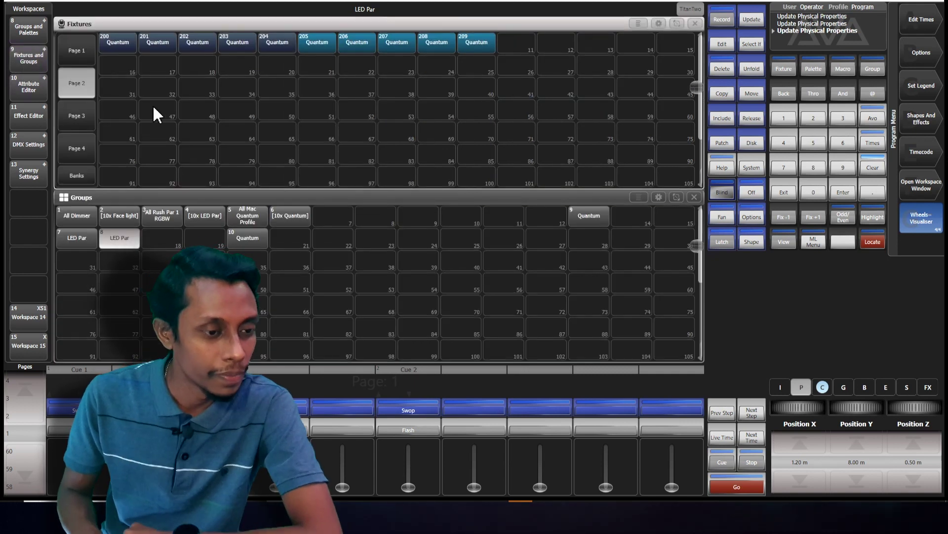
left_click(71, 47)
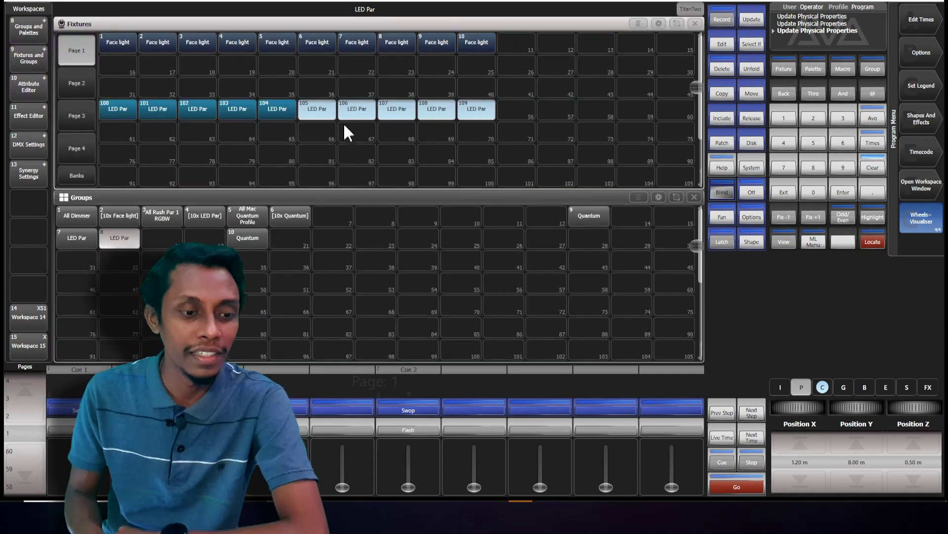
left_click(319, 114)
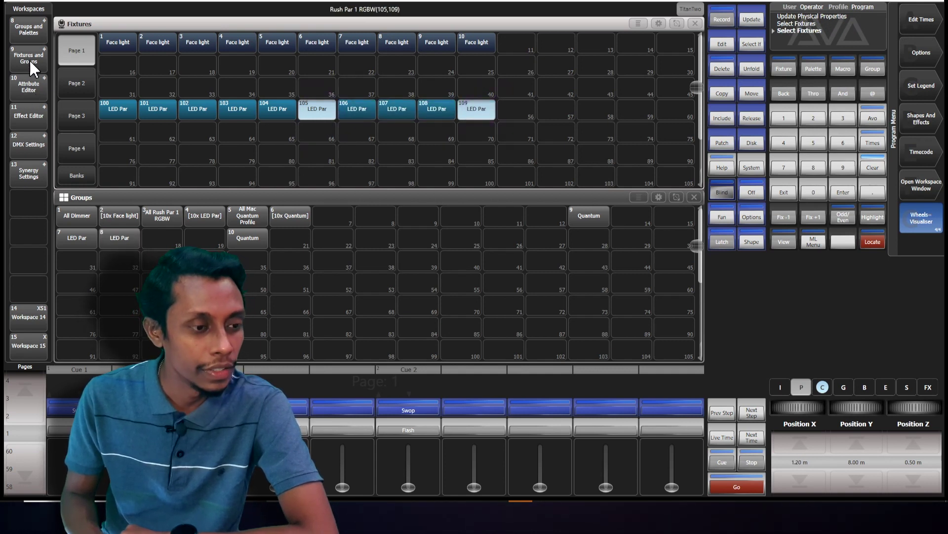
left_click(34, 321)
left_click(120, 106)
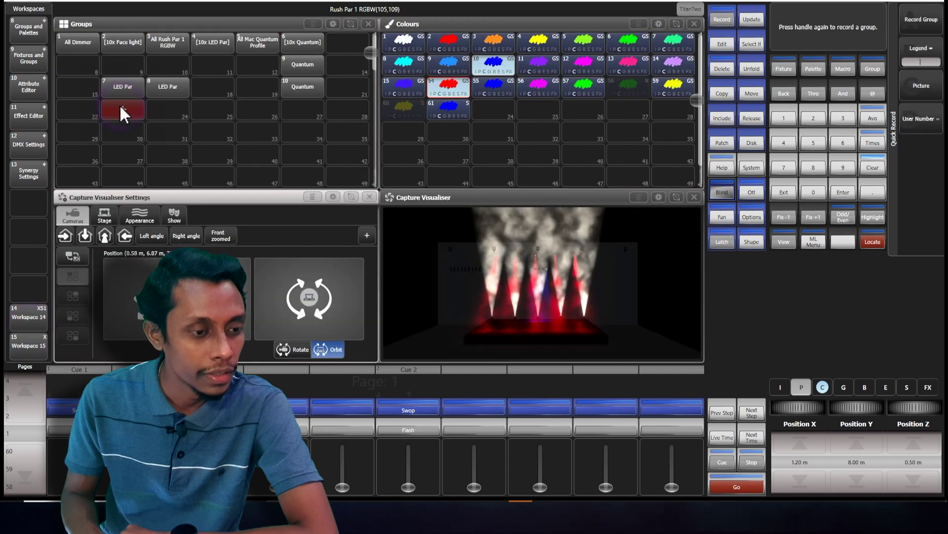
Step: Select LED Pars 106, 107 and 108 and record them as a group in the empty slot below LED Par group 11
left_click(30, 53)
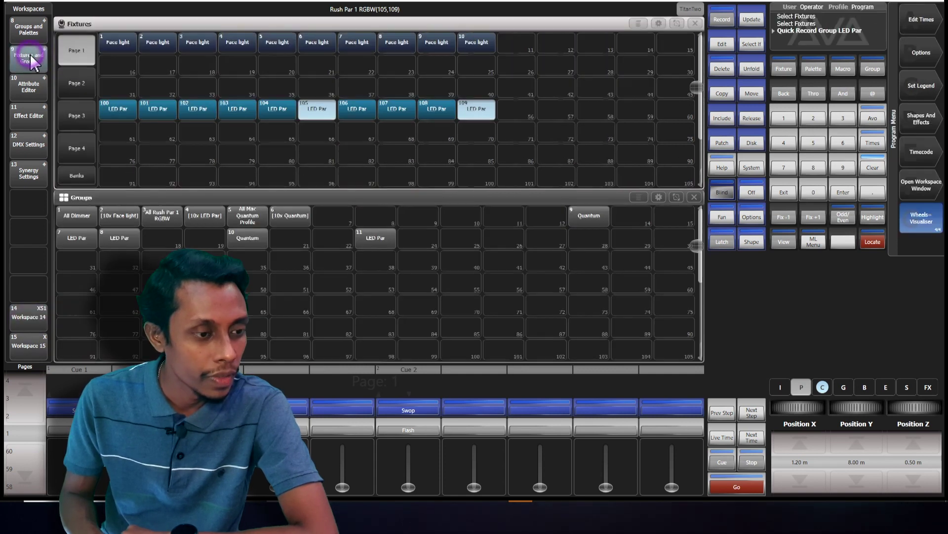
left_click_drag(442, 98, 437, 110)
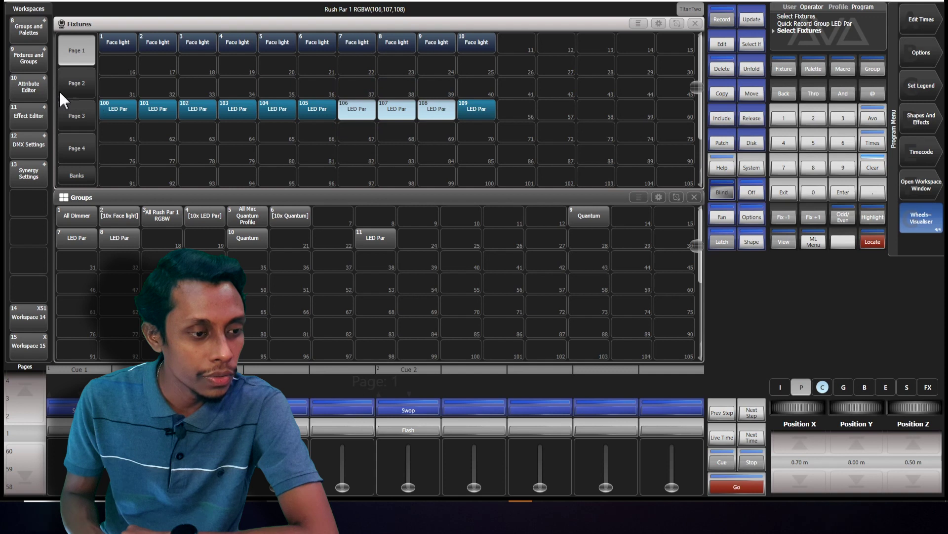
left_click(33, 323)
left_click(123, 131)
Step: Colour LED Par group 11 yellow and fan it to the stage's front corners at Position X 6.40 m, Y 1.10 m and Z 10.10 m
left_click(118, 111)
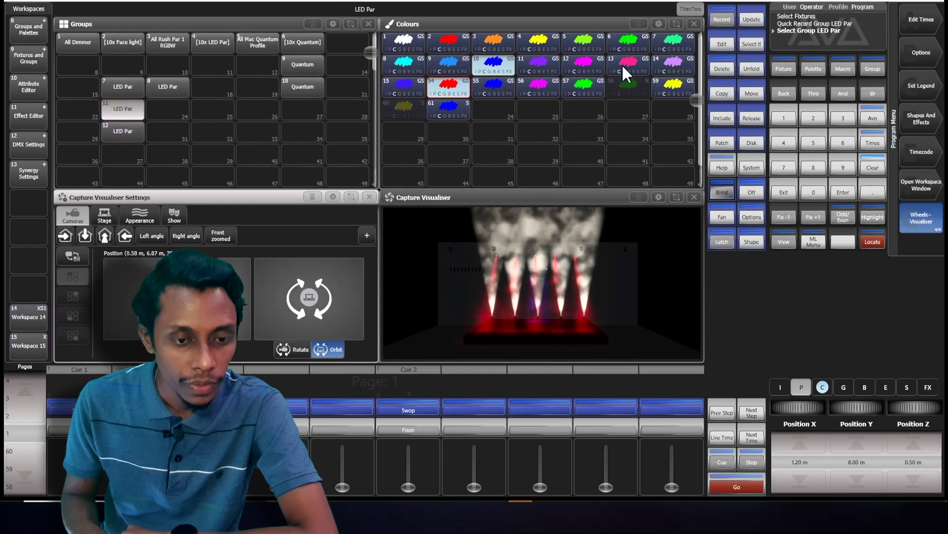
left_click(550, 48)
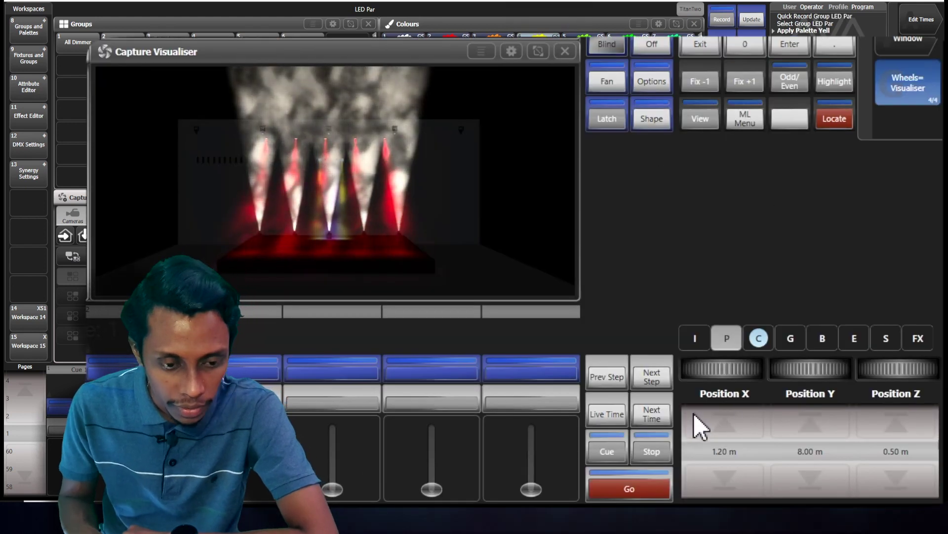
mouse_move(905, 365)
left_mouse_down()
mouse_move(929, 368)
mouse_move(903, 366)
left_mouse_up()
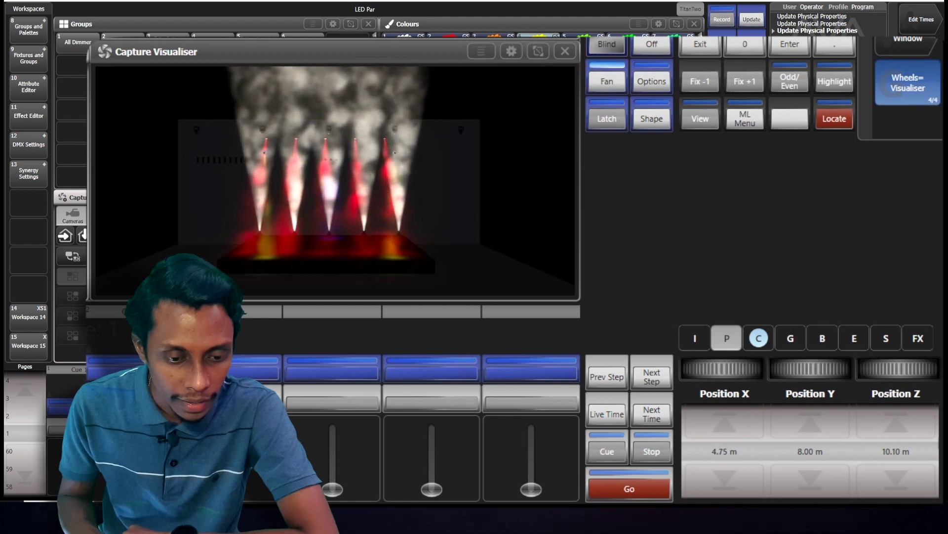
scroll(723, 369, "up", 5)
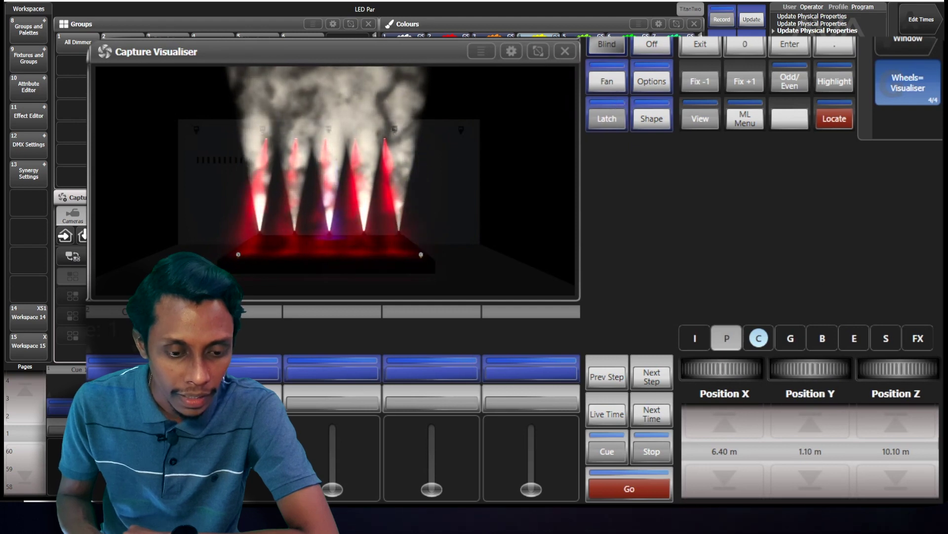
Step: Reset Orientation Y of the yellow LED Pars to 0° and tilt them to Orientation X 238°
left_click(728, 340)
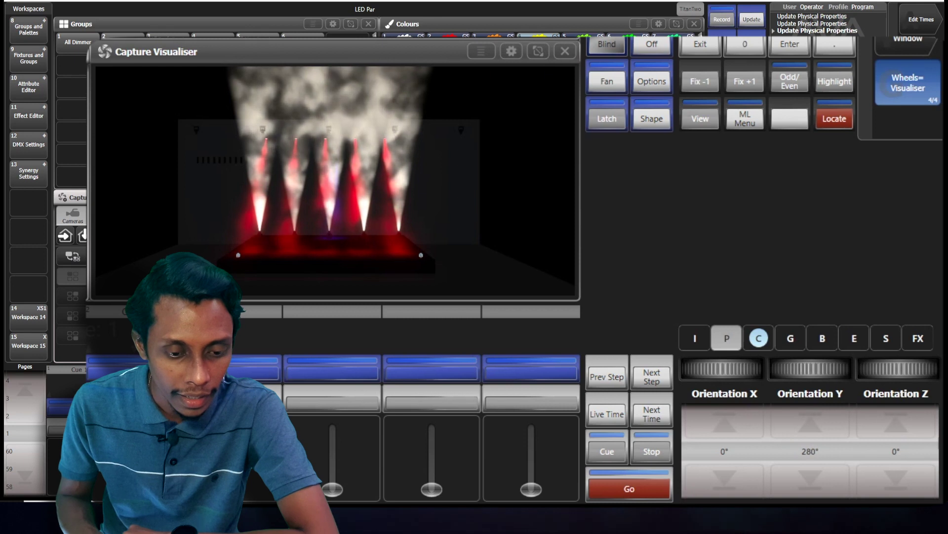
left_click(809, 452)
type("0")
key("Return")
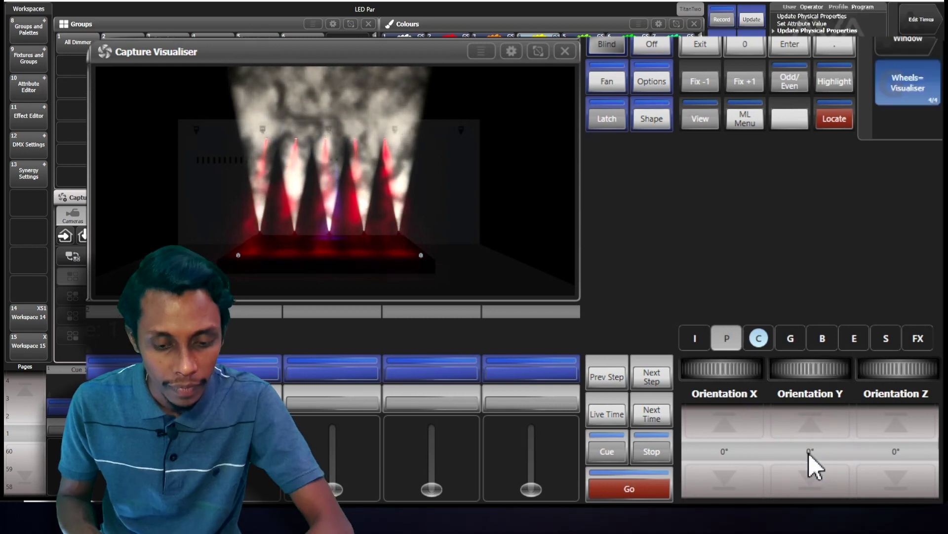
left_click_drag(728, 368, 709, 369)
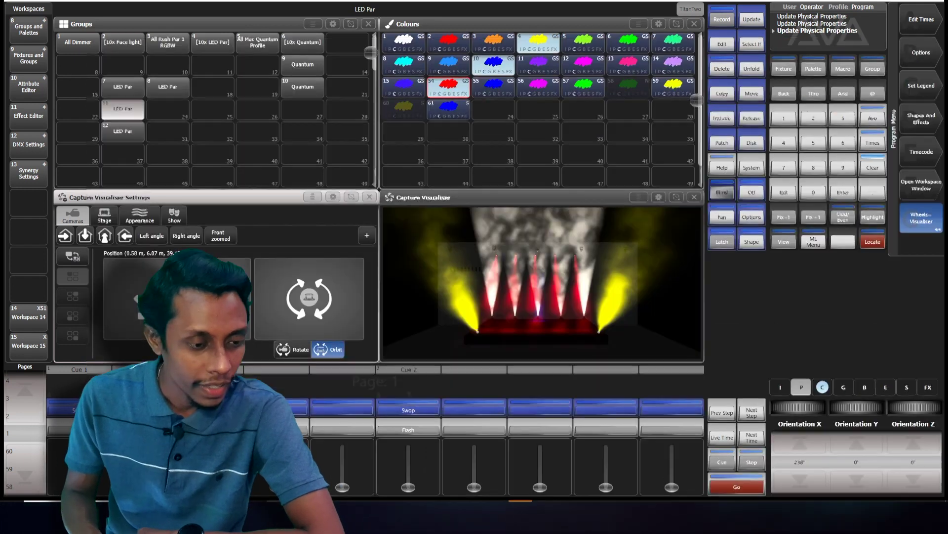
Step: Select LED Par group 12 and tilt it to Orientation X 248°
left_click(124, 133)
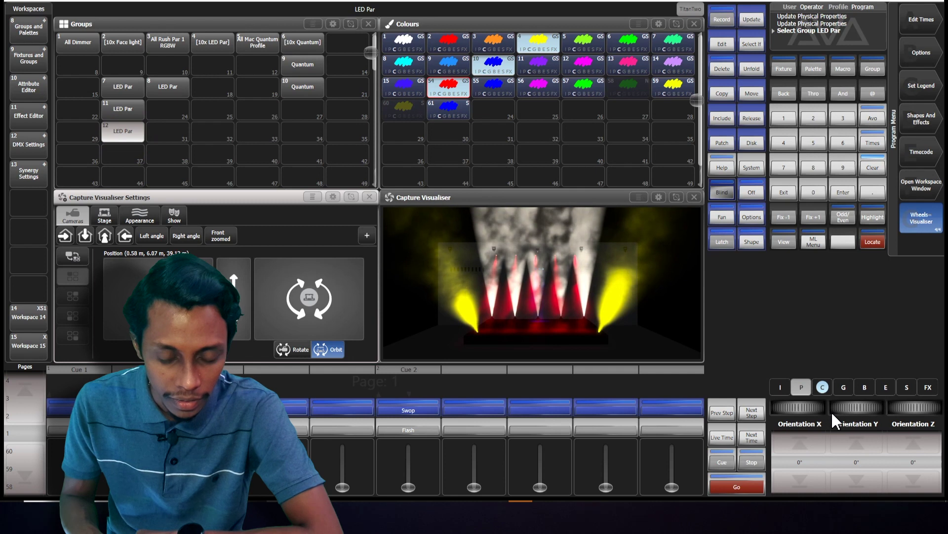
left_click_drag(803, 408, 754, 408)
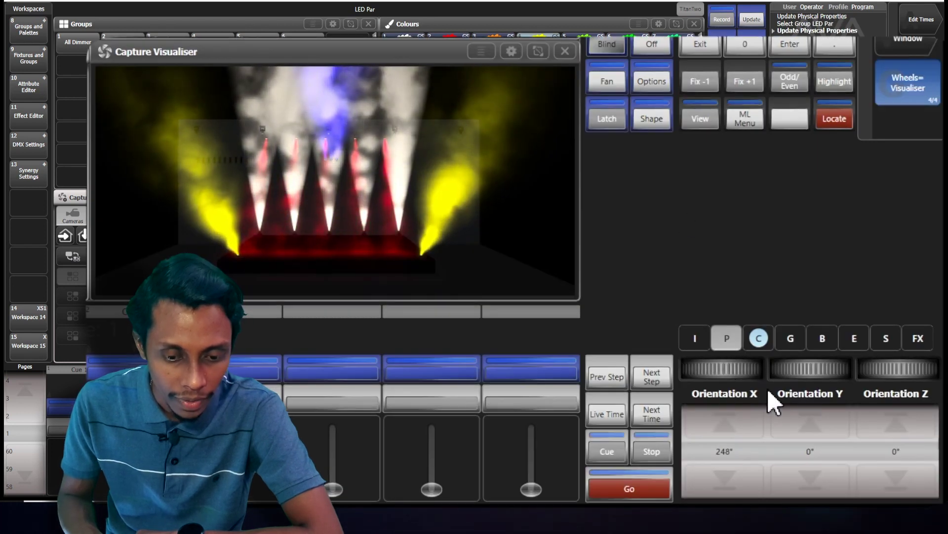
Step: Fan LED Par group 12 across the stage at Position X 4.50 m, Y 1.40 m and Z 0.50 m, and readjust its Orientation X tilt
left_click(734, 339)
left_click(735, 340)
left_click_drag(830, 369, 791, 369)
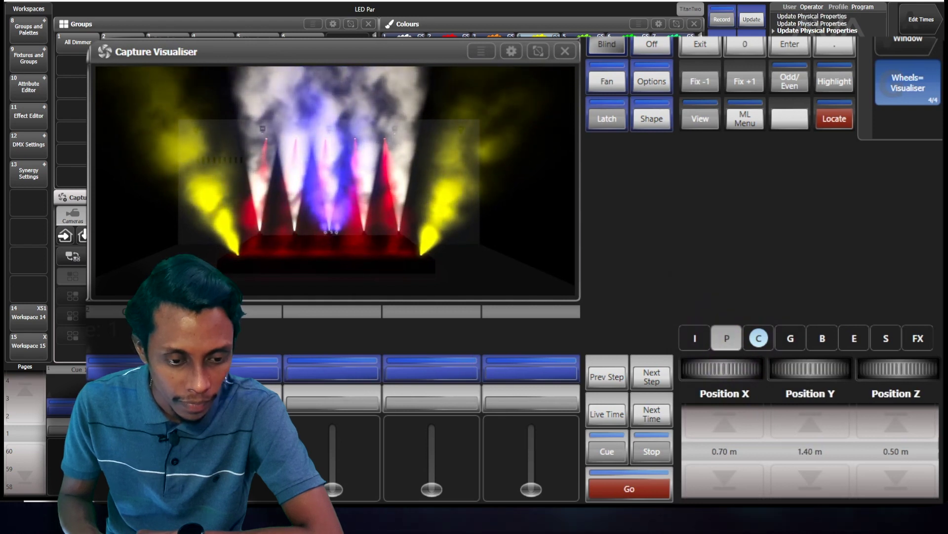
left_click(613, 82)
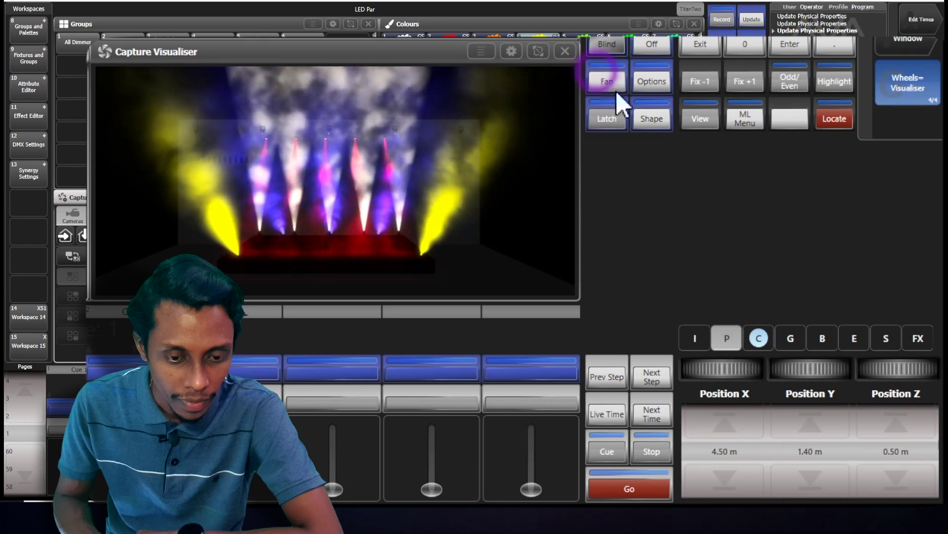
left_click(730, 340)
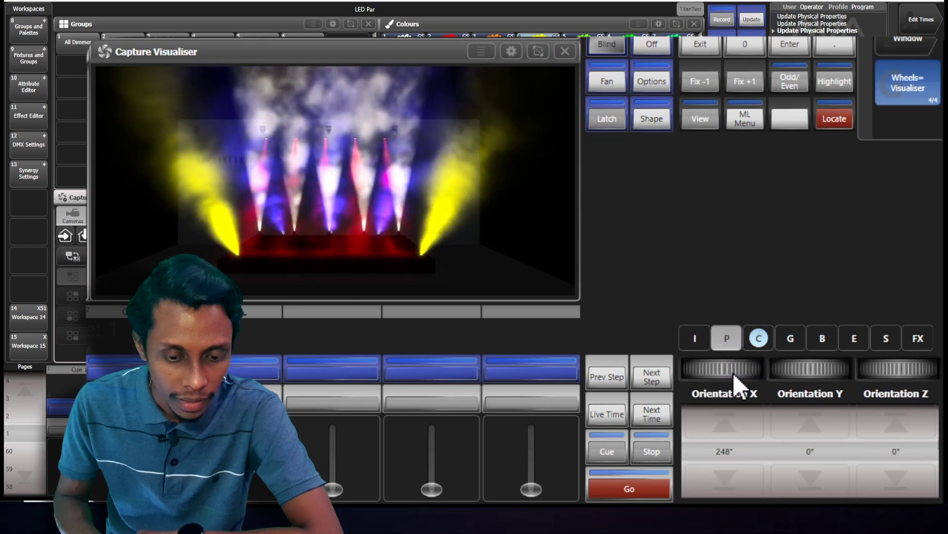
mouse_move(714, 369)
left_mouse_down()
mouse_move(741, 368)
mouse_move(724, 369)
left_mouse_up()
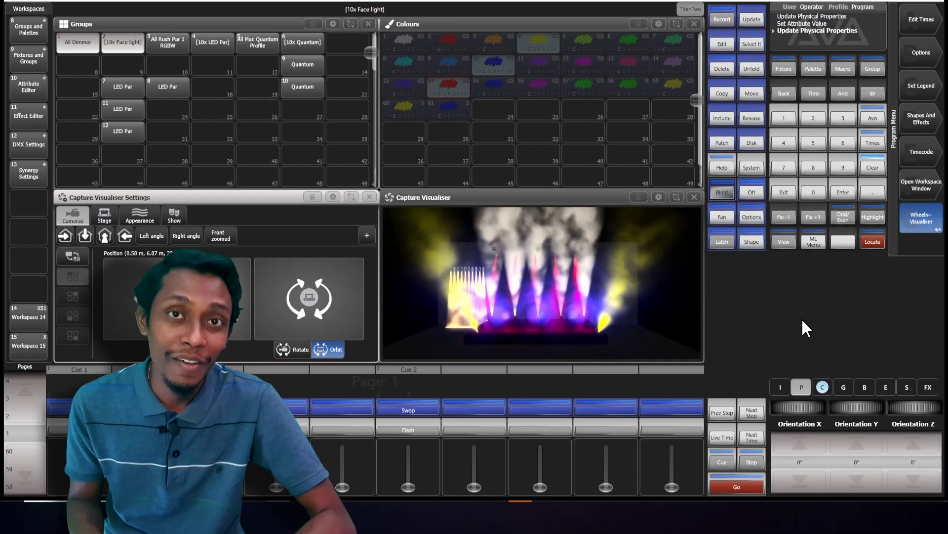
Step: Move the face lights in front of the stage to Position X 2.45 m, Y 10.20 m and Z 17.65 m
left_click(803, 389)
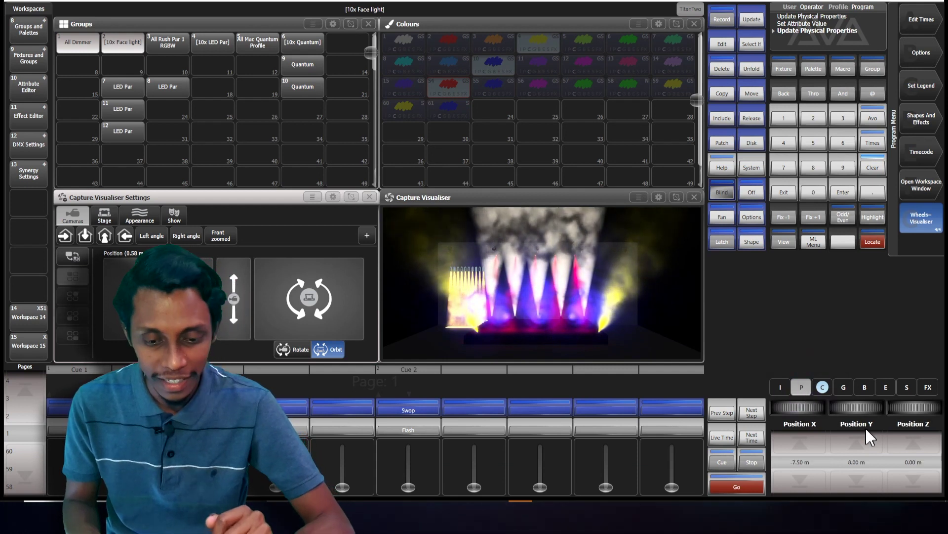
left_click_drag(855, 410, 879, 410)
scroll(877, 411, "up", 1)
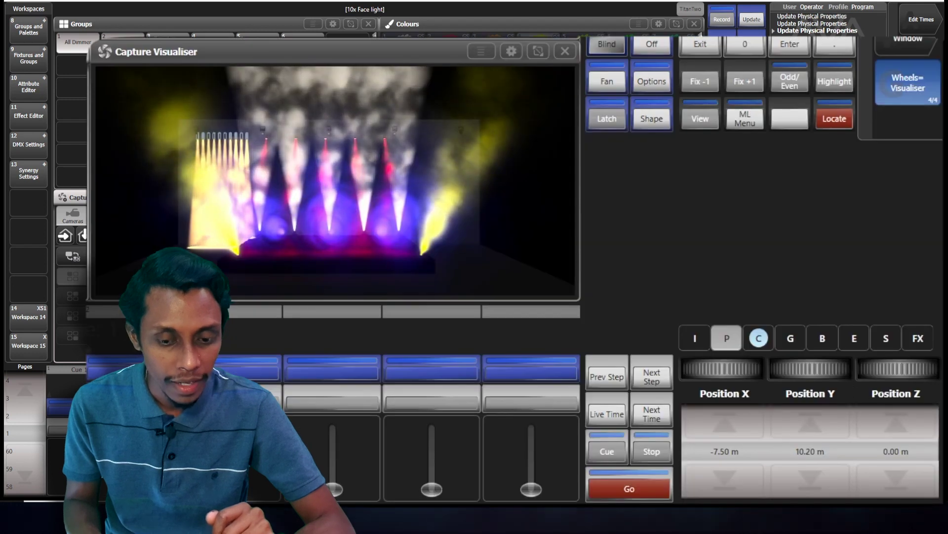
left_click_drag(890, 368, 908, 369)
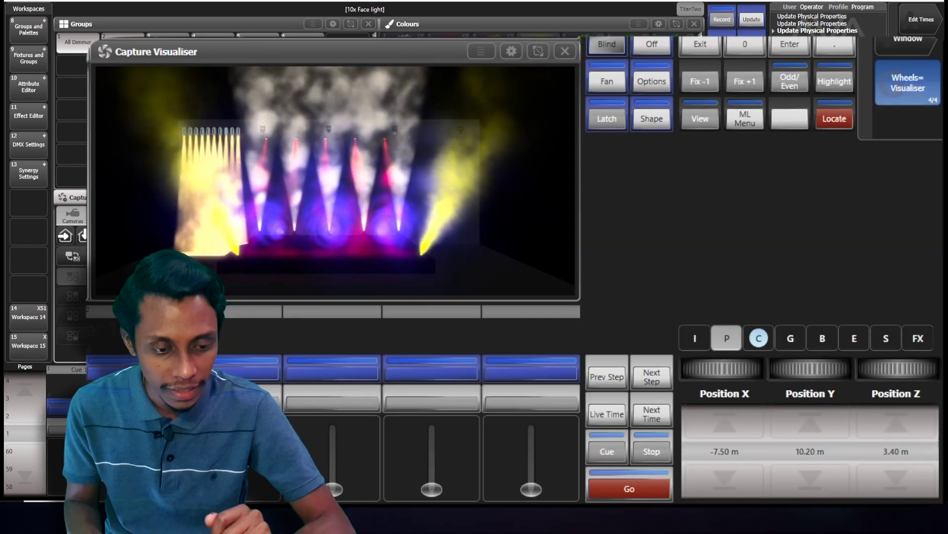
scroll(897, 410, "up", 15)
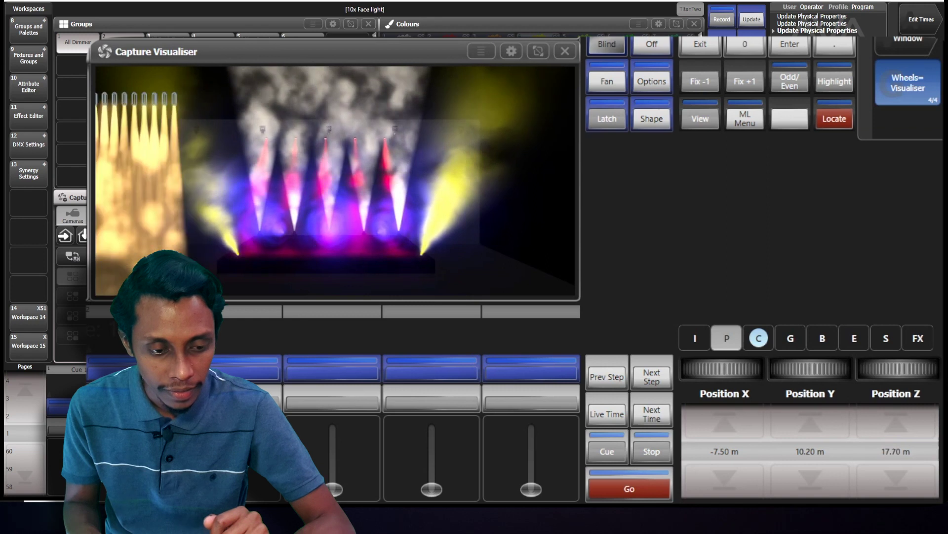
scroll(709, 371, "up", 9)
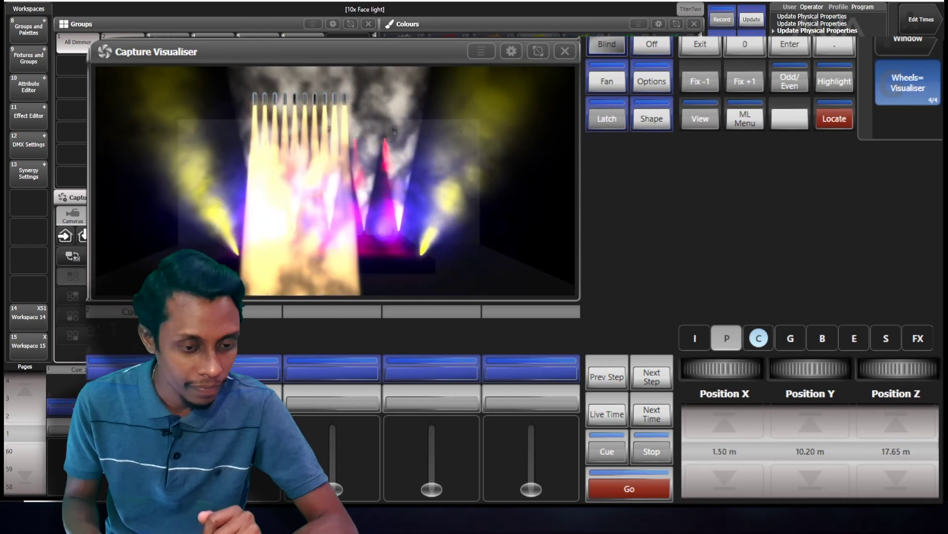
scroll(721, 368, "up", 1)
Step: Tilt the face lights toward the stage at Orientation X 49°, using a side camera view for reference
left_click(70, 237)
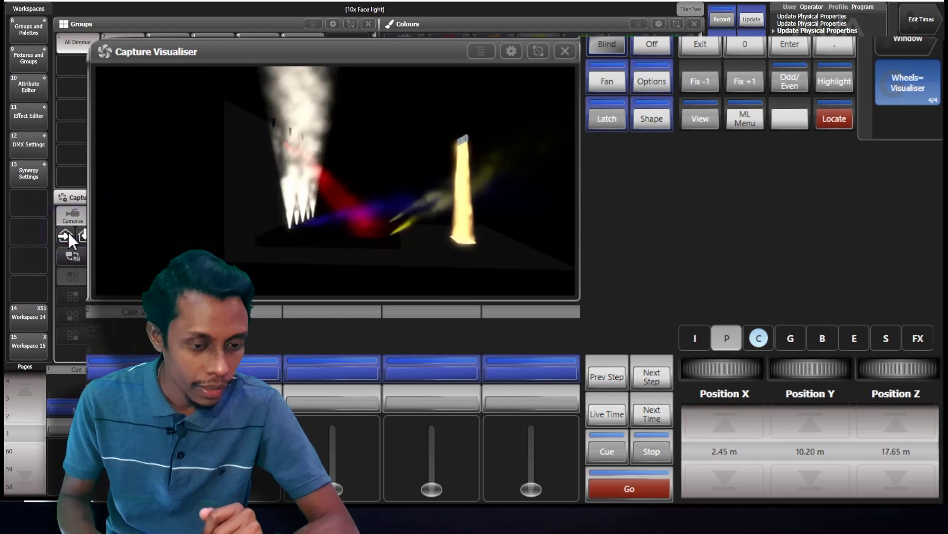
left_click(729, 338)
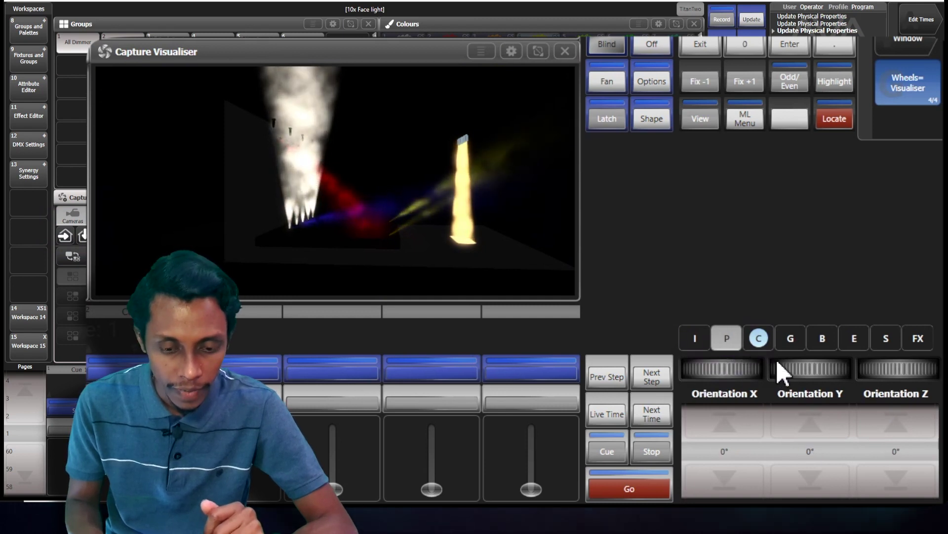
left_click_drag(732, 368, 751, 368)
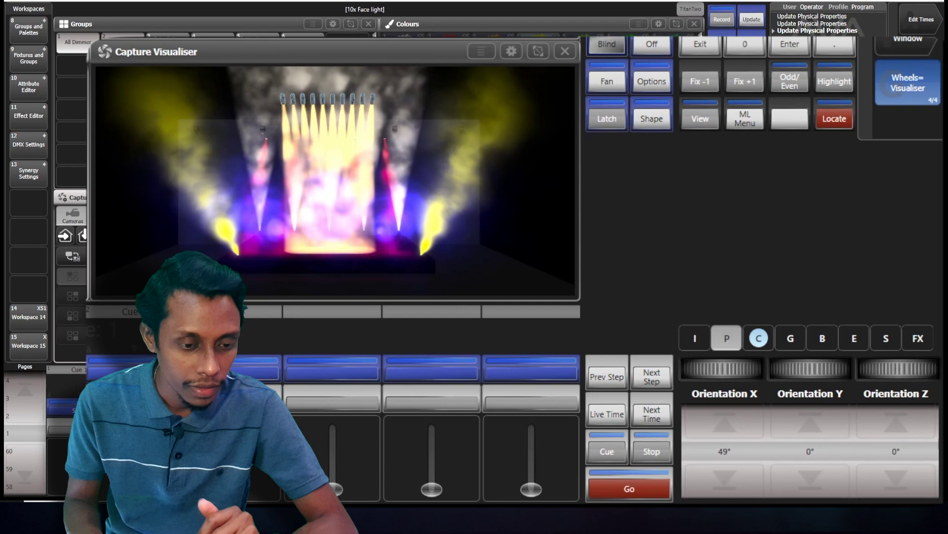
Step: Centre the face lights at Position X 2.20 m and fan them out along the row to Position X 5.75 m
left_click(611, 79)
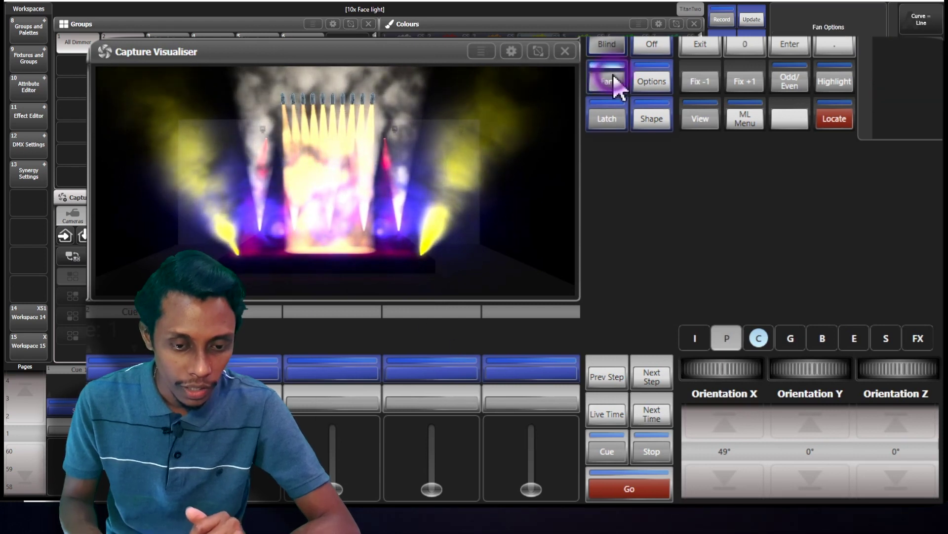
left_click(720, 343)
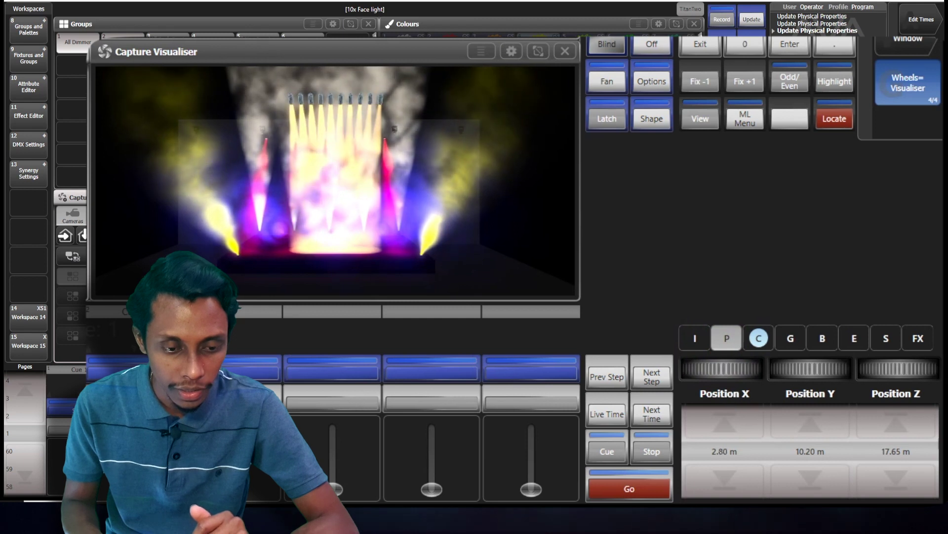
left_click_drag(732, 369, 718, 369)
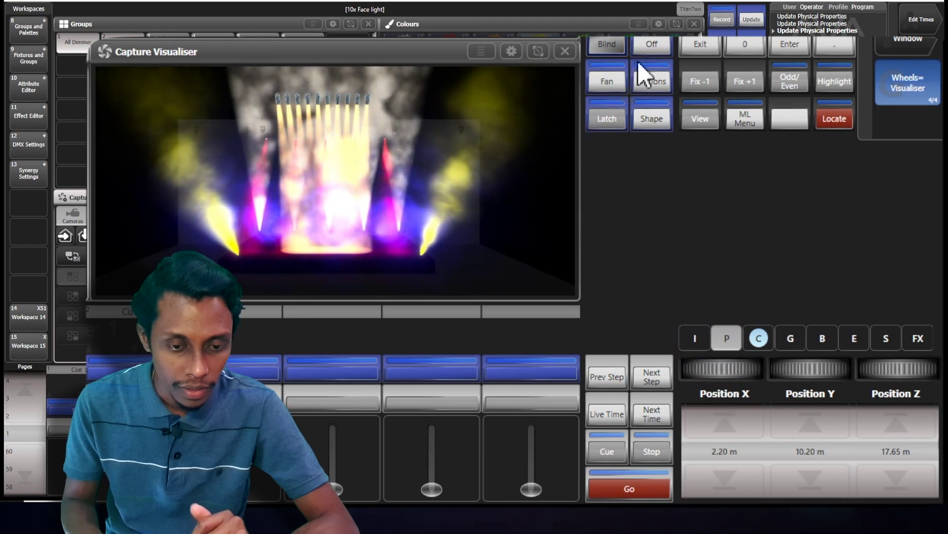
left_click_drag(711, 375, 743, 369)
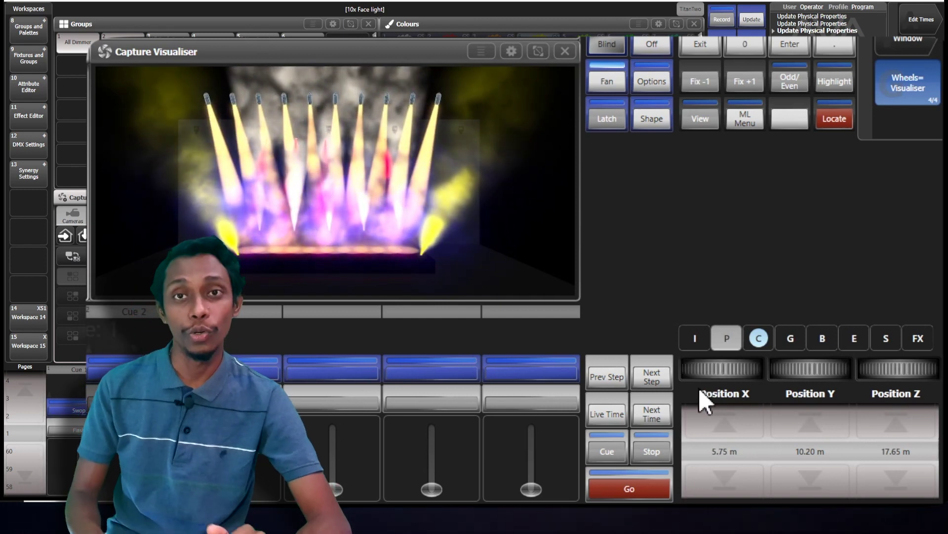
Step: Adjust the face lights' Orientation X to 50° with Fan active
left_click(730, 346)
left_click(617, 76)
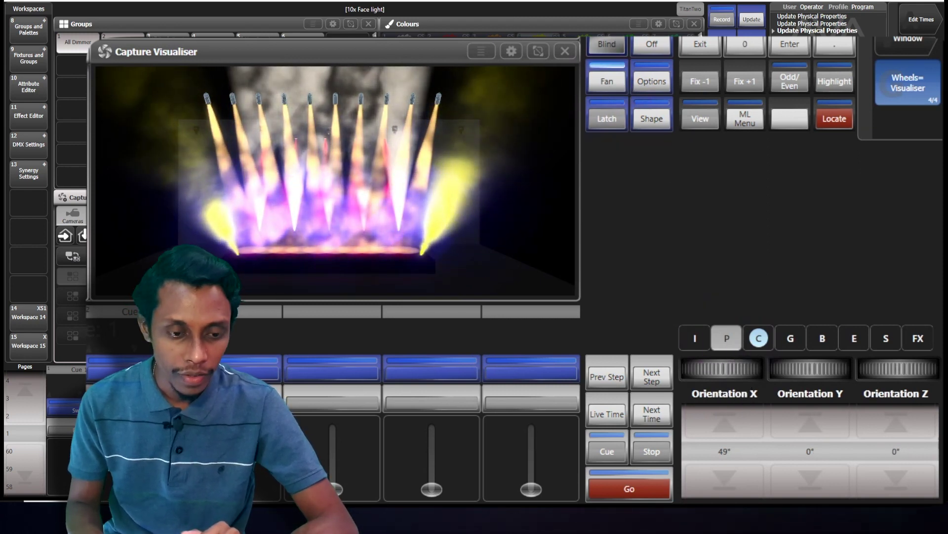
left_click_drag(704, 369, 746, 369)
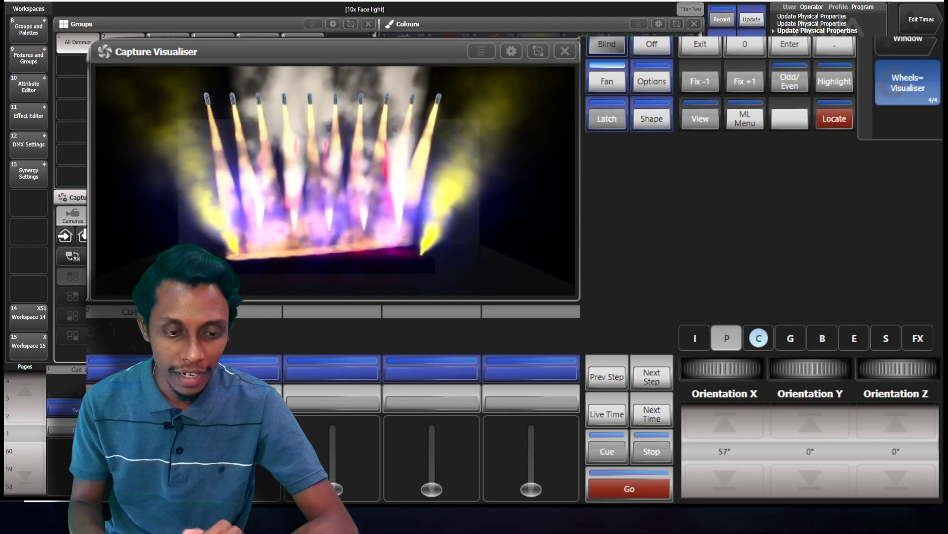
left_click_drag(716, 369, 734, 369)
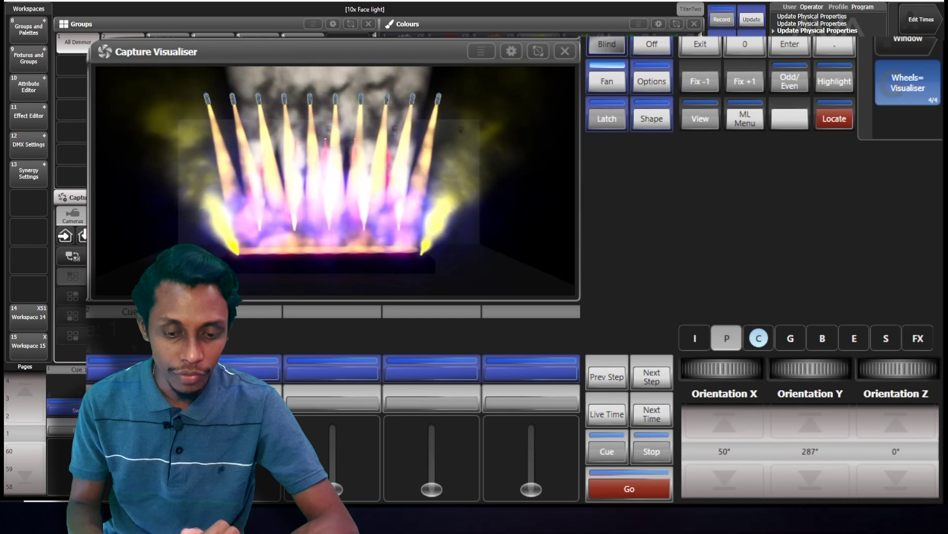
Step: Try rotating the face lights on Orientation Y, and reset Orientation Y to 0°
left_click_drag(790, 369, 820, 369)
scroll(810, 368, "up", 2)
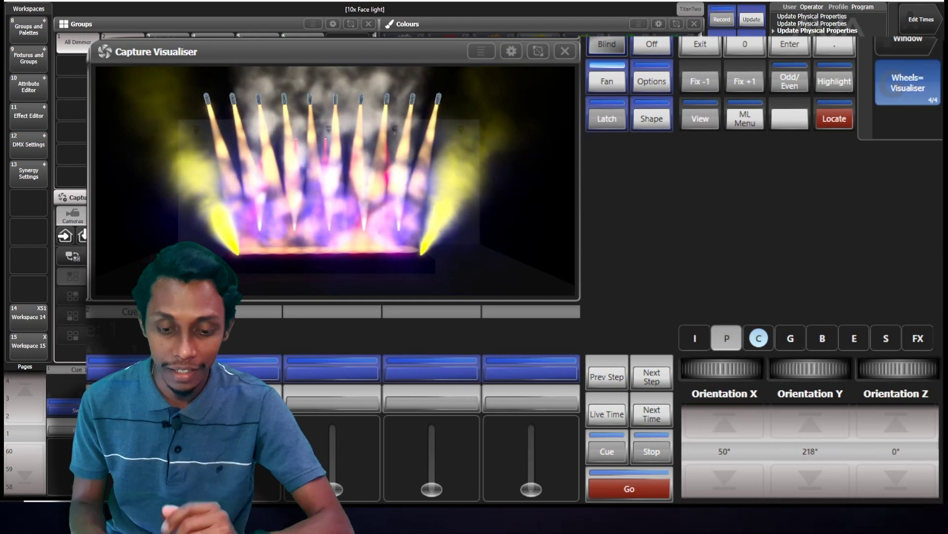
left_click(806, 453)
type("0")
key("Return")
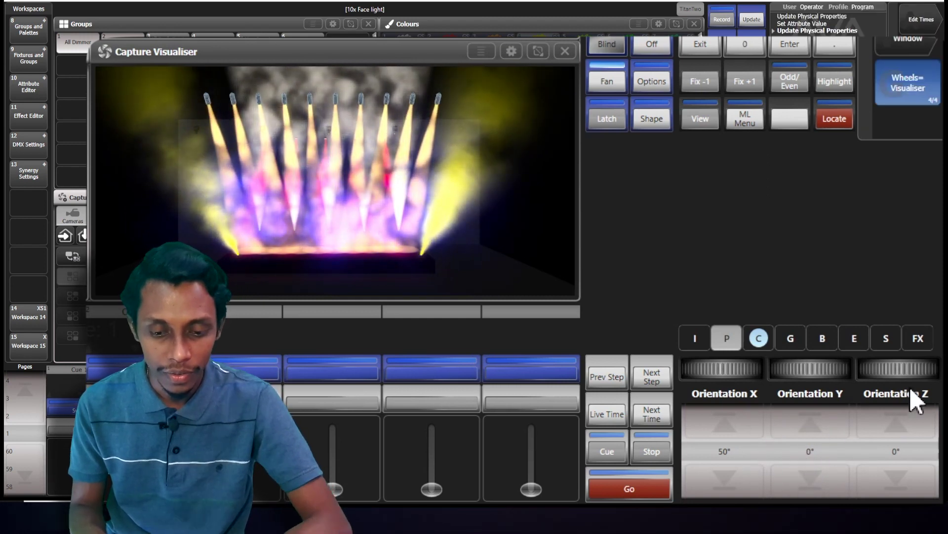
Step: Fan the face lights' Orientation Z and bring it to 1° so the beams converge on the stage
mouse_move(898, 371)
left_mouse_down()
mouse_move(869, 371)
mouse_move(906, 371)
left_mouse_up()
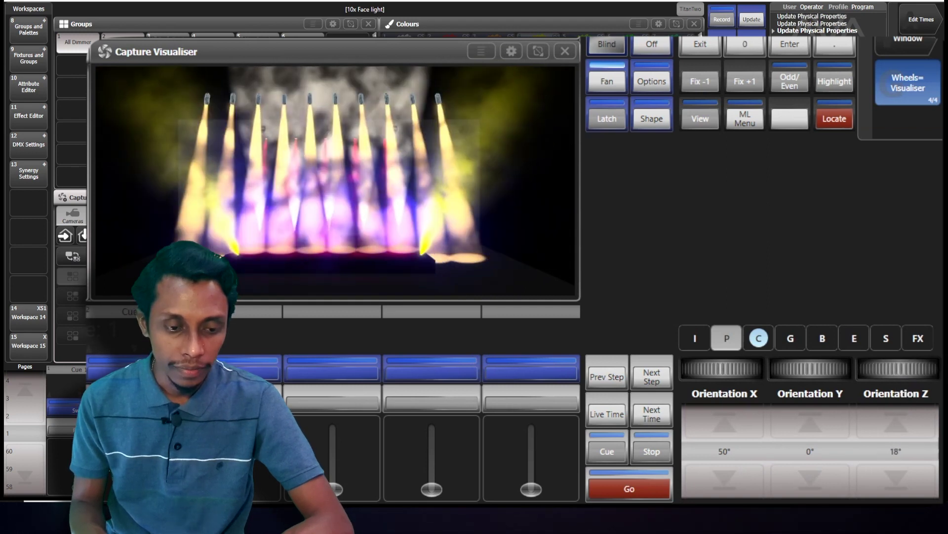
scroll(897, 368, "down", 3)
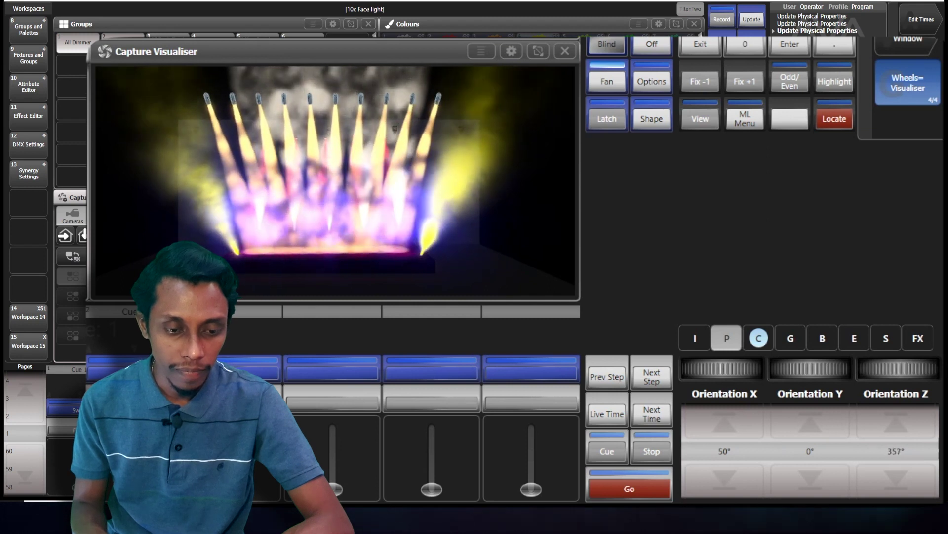
scroll(897, 368, "up", 1)
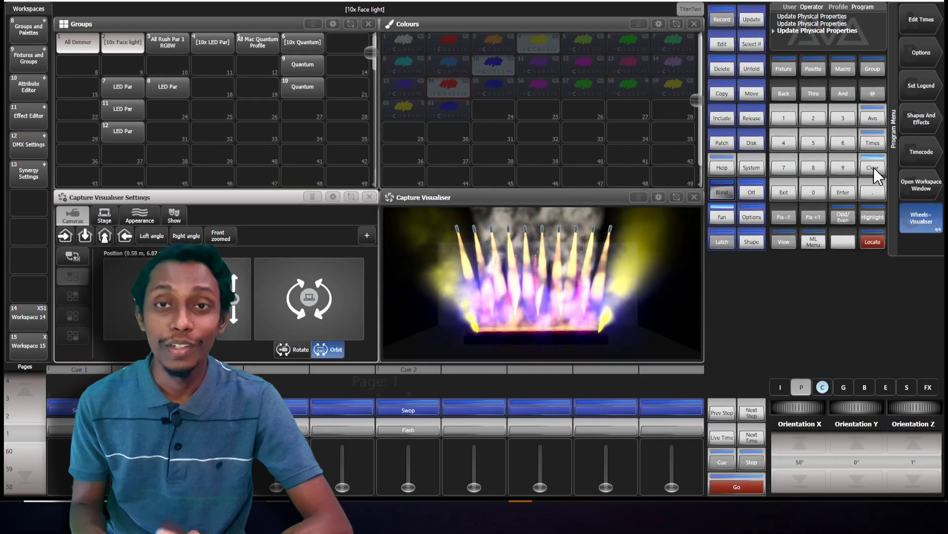
Step: Clear the programmer, locate Quantum group 9 and colour it red with palette 54
left_click(872, 168)
left_click(783, 194)
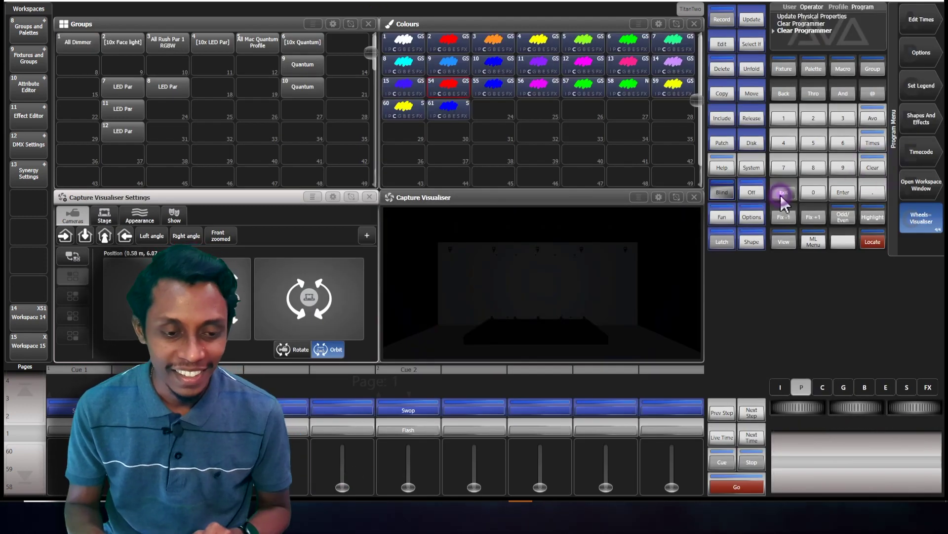
left_click(303, 64)
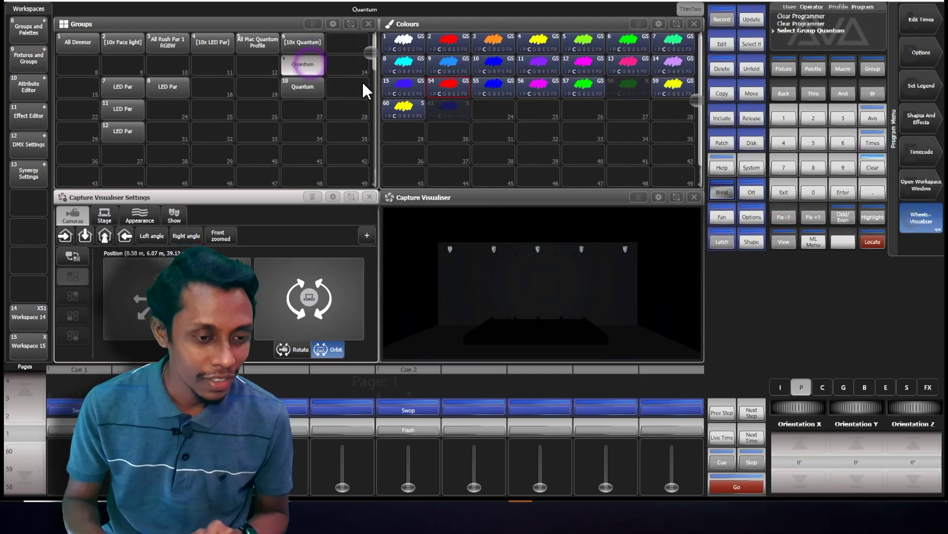
left_click(873, 242)
left_click(455, 93)
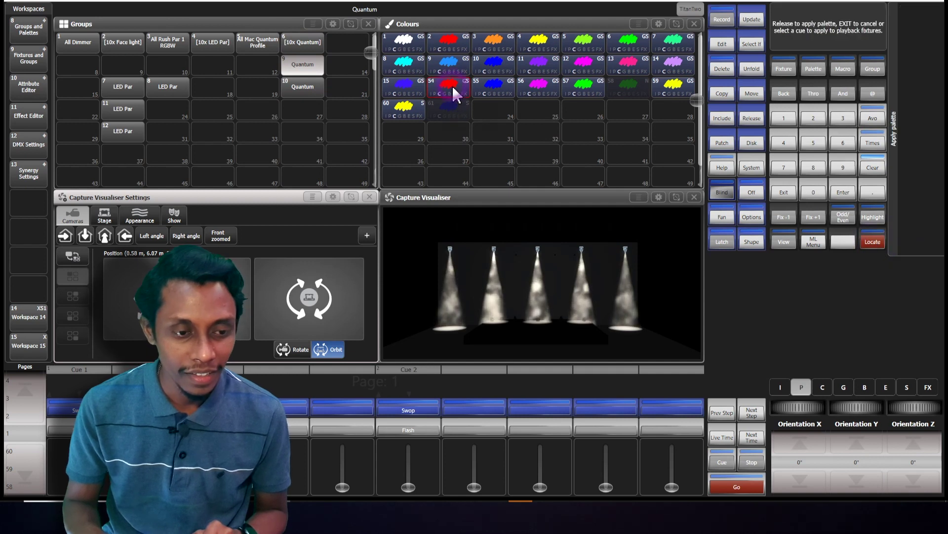
Step: Locate Quantum group 10 and colour it blue with palette 10
left_click(302, 87)
left_click(872, 242)
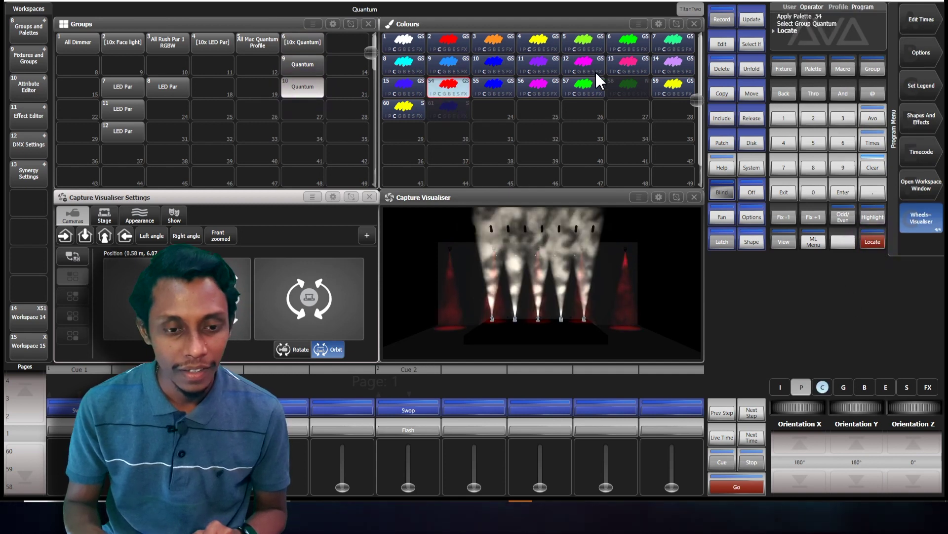
left_click(490, 70)
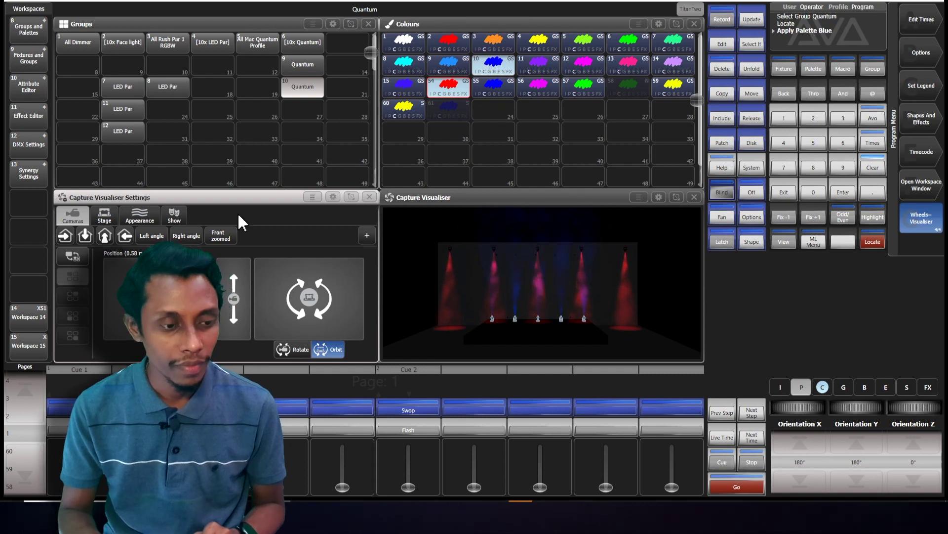
Step: Try position Palette 62 on Quantum group 10, and apply Palette 63 to Quantum groups 10 and 9 with the Positions window beside the Capture Visualiser
left_click(342, 242)
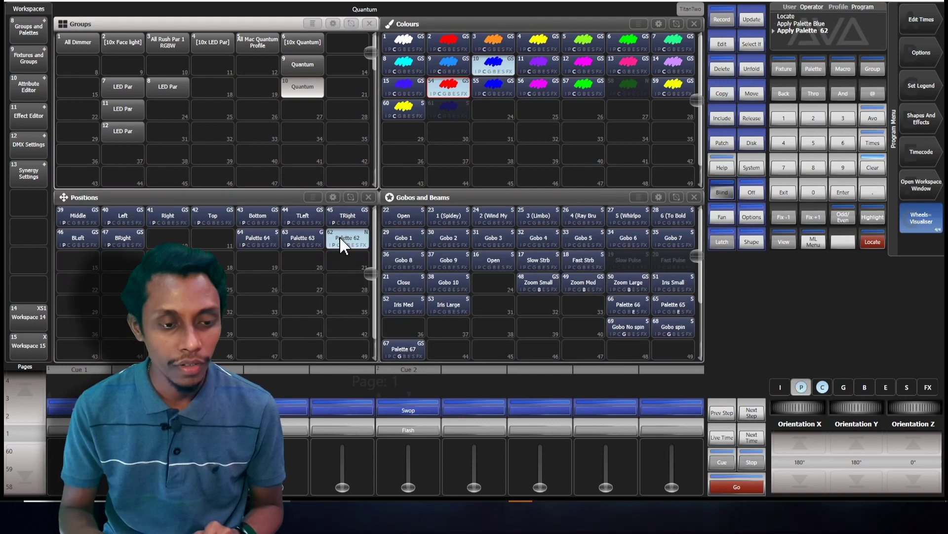
left_click(32, 321)
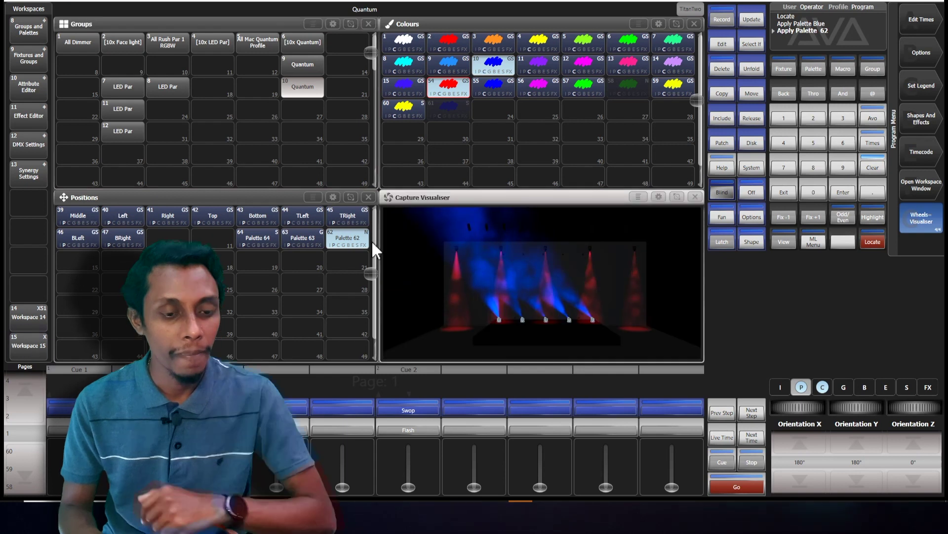
left_click(315, 239)
left_click(303, 64)
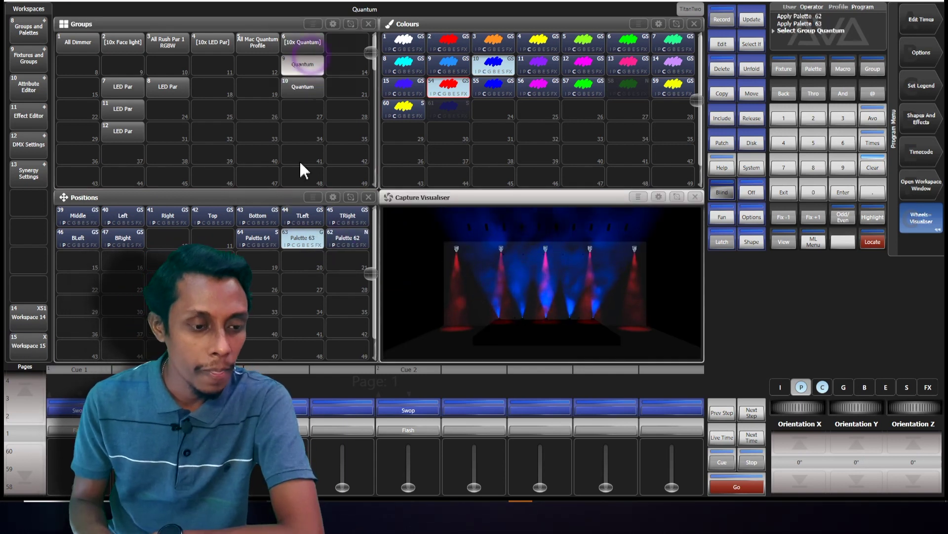
left_click(290, 239)
Step: Select the All Dimmer and 10x Face light groups and bring their Dimmer level to about 30%
left_click(88, 48)
left_click(109, 39)
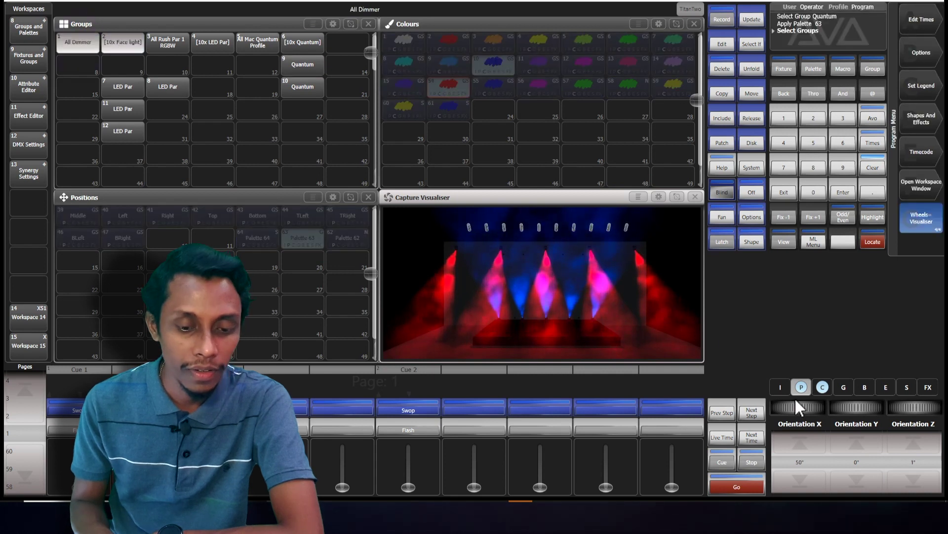
left_click(916, 220)
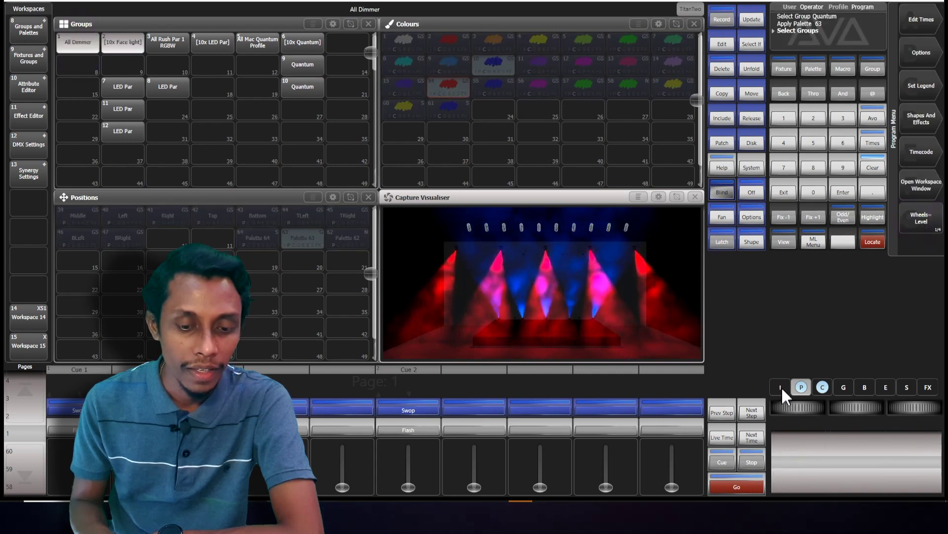
mouse_move(799, 408)
left_mouse_down()
mouse_move(815, 408)
mouse_move(798, 407)
left_mouse_up()
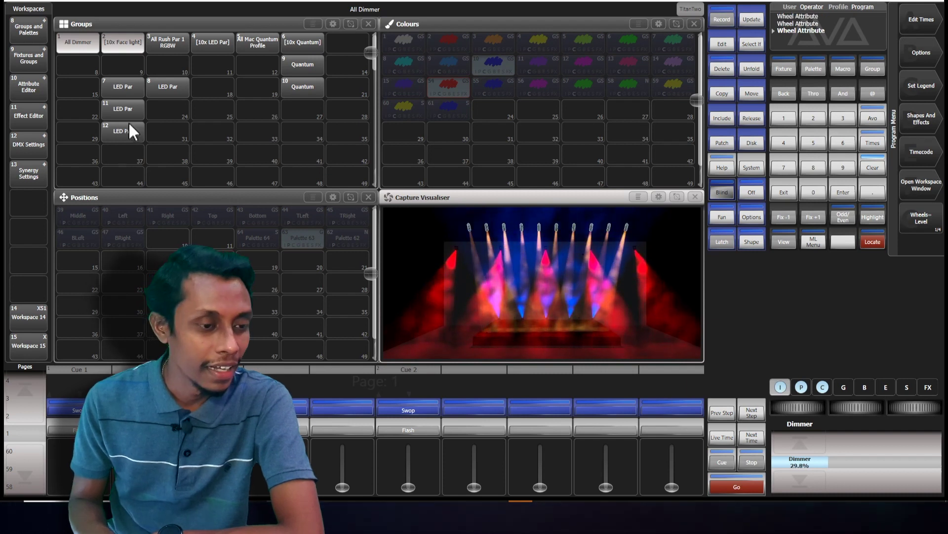
Step: Locate LED Par groups 7 and 8 together, colour them with the Amber palette and lower their Dimmer to about 11%
left_click(124, 87)
left_click(167, 89)
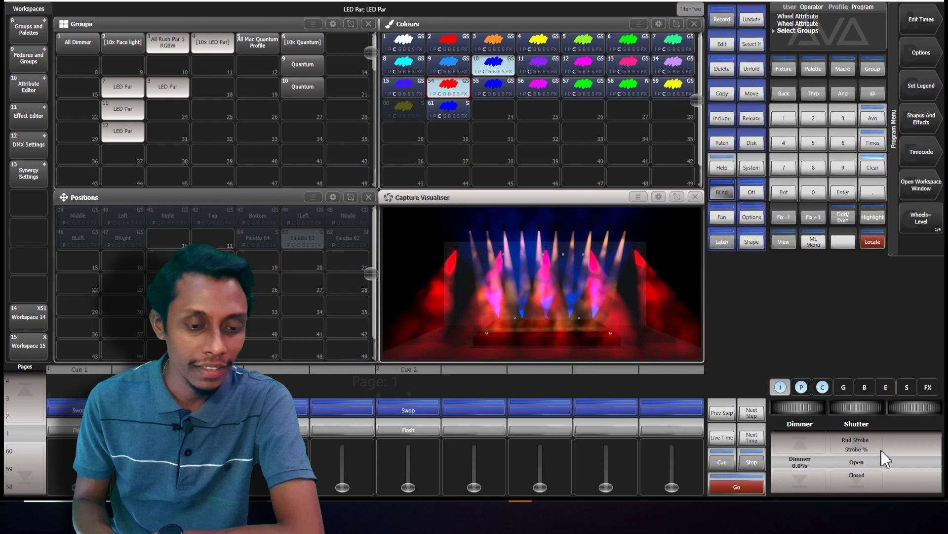
left_click(872, 241)
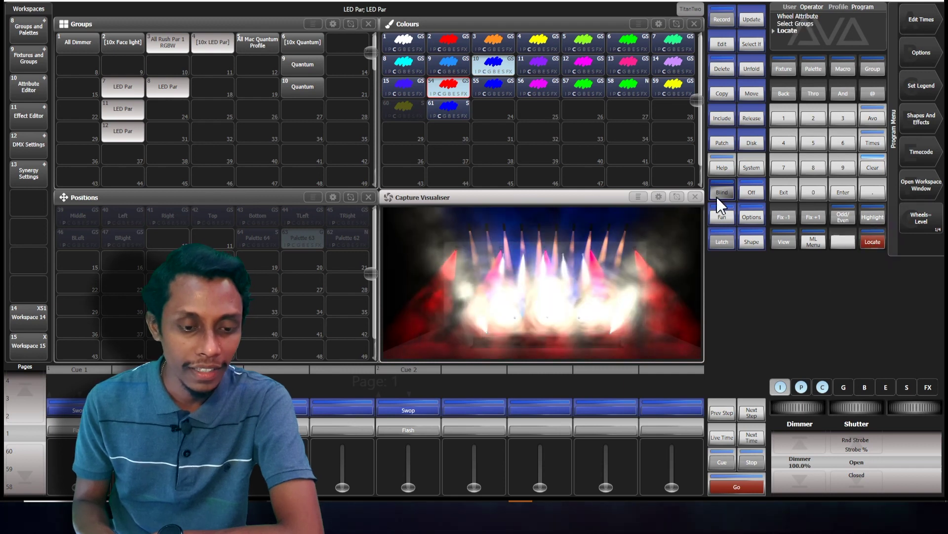
left_click(492, 41)
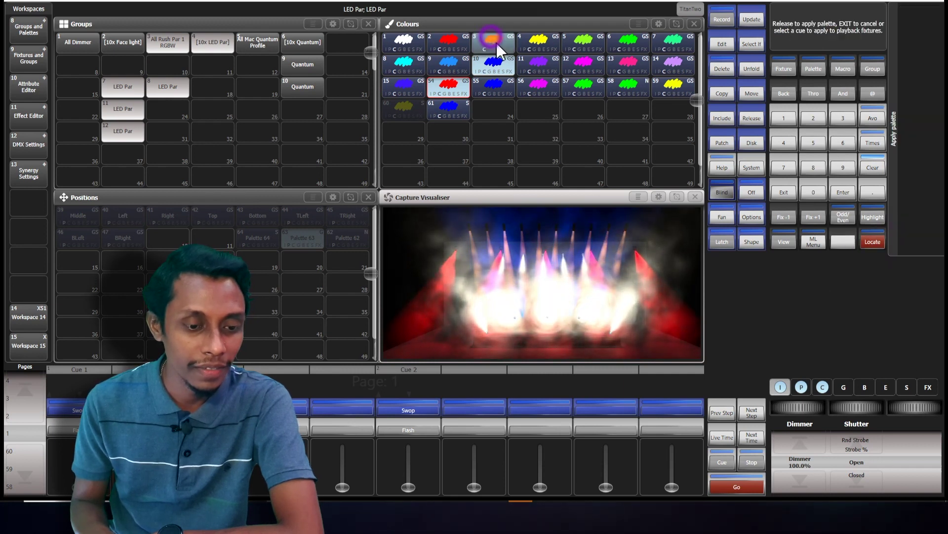
left_click_drag(811, 407, 789, 407)
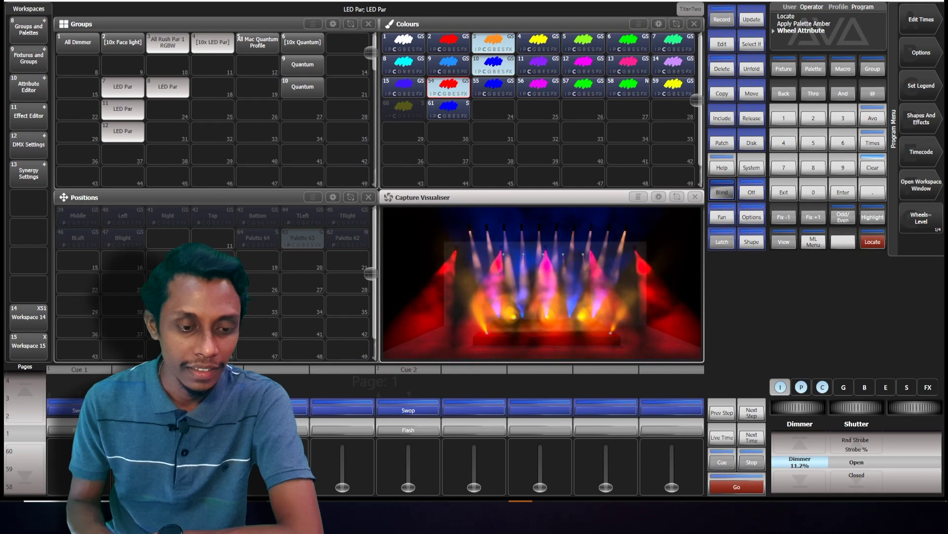
Step: On LED Par group 7, try colour palettes 55, Blue, Open and 57, raise the Dimmer to 100% and apply palette 59
left_click(123, 88)
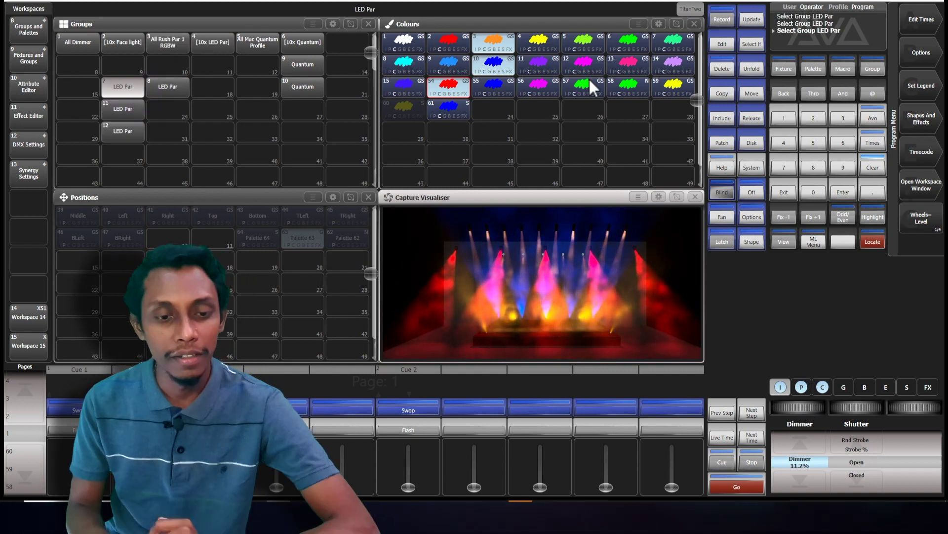
left_click(499, 85)
left_click(495, 64)
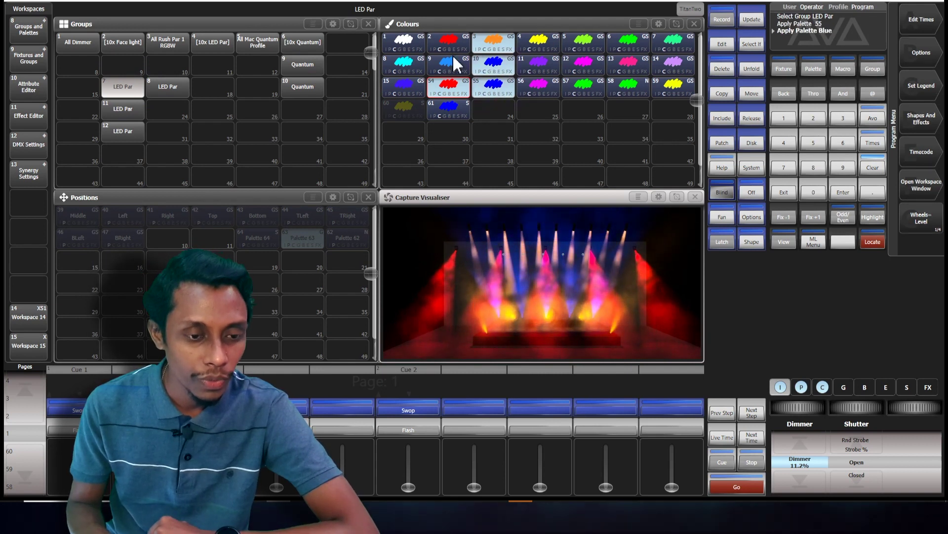
left_click(414, 43)
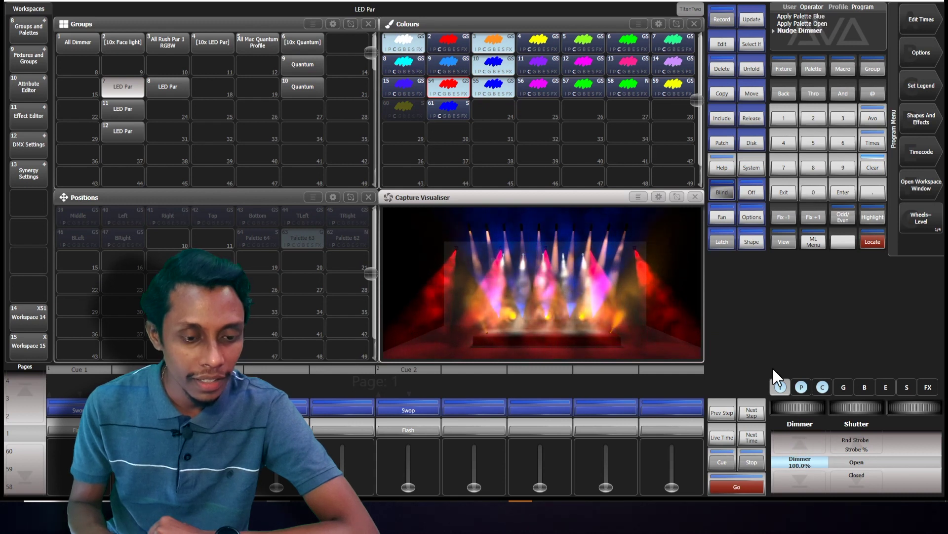
left_click(594, 92)
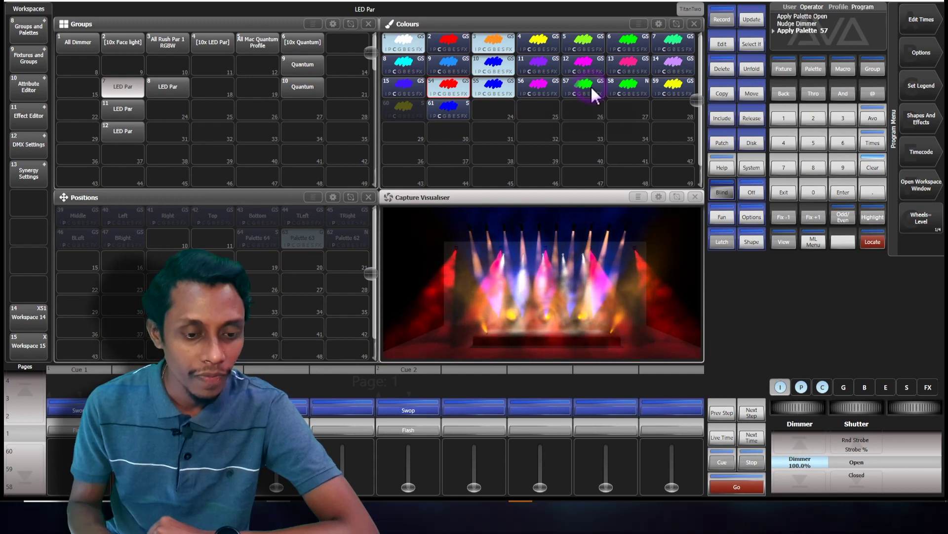
left_click(676, 90)
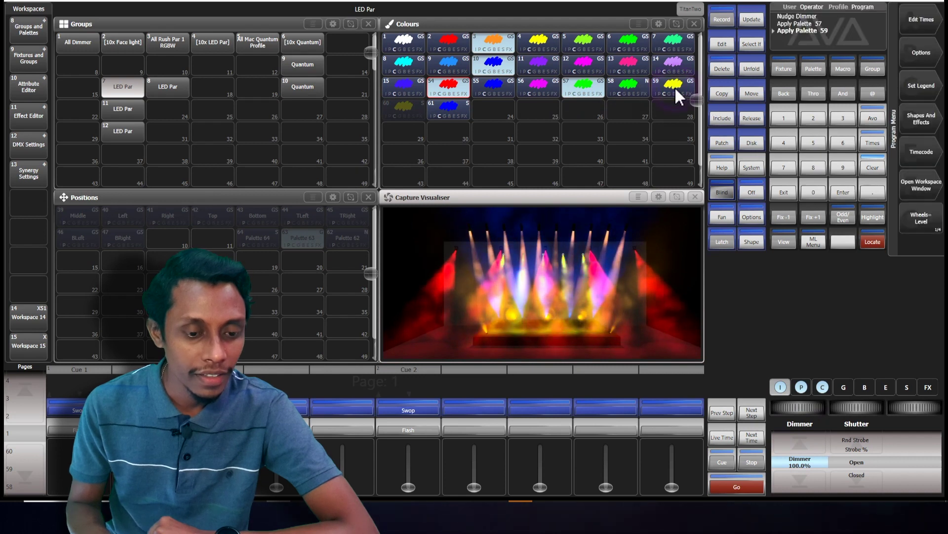